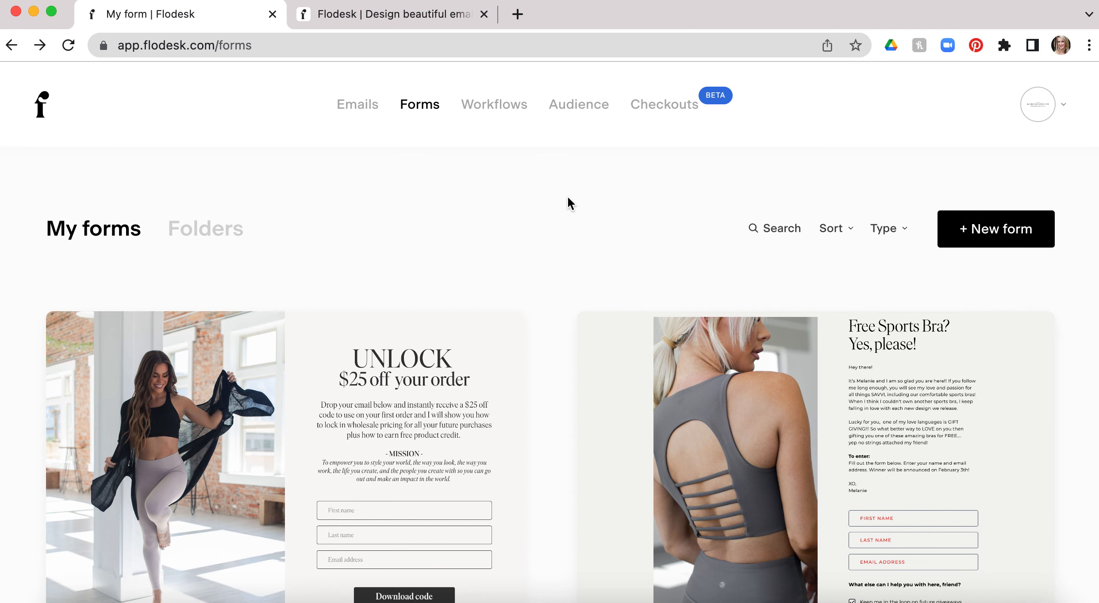
{"action": "scroll", "coordinate": [570, 202], "scroll_direction": "down", "scroll_amount": 3}
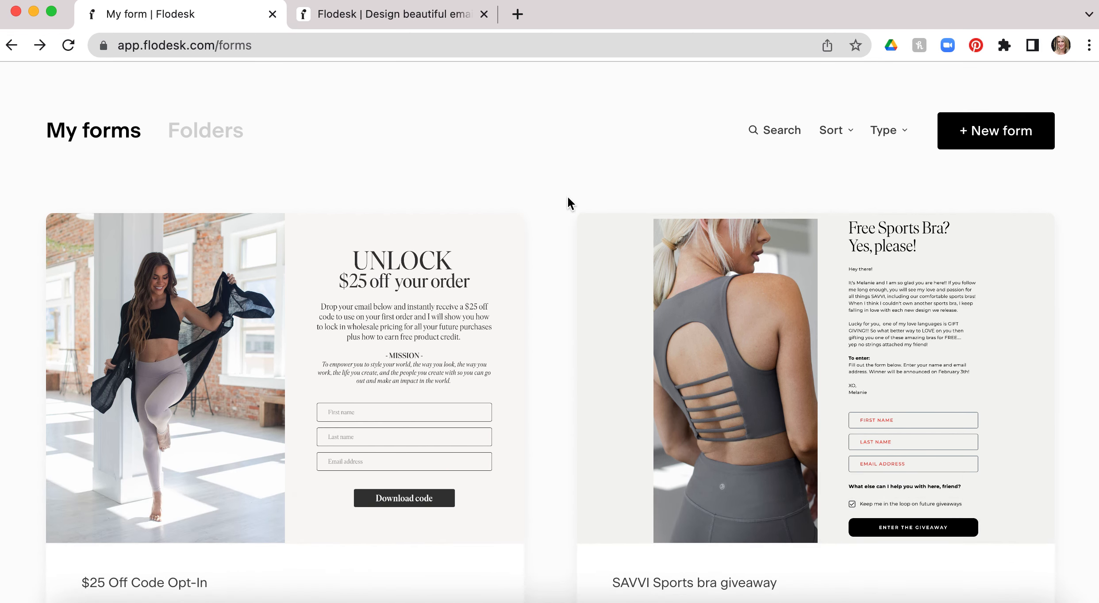
{"action": "scroll", "coordinate": [566, 197], "scroll_direction": "up", "scroll_amount": 1}
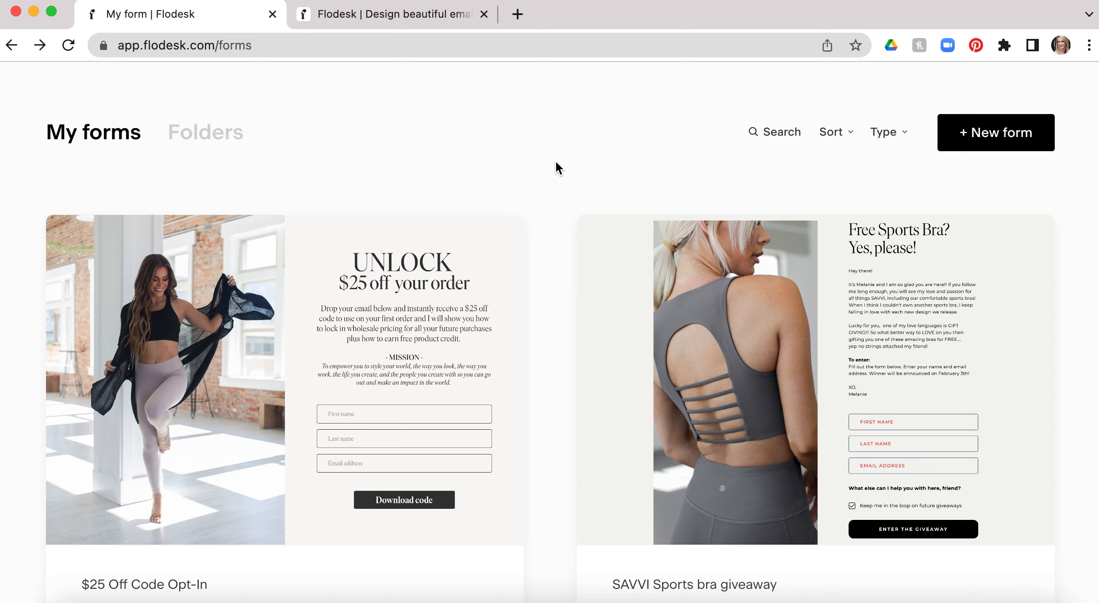
{"action": "scroll", "coordinate": [555, 160], "scroll_direction": "down", "scroll_amount": 1}
{"action": "mouse_move", "coordinate": [373, 438]}
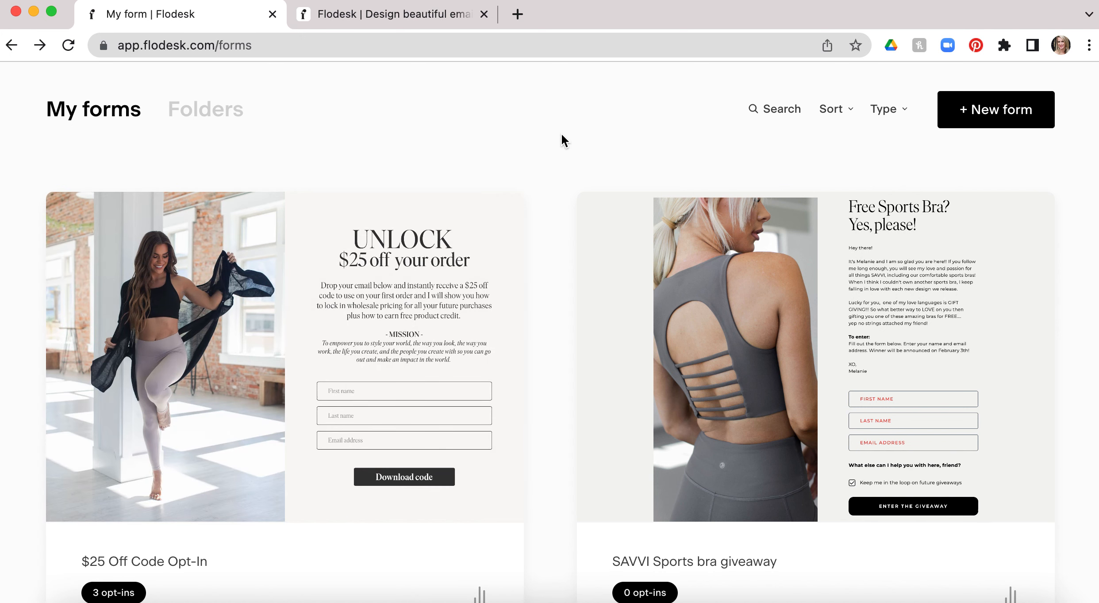
{"action": "scroll", "coordinate": [561, 134], "scroll_direction": "up", "scroll_amount": 5}
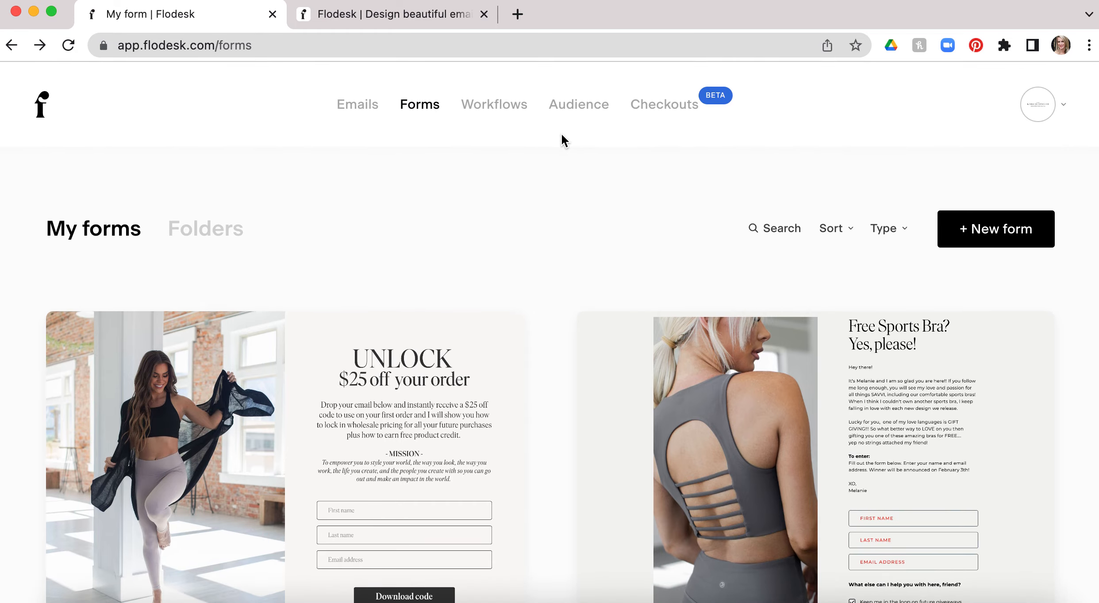
- Start a new form of the full-page type and customize the "Full page with image" template
{"action": "left_click", "coordinate": [1005, 238]}
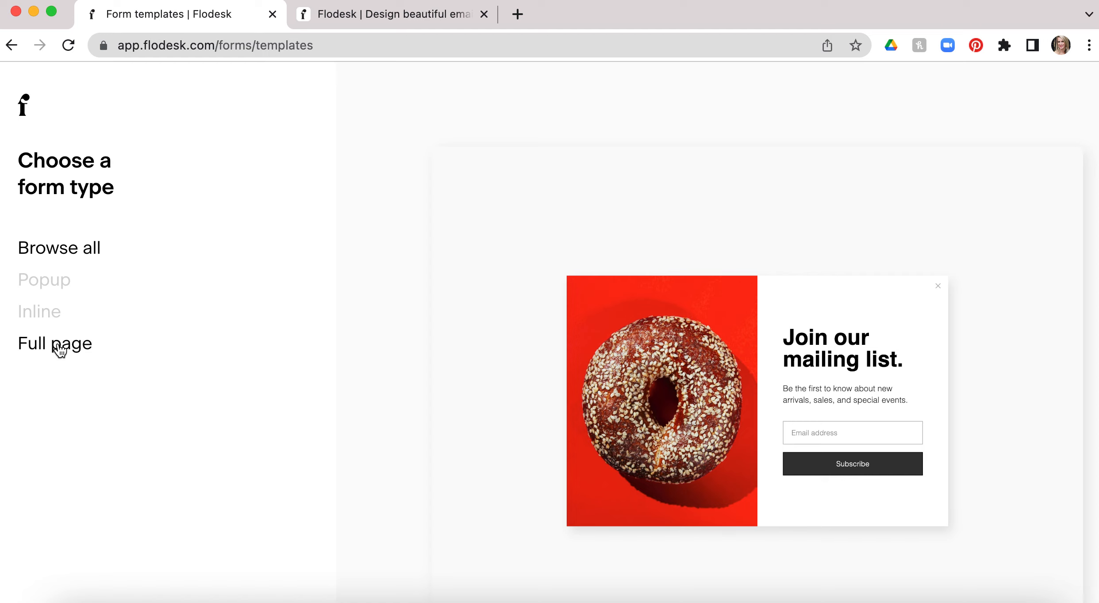
{"action": "left_click", "coordinate": [36, 353]}
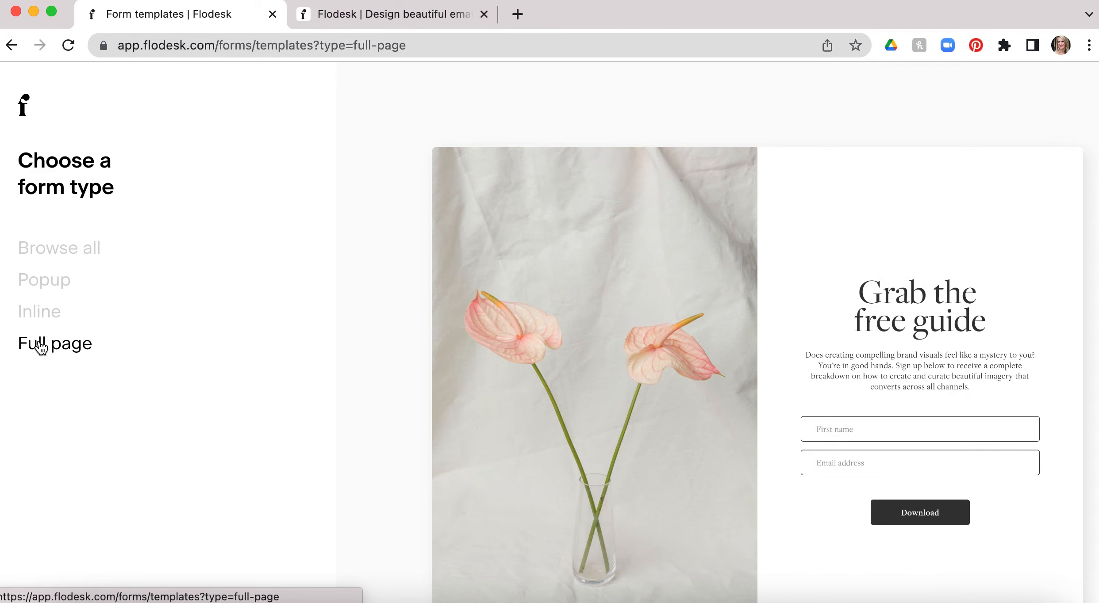
{"action": "mouse_move", "coordinate": [618, 293]}
{"action": "scroll", "coordinate": [618, 293], "scroll_direction": "down", "scroll_amount": 5}
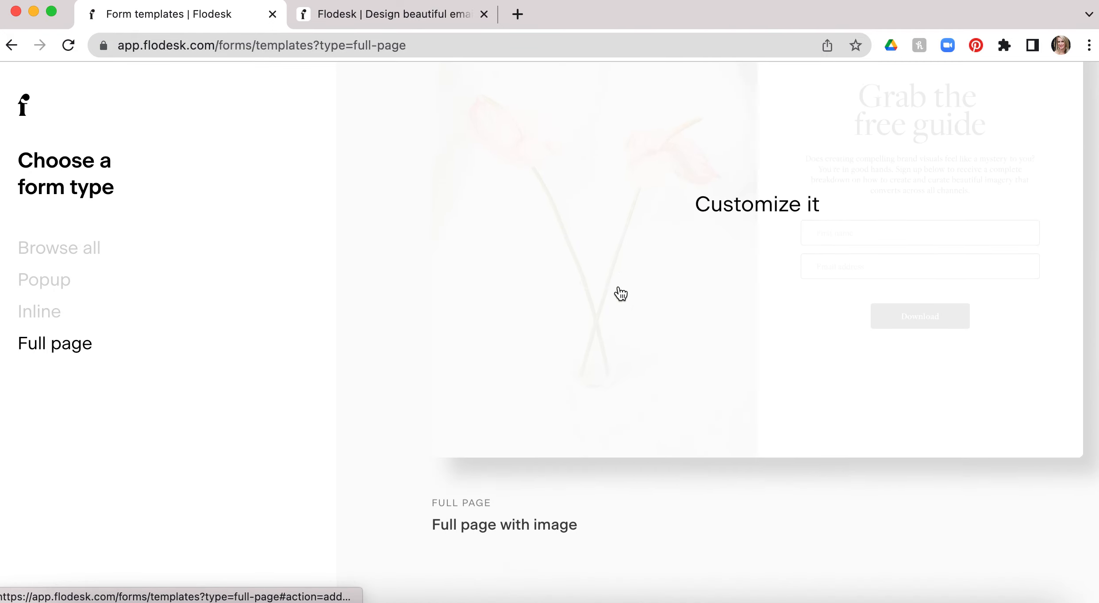
{"action": "scroll", "coordinate": [621, 294], "scroll_direction": "down", "scroll_amount": 4}
{"action": "scroll", "coordinate": [621, 293], "scroll_direction": "up", "scroll_amount": 8}
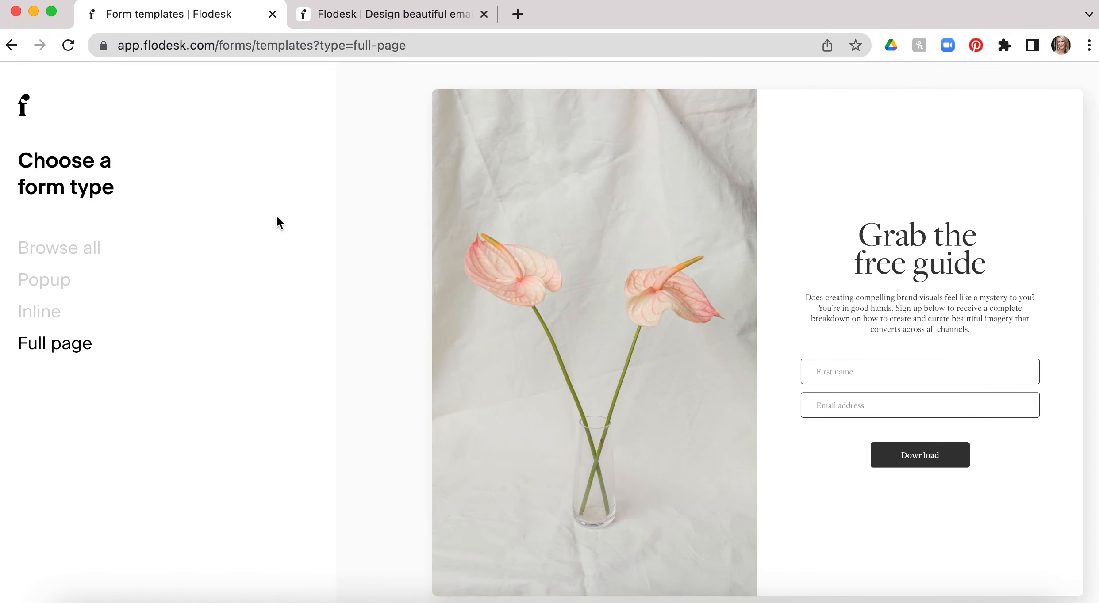
{"action": "scroll", "coordinate": [277, 215], "scroll_direction": "down", "scroll_amount": 2}
{"action": "mouse_move", "coordinate": [850, 248]}
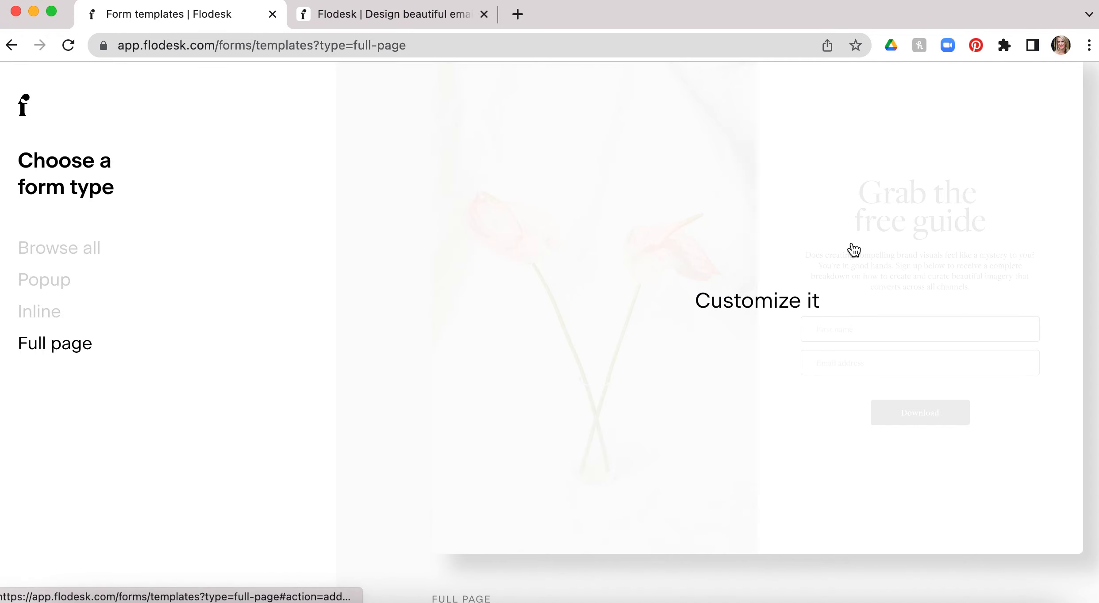
{"action": "left_click", "coordinate": [777, 309]}
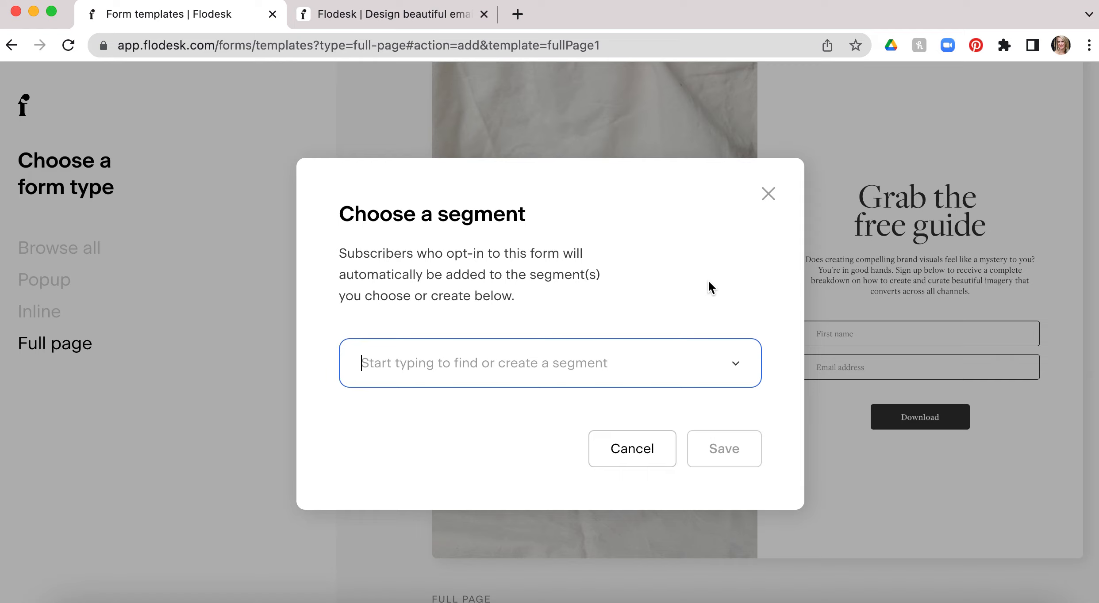
- Create a segment named "$25 off code- example" for the form's subscribers and save the segment choice
{"action": "left_click", "coordinate": [534, 365]}
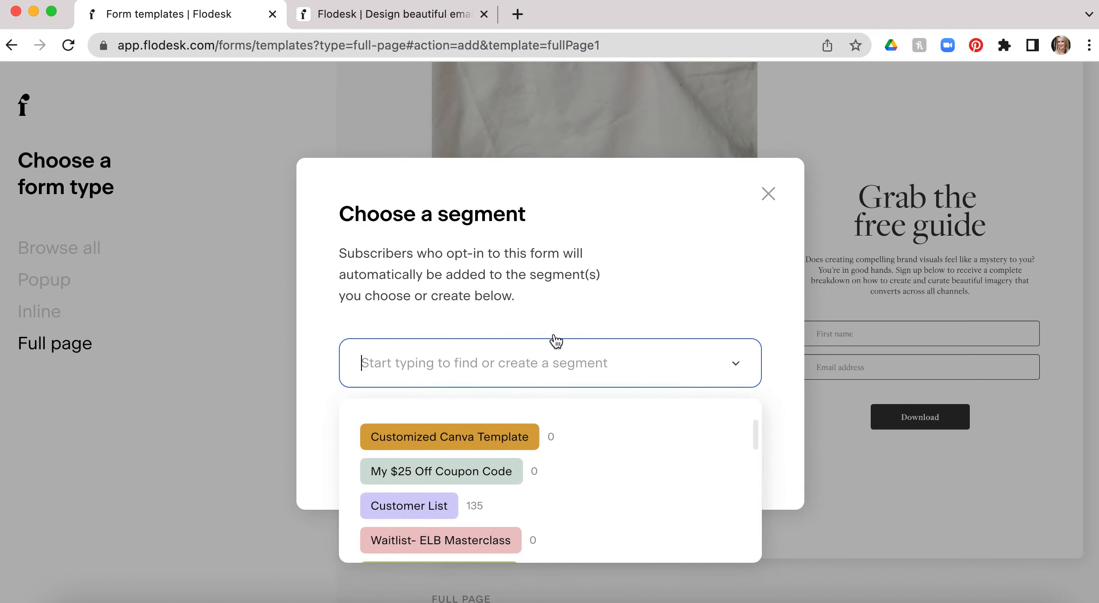
{"action": "left_click", "coordinate": [629, 310]}
{"action": "left_click", "coordinate": [585, 357]}
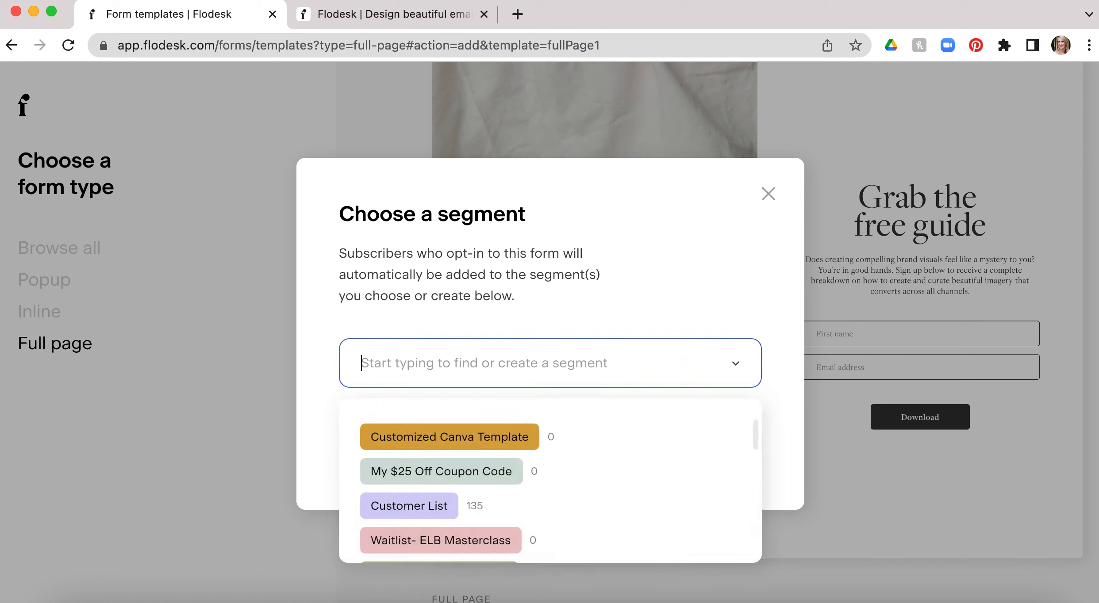
{"action": "type", "text": "$250"}
{"action": "key", "text": "BackSpace"}
{"action": "type", "text": "o"}
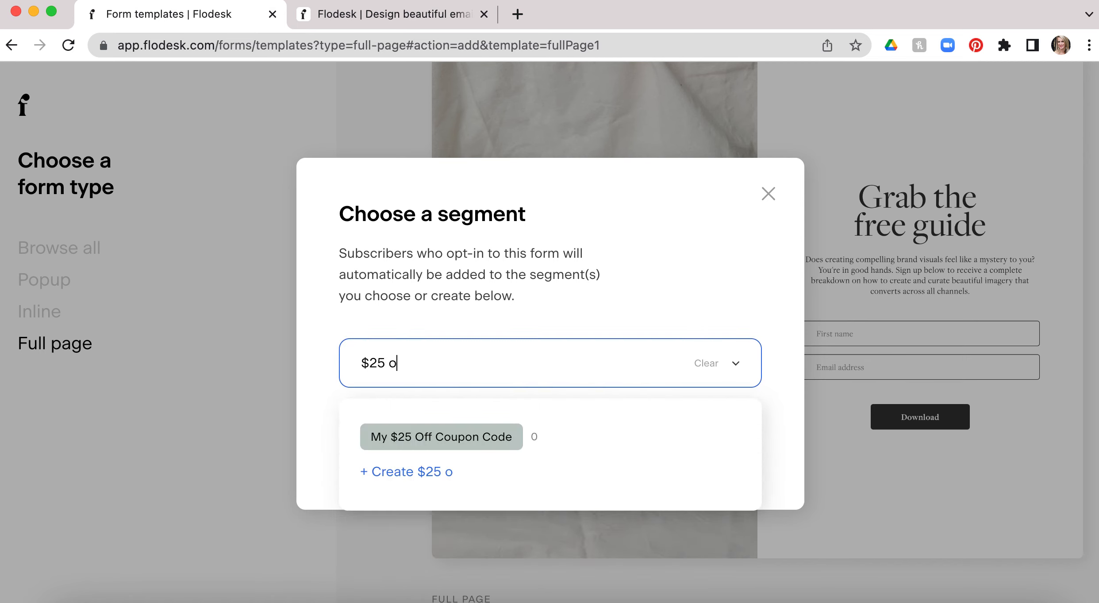
{"action": "type", "text": "ff code"}
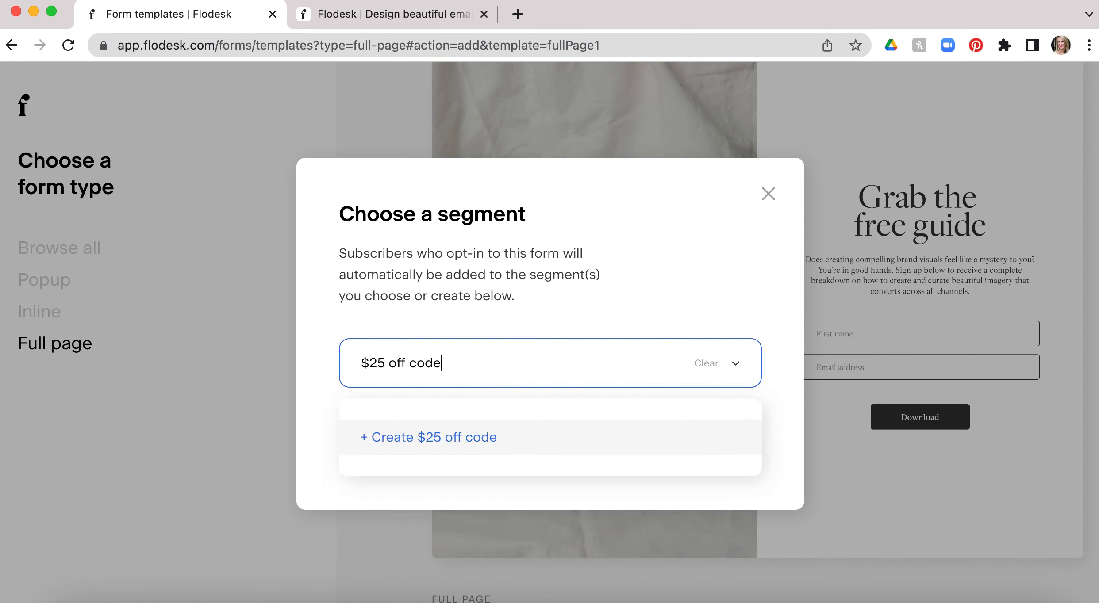
{"action": "type", "text": "- example"}
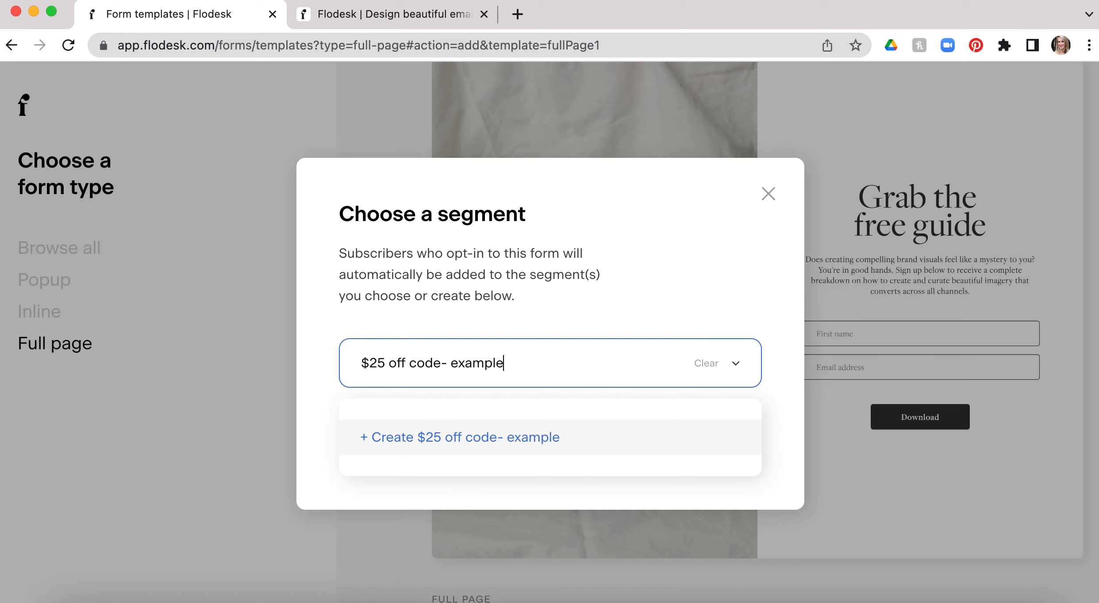
{"action": "left_click", "coordinate": [511, 437]}
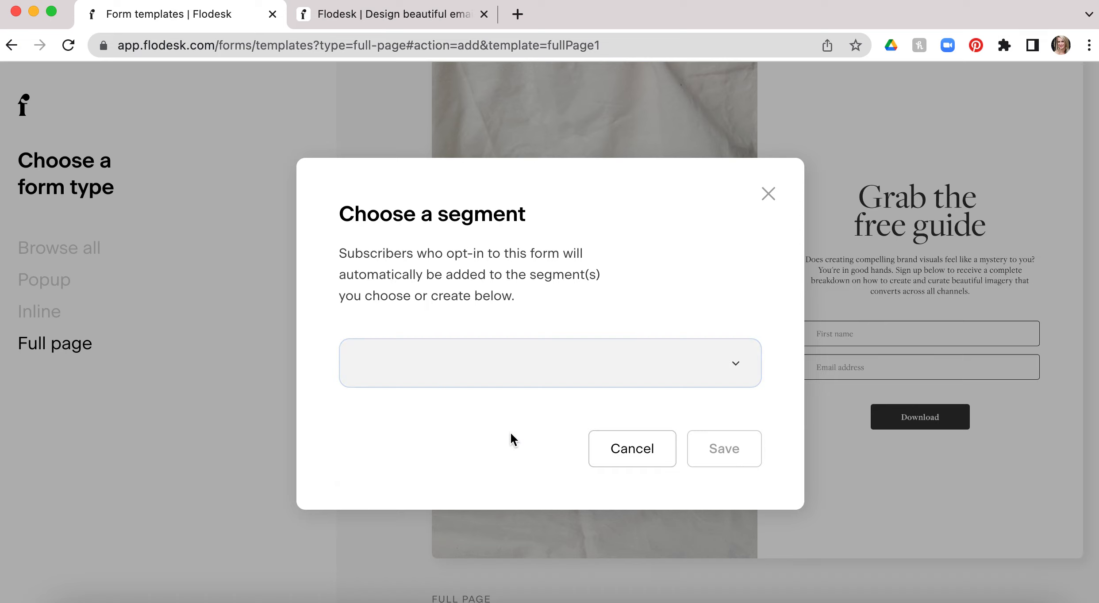
{"action": "left_click", "coordinate": [729, 449]}
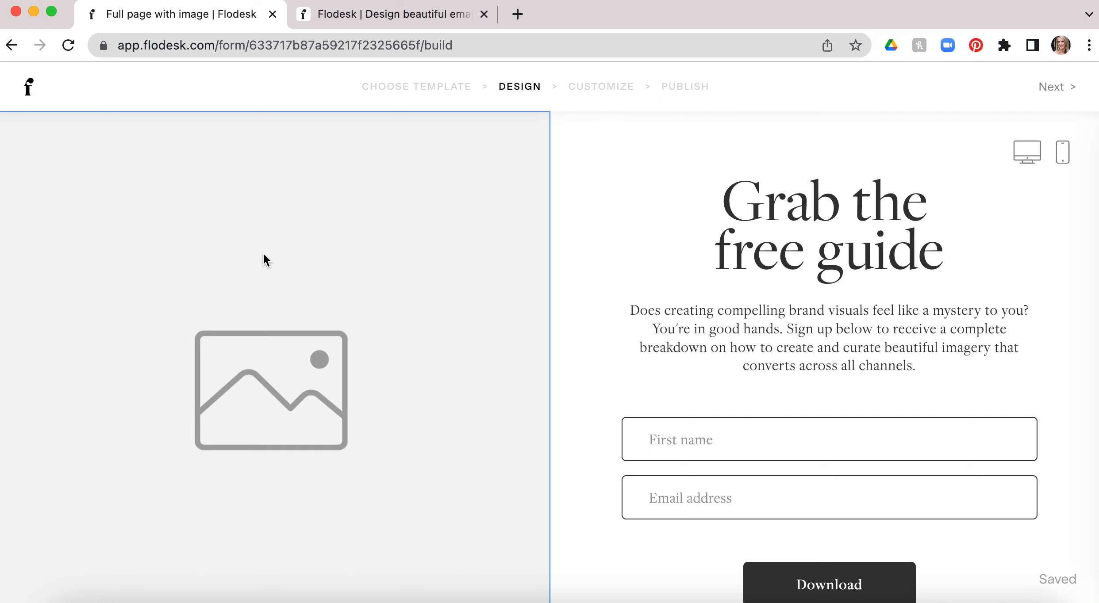
- Fill the form's image placeholder with A00157-BLACK-WEB-1.jpg from the SAVVI folder on the Desktop
{"action": "left_click", "coordinate": [302, 249]}
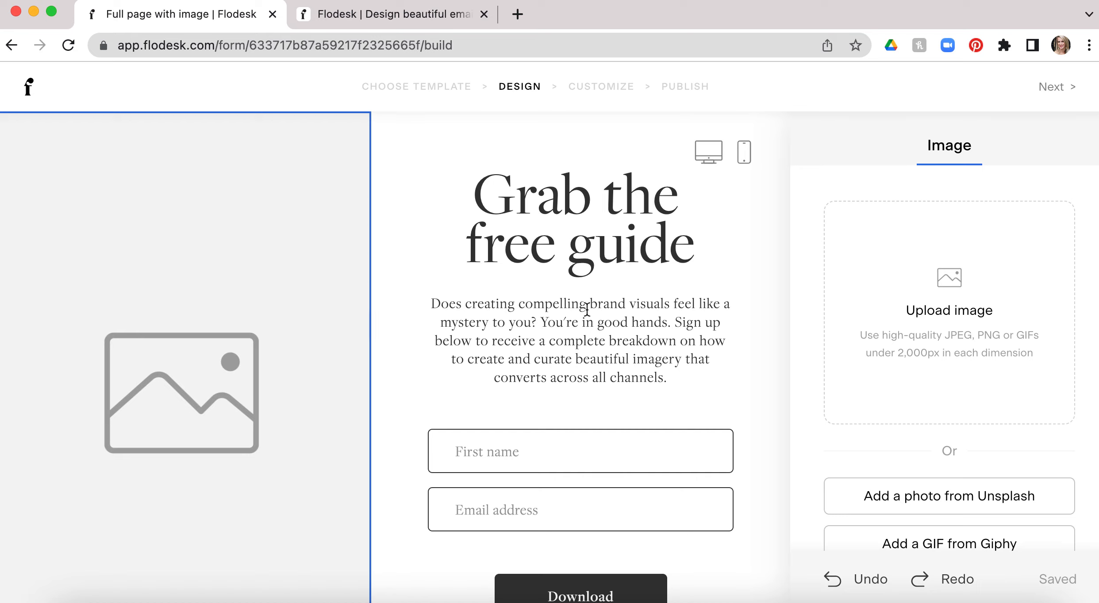
{"action": "left_click", "coordinate": [959, 292]}
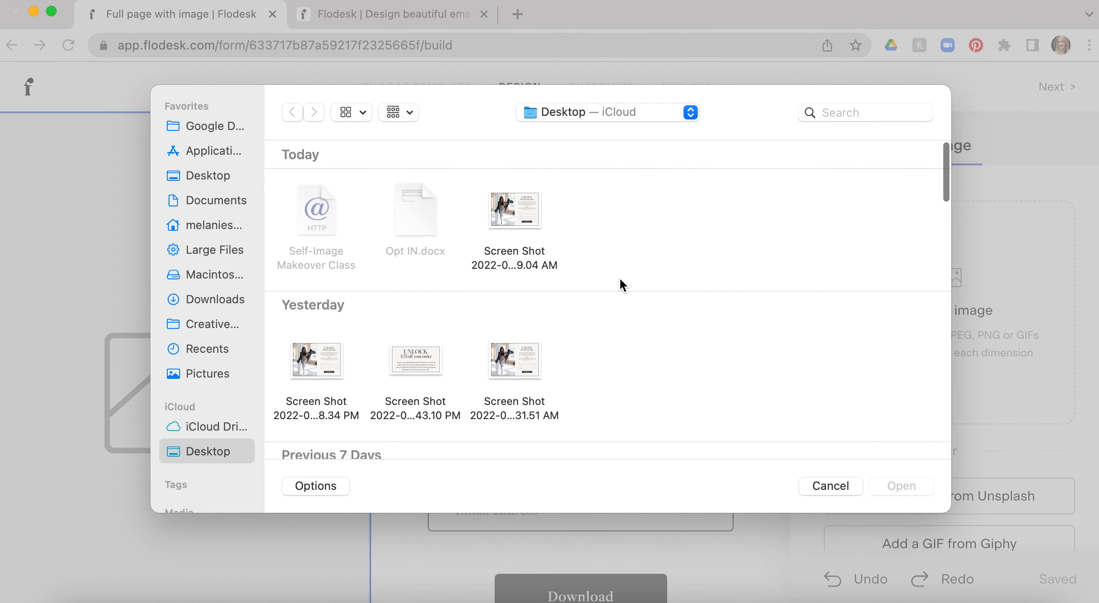
{"action": "left_click", "coordinate": [208, 178]}
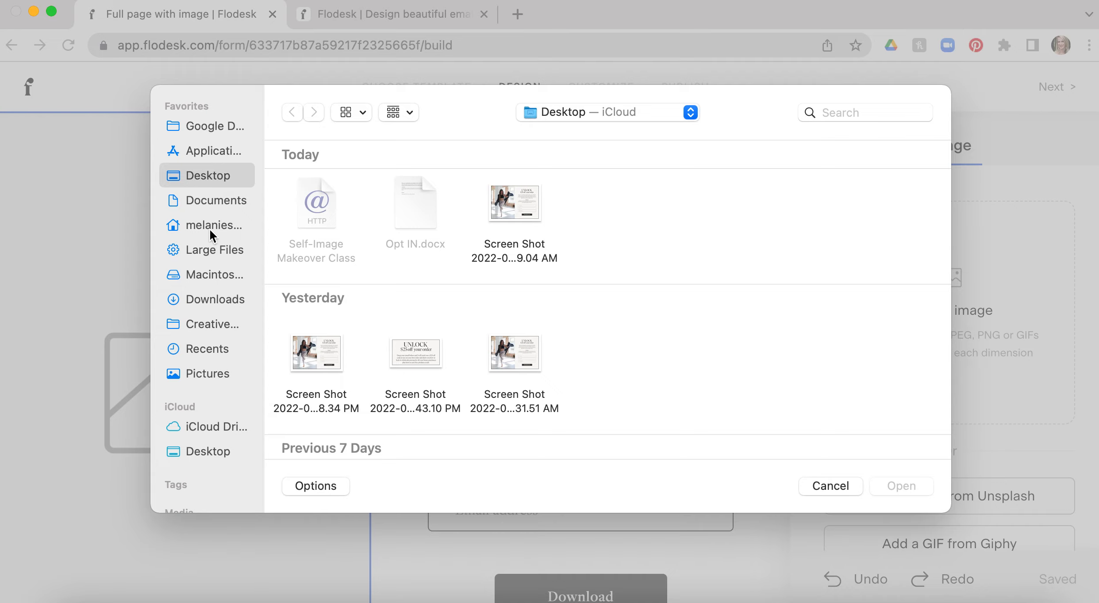
{"action": "scroll", "coordinate": [730, 339], "scroll_direction": "down", "scroll_amount": 20}
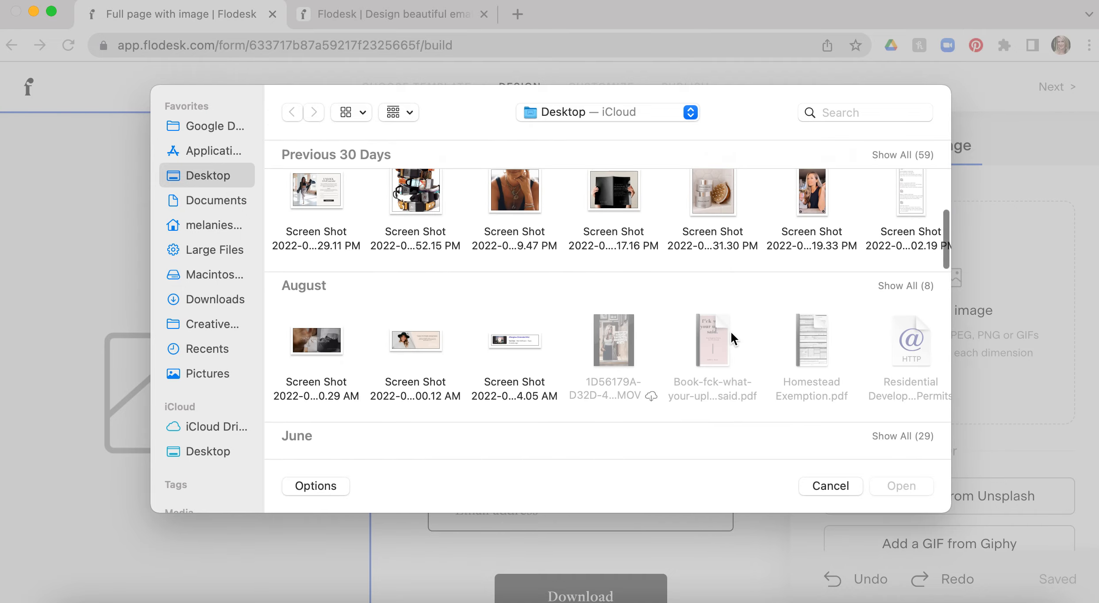
{"action": "scroll", "coordinate": [732, 339], "scroll_direction": "down", "scroll_amount": 20}
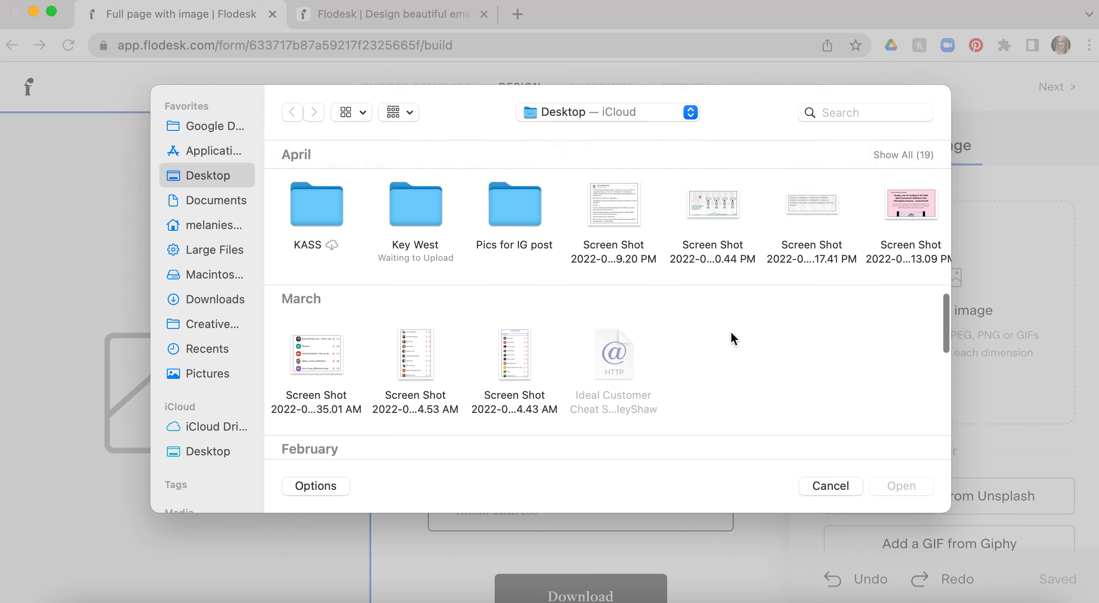
{"action": "scroll", "coordinate": [730, 339], "scroll_direction": "down", "scroll_amount": 3}
{"action": "double_click", "coordinate": [305, 219]}
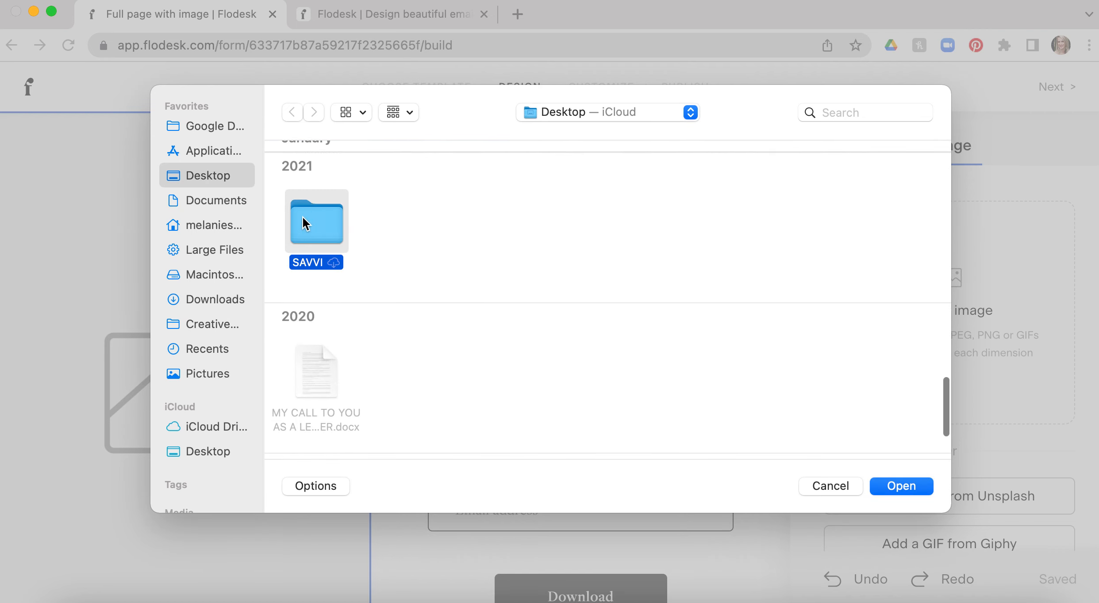
{"action": "left_click", "coordinate": [321, 207]}
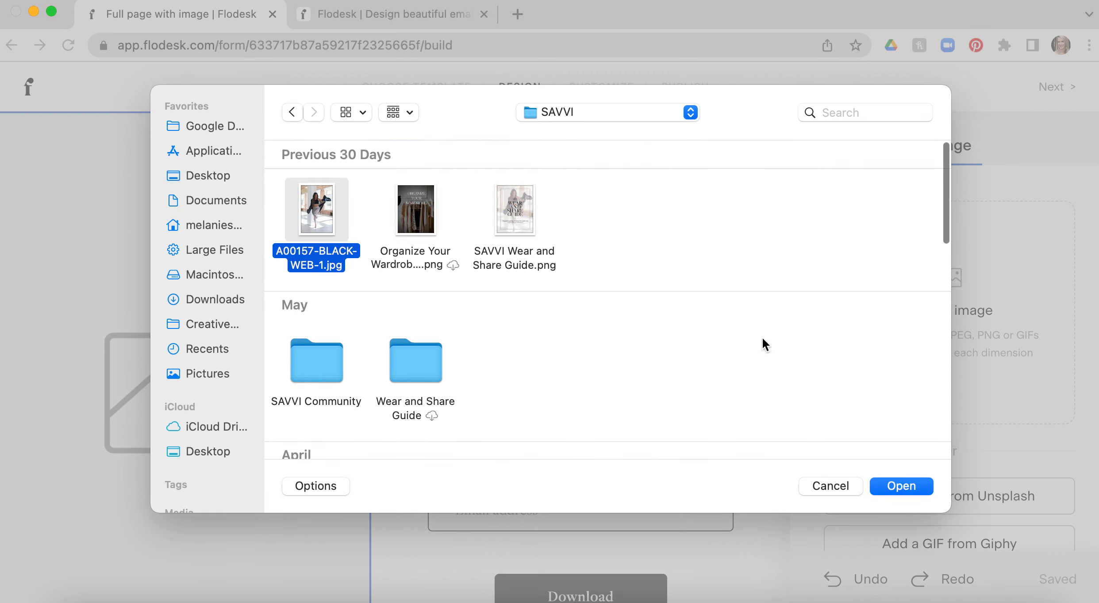
{"action": "key", "text": "Return"}
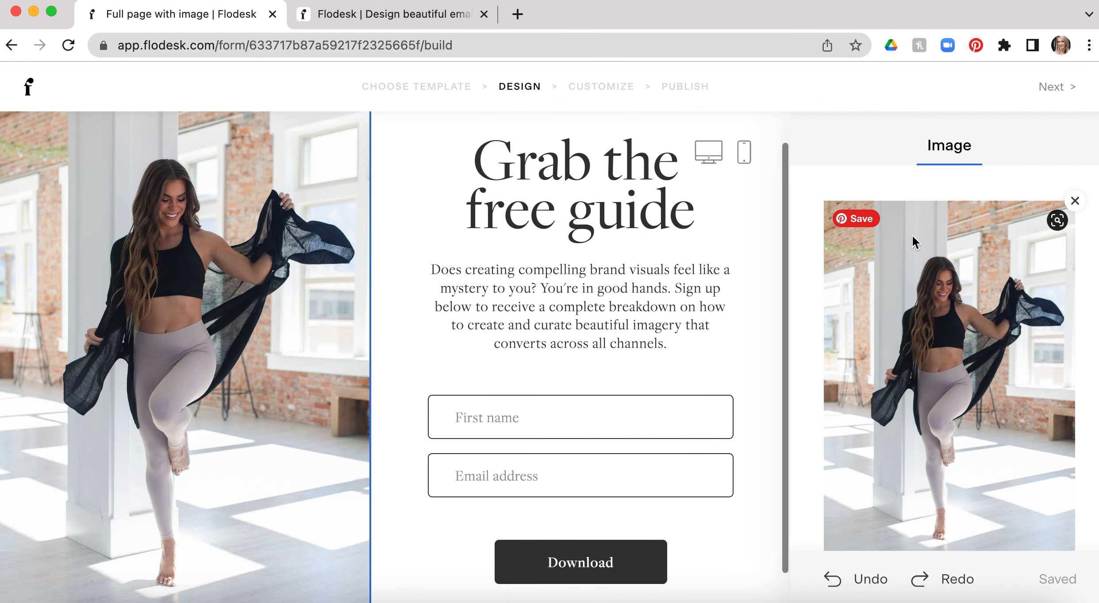
- Replace the "Grab the free guide" heading with "UNLOCK" and "$25 off code" on two lines
{"action": "left_click", "coordinate": [576, 216]}
{"action": "left_click", "coordinate": [475, 168]}
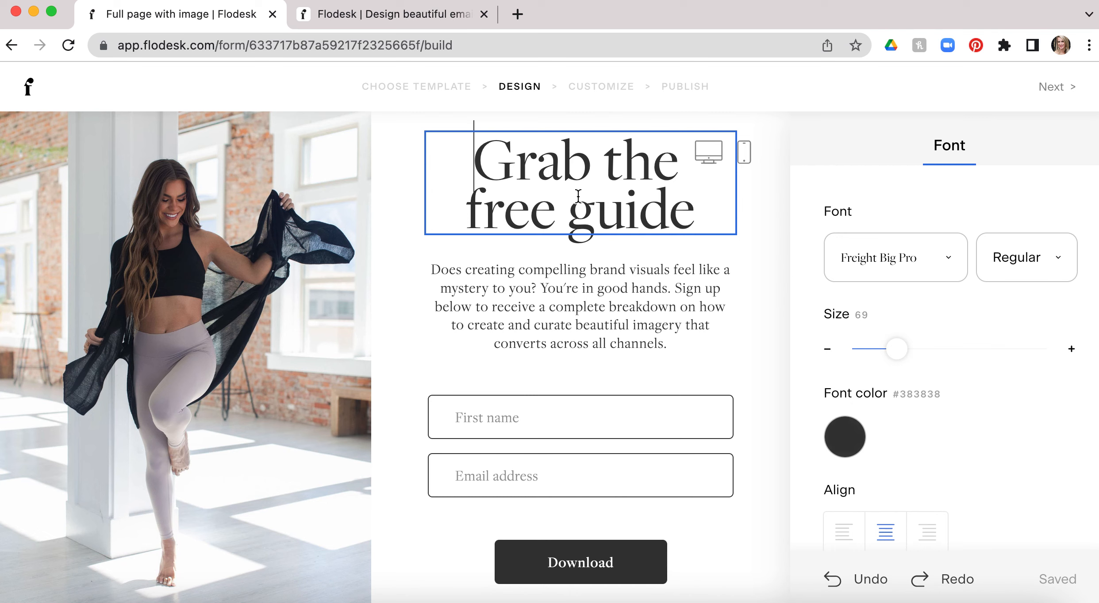
{"action": "scroll", "coordinate": [476, 188], "scroll_direction": "up", "scroll_amount": 2}
{"action": "left_click_drag", "start_coordinate": [707, 245], "coordinate": [463, 202]}
{"action": "type", "text": "UNLOCK"}
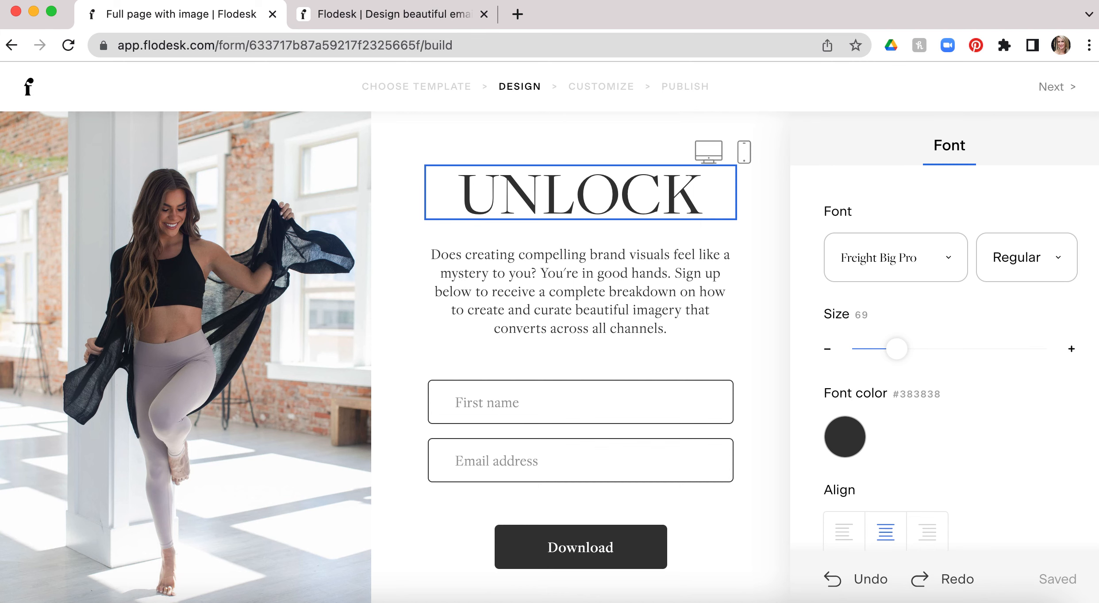
{"action": "key", "text": "Return"}
{"action": "type", "text": "$25 off code"}
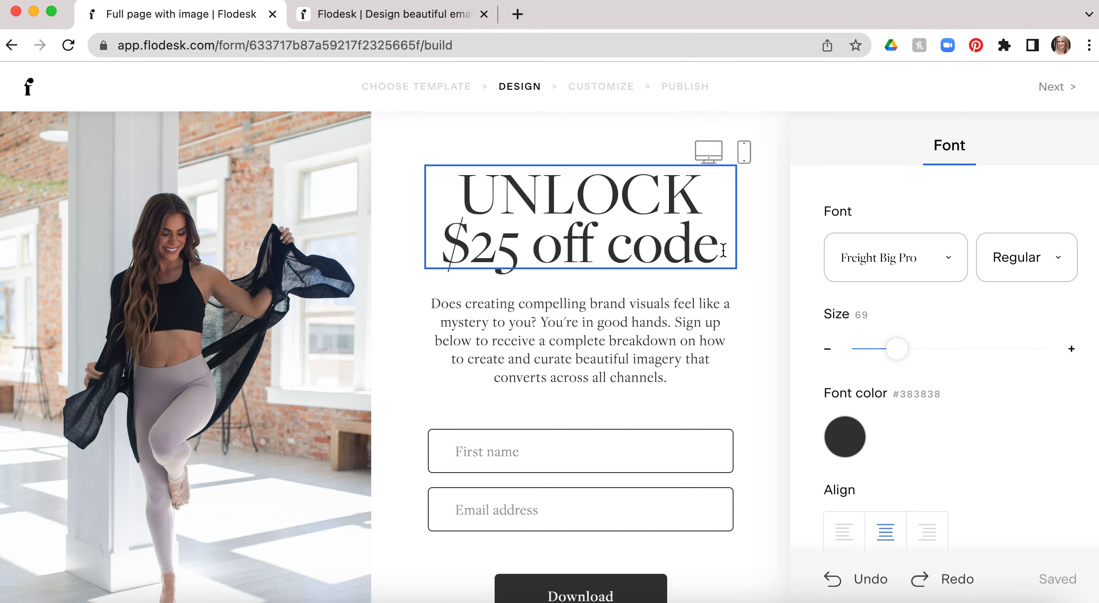
- Change the font of the heading's "$25 off code" line to Roboto
{"action": "left_click_drag", "start_coordinate": [722, 248], "coordinate": [434, 250]}
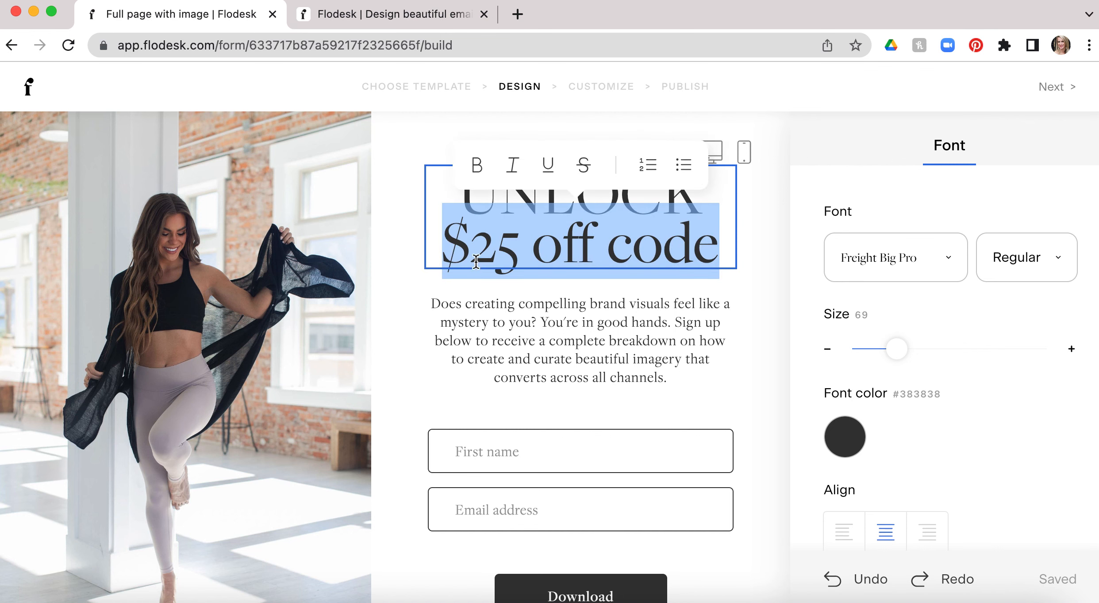
{"action": "left_click", "coordinate": [760, 292]}
{"action": "left_click", "coordinate": [724, 248]}
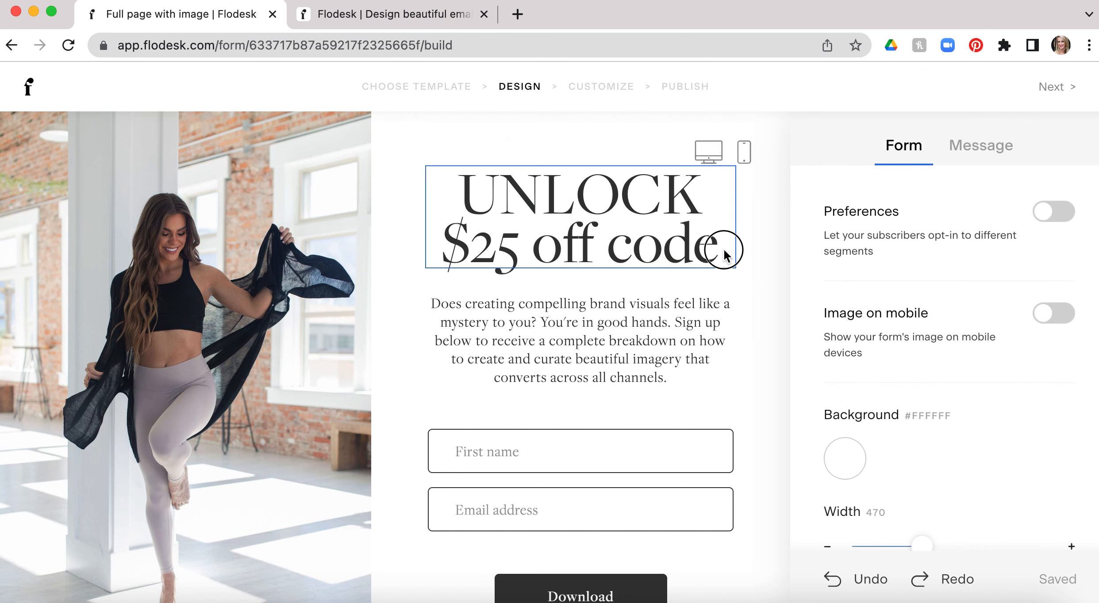
{"action": "left_click_drag", "start_coordinate": [503, 246], "coordinate": [432, 245]}
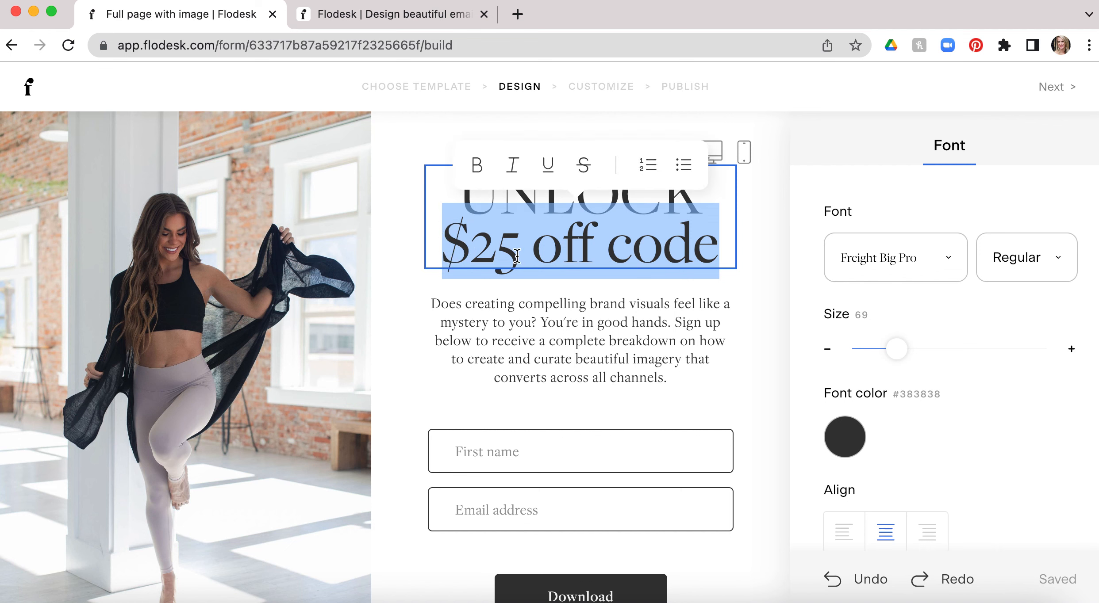
{"action": "left_click", "coordinate": [935, 255]}
{"action": "scroll", "coordinate": [974, 452], "scroll_direction": "down", "scroll_amount": 10}
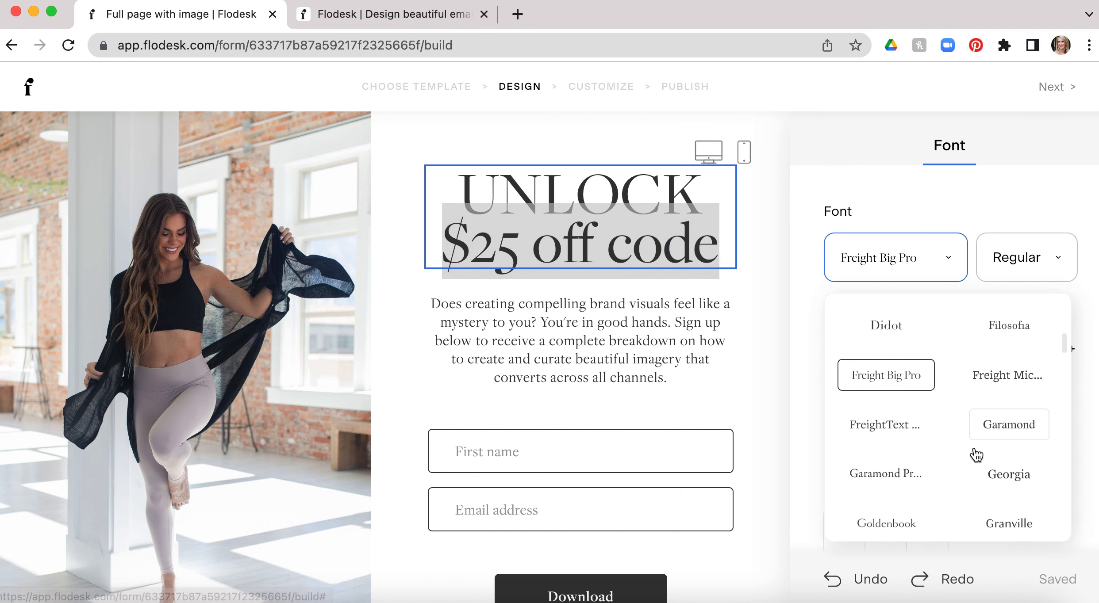
{"action": "scroll", "coordinate": [976, 454], "scroll_direction": "down", "scroll_amount": 15}
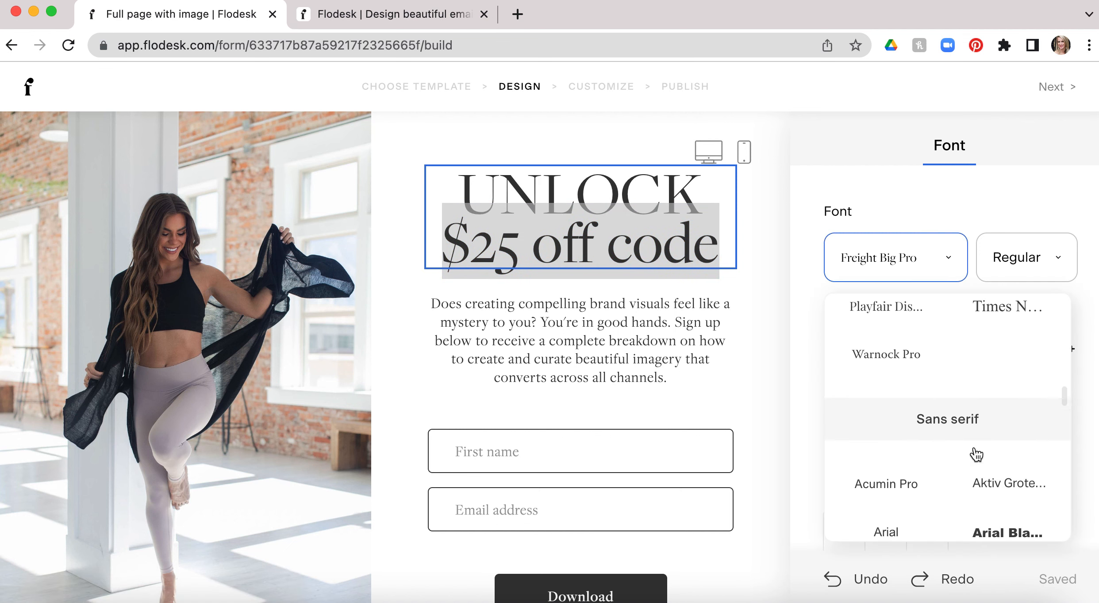
{"action": "scroll", "coordinate": [976, 454], "scroll_direction": "down", "scroll_amount": 12}
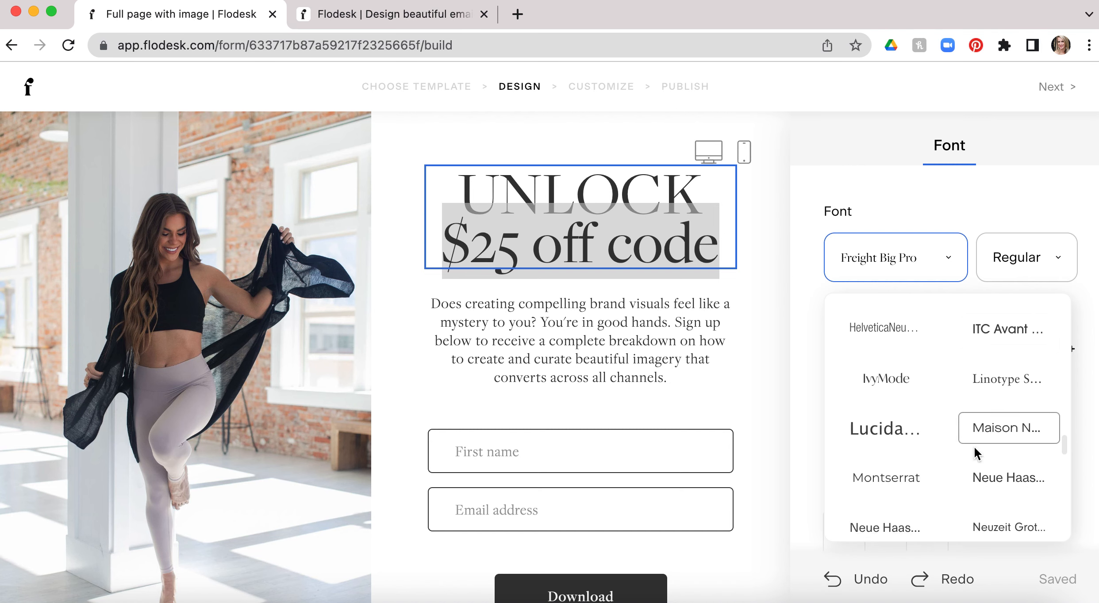
{"action": "scroll", "coordinate": [974, 445], "scroll_direction": "down", "scroll_amount": 4}
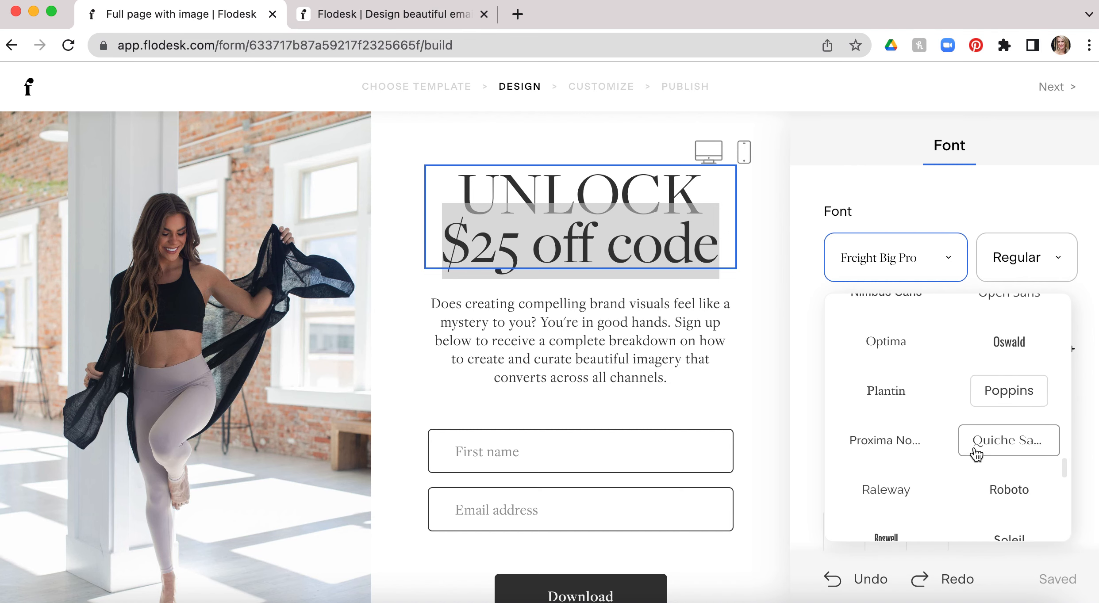
{"action": "left_click", "coordinate": [1010, 445]}
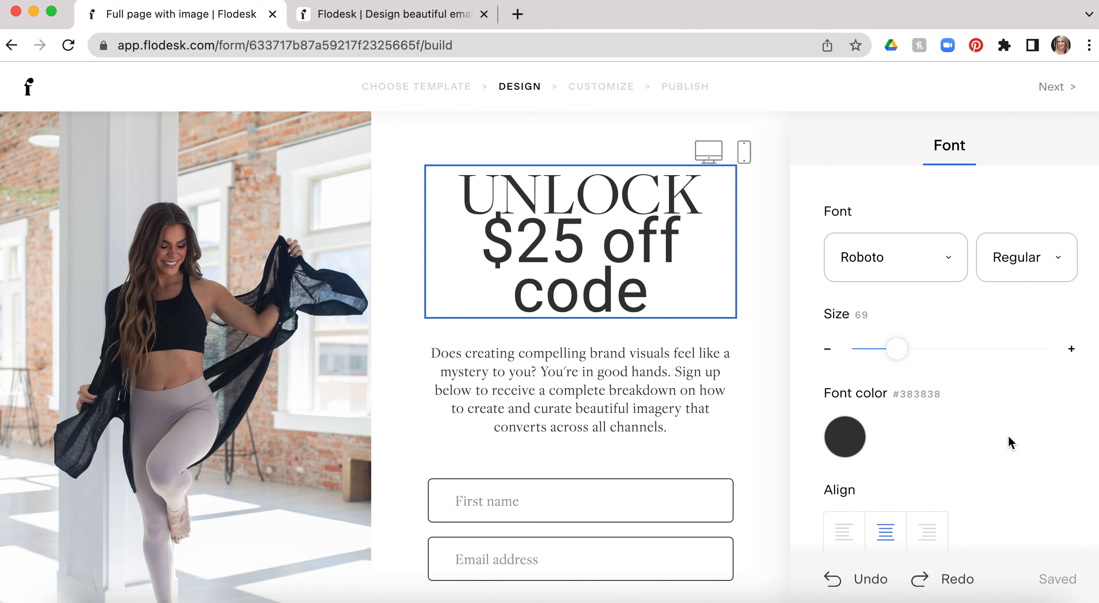
- Reduce the font size of the heading's "$25 off code" line to 44
{"action": "left_click_drag", "start_coordinate": [681, 297], "coordinate": [491, 245]}
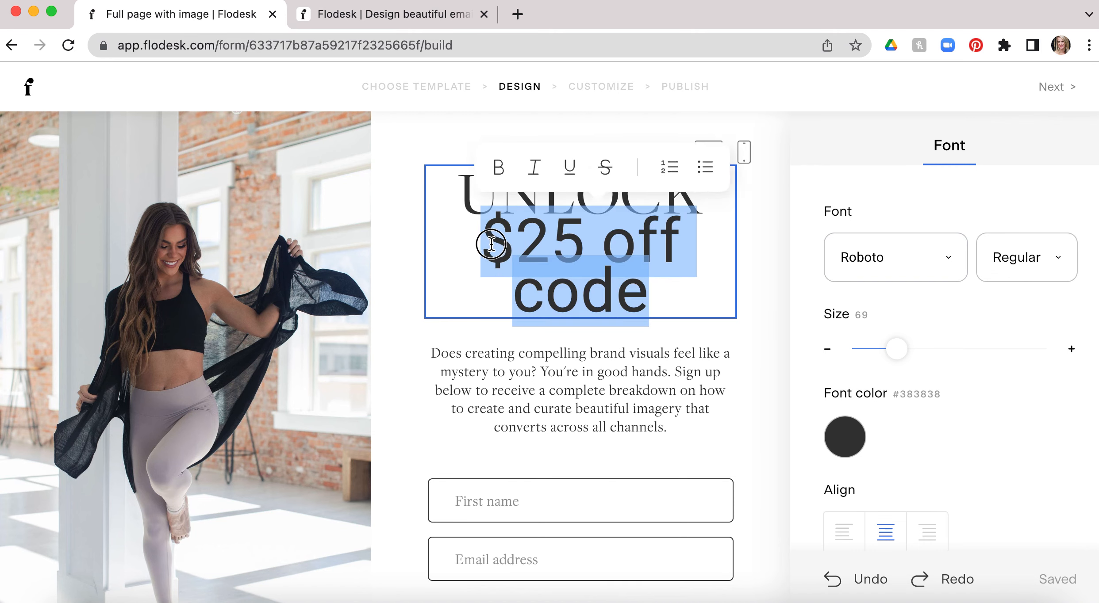
{"action": "left_click", "coordinate": [828, 350]}
{"action": "left_click", "coordinate": [828, 349]}
{"action": "left_click", "coordinate": [829, 349]}
{"action": "left_click", "coordinate": [828, 349]}
{"action": "left_click", "coordinate": [828, 350]}
{"action": "left_click", "coordinate": [828, 349]}
{"action": "left_click", "coordinate": [828, 350]}
{"action": "left_click", "coordinate": [828, 349]}
{"action": "left_click", "coordinate": [829, 350]}
{"action": "left_click", "coordinate": [829, 350]}
{"action": "left_click", "coordinate": [828, 350]}
{"action": "left_click", "coordinate": [828, 349]}
{"action": "left_click", "coordinate": [828, 349]}
{"action": "left_click", "coordinate": [828, 349]}
{"action": "left_click", "coordinate": [829, 350]}
{"action": "left_click", "coordinate": [830, 351]}
{"action": "left_click", "coordinate": [829, 351]}
{"action": "left_click", "coordinate": [829, 351]}
{"action": "left_click", "coordinate": [830, 350]}
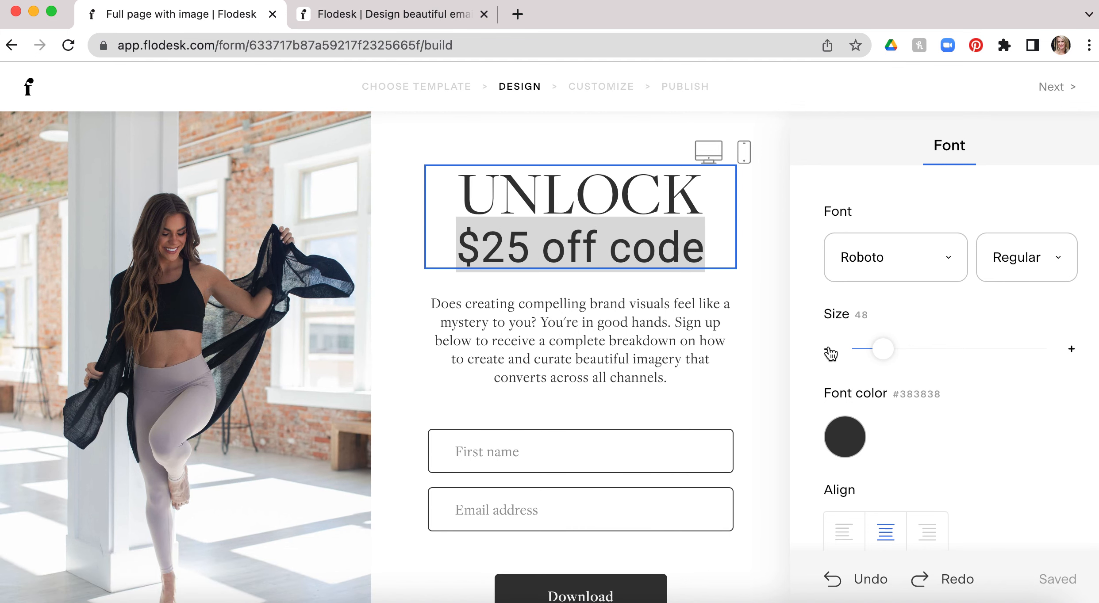
{"action": "left_click", "coordinate": [829, 350]}
{"action": "left_click", "coordinate": [829, 350]}
{"action": "left_click", "coordinate": [829, 351]}
{"action": "left_click", "coordinate": [829, 350]}
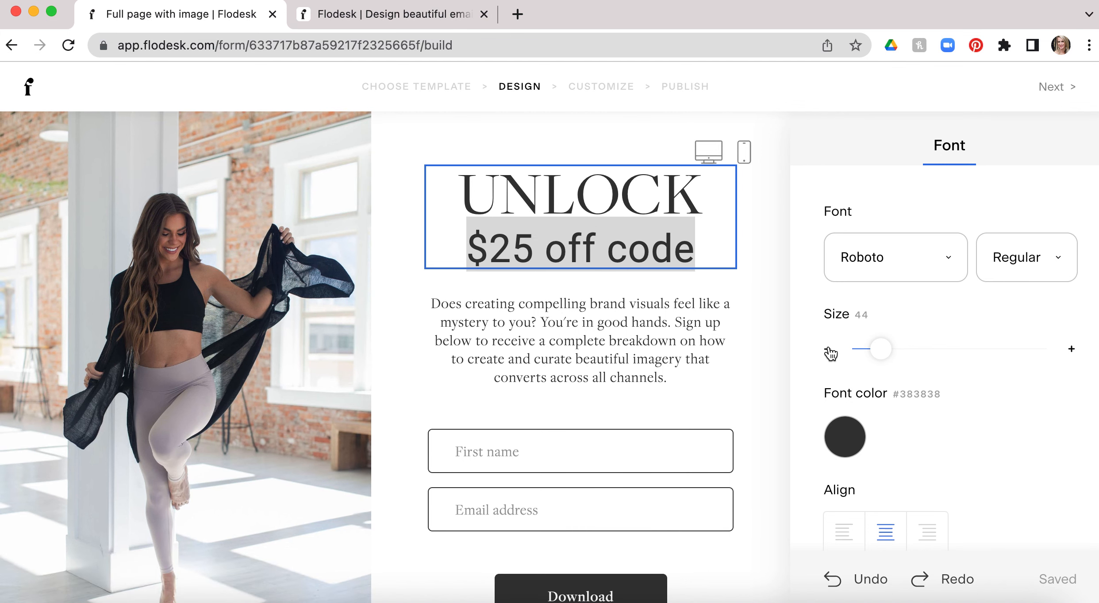
{"action": "left_click", "coordinate": [661, 186]}
{"action": "left_click_drag", "start_coordinate": [698, 189], "coordinate": [454, 189]}
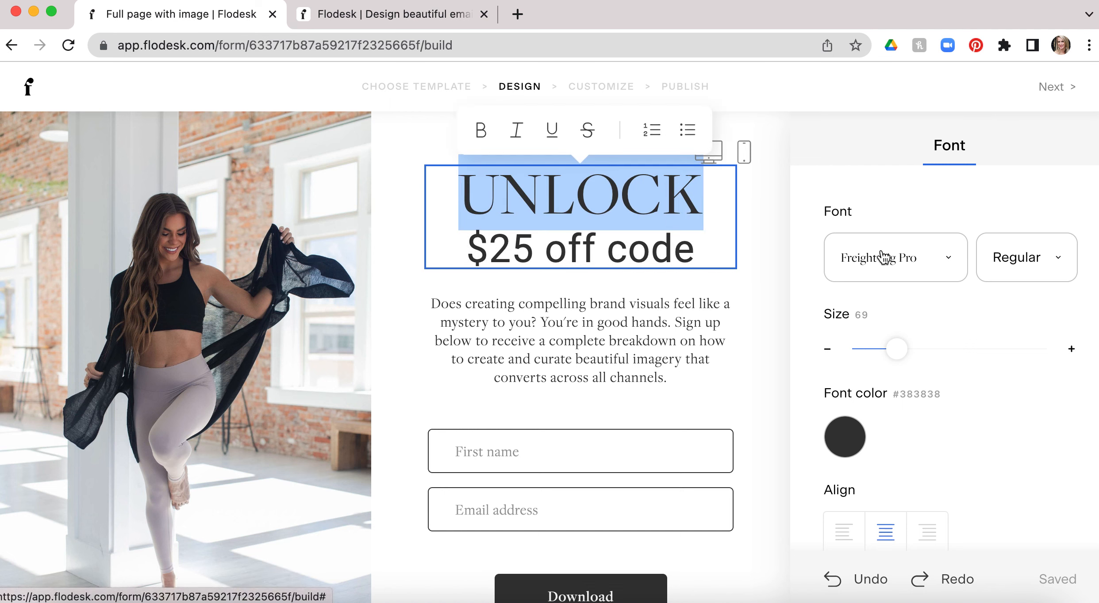
{"action": "left_click", "coordinate": [715, 231]}
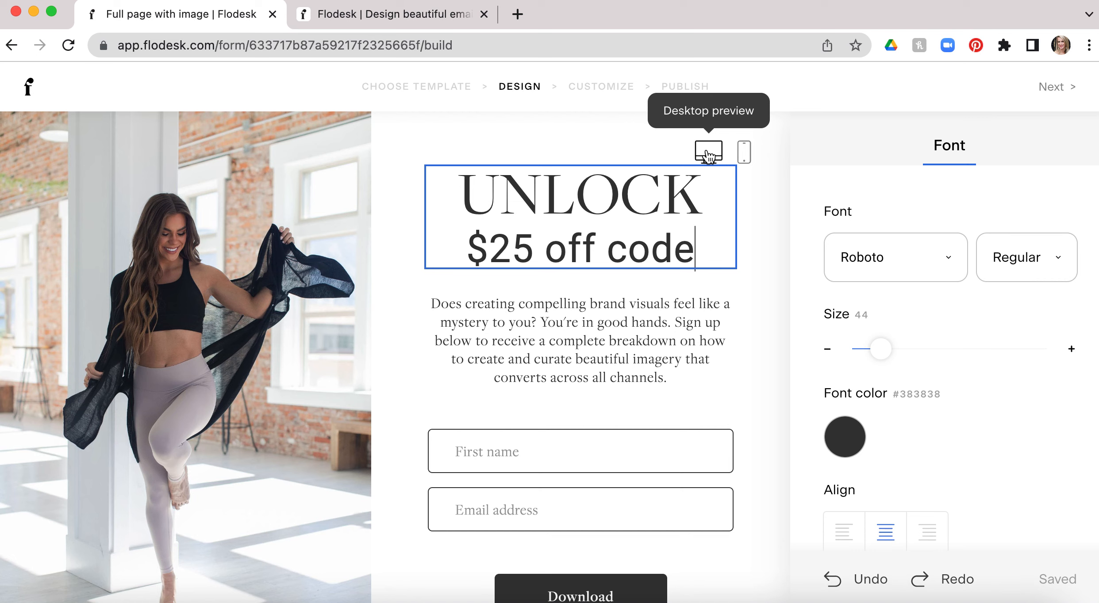
- Preview the form's mobile layout and return to editing
{"action": "left_click", "coordinate": [745, 154]}
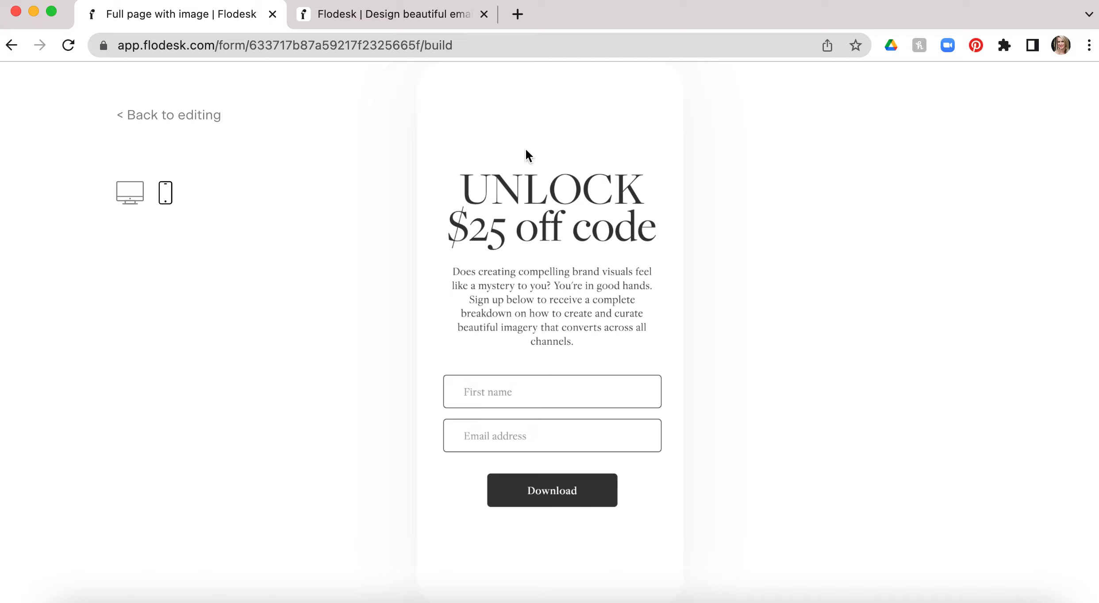
{"action": "left_click", "coordinate": [132, 115]}
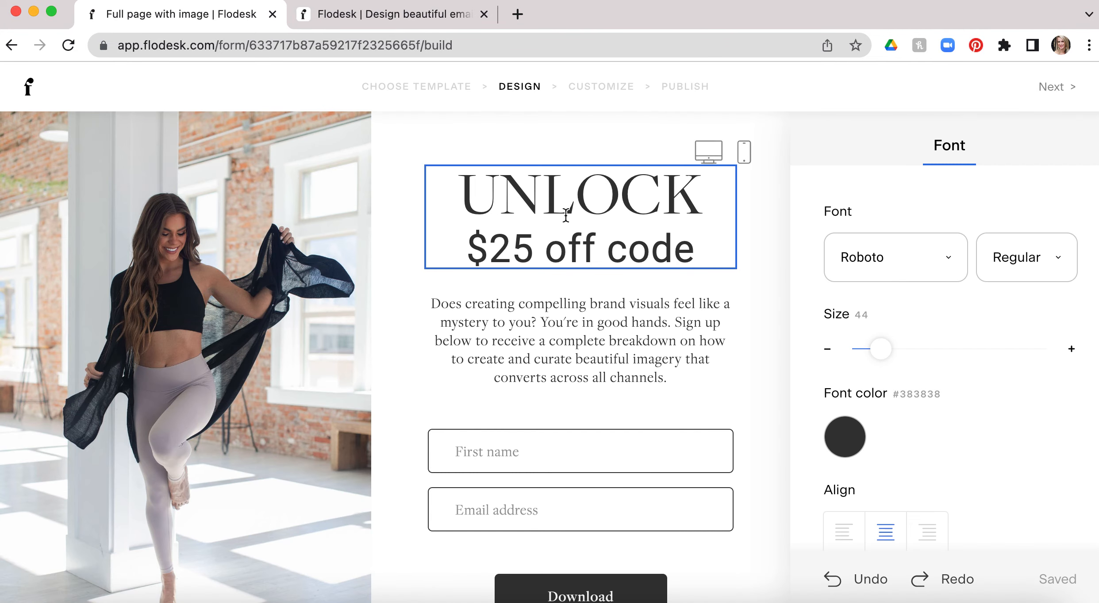
{"action": "scroll", "coordinate": [693, 246], "scroll_direction": "down", "scroll_amount": 1}
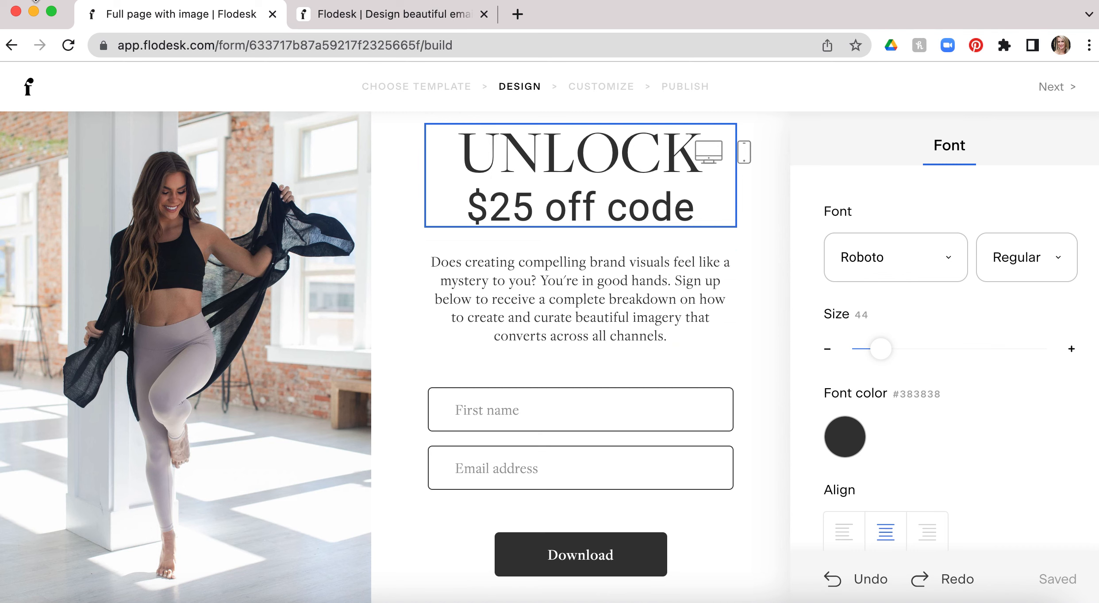
{"action": "left_click", "coordinate": [66, 16]}
{"action": "left_click", "coordinate": [8, 588]}
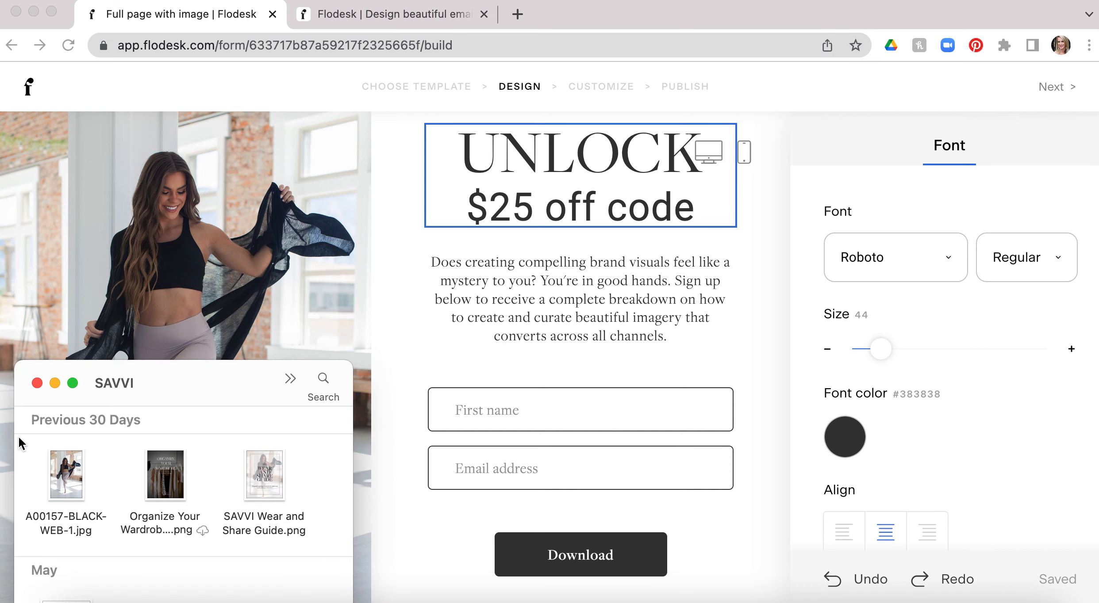
{"action": "left_click", "coordinate": [37, 383]}
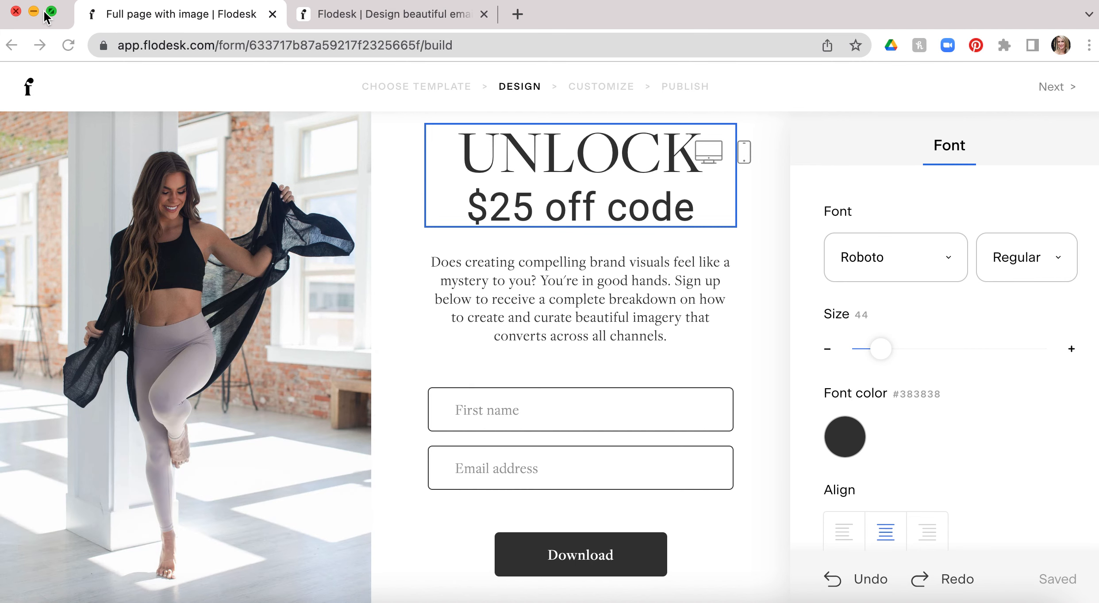
- Move the browser window aside, switch to the Word document, and copy the text from "Drop your email below" through the mission statement
{"action": "left_click", "coordinate": [549, 20]}
{"action": "left_click_drag", "start_coordinate": [548, 20], "coordinate": [688, 24]}
{"action": "left_click", "coordinate": [67, 332]}
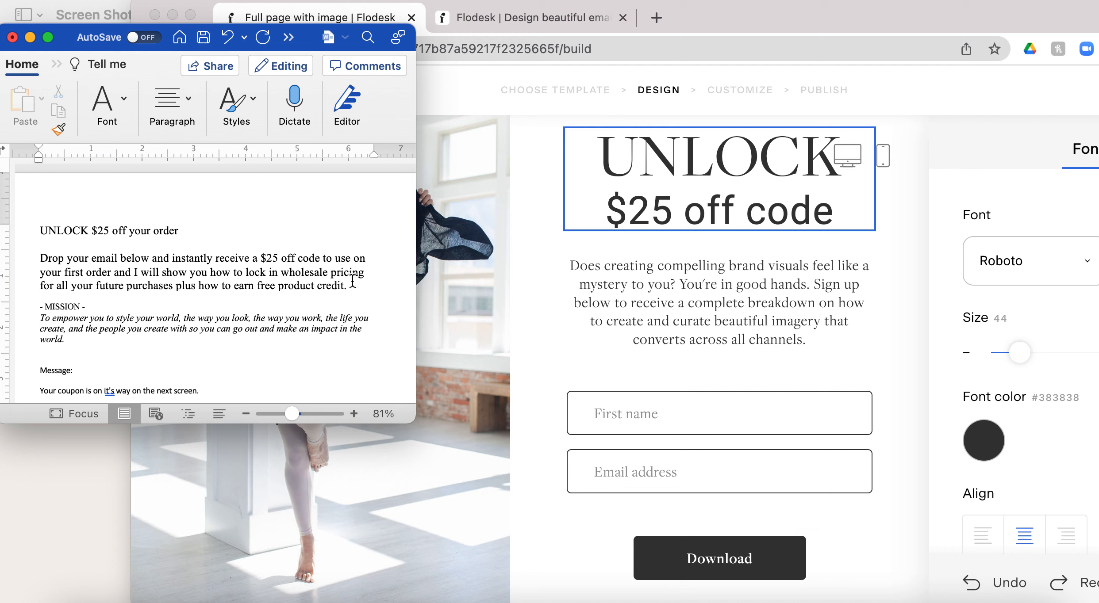
{"action": "left_click_drag", "start_coordinate": [76, 346], "coordinate": [37, 257]}
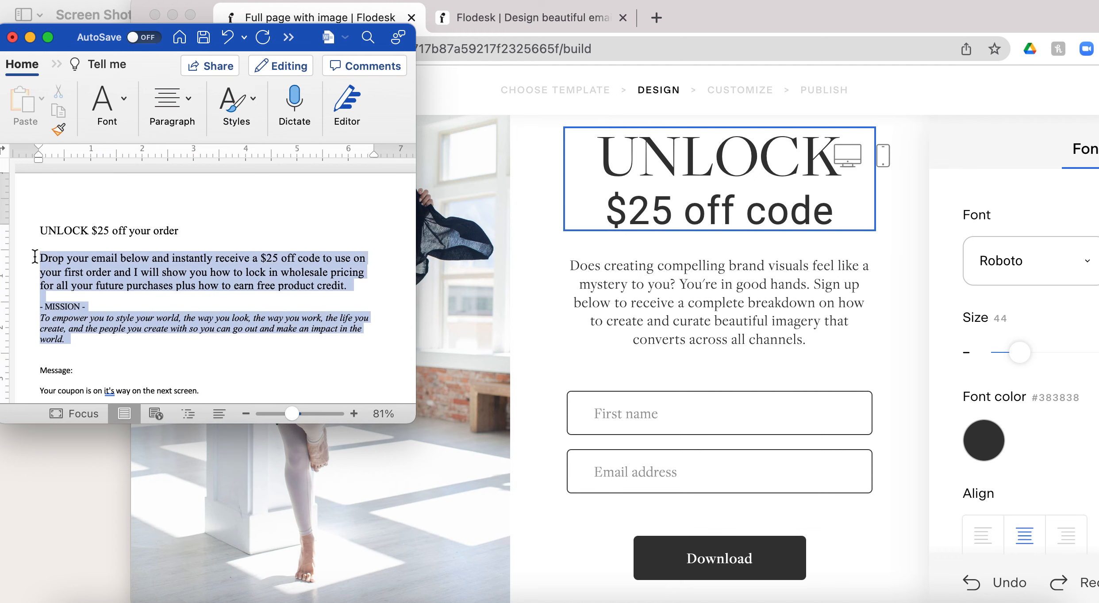
{"action": "right_click", "coordinate": [65, 274]}
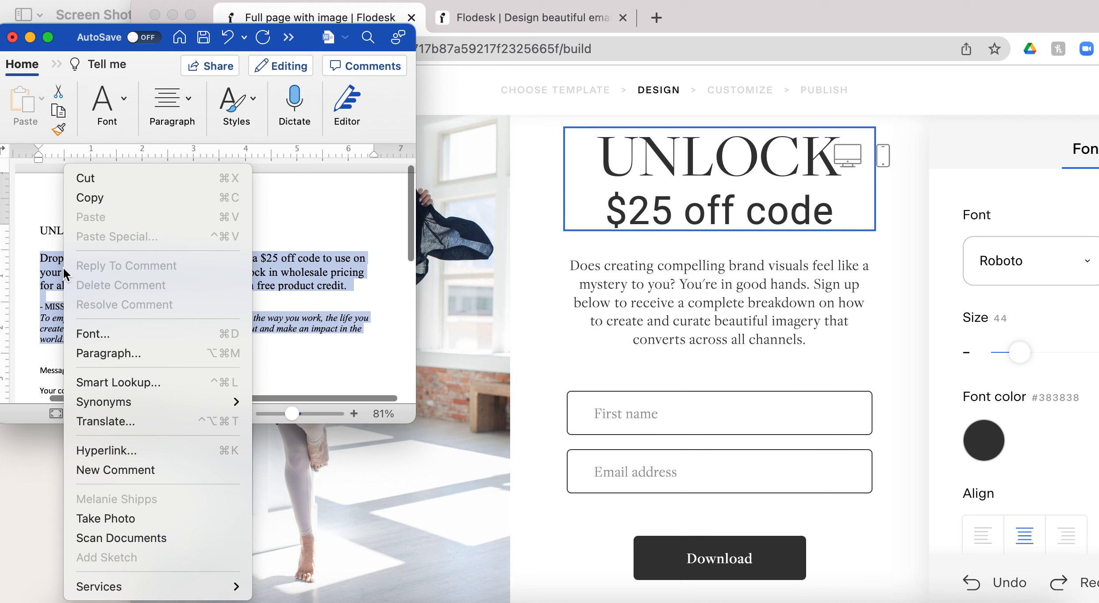
{"action": "left_click", "coordinate": [124, 198]}
- Switch back to the Flodesk form in full view and replace its description paragraph with the copied offer and mission text
{"action": "left_click", "coordinate": [700, 336]}
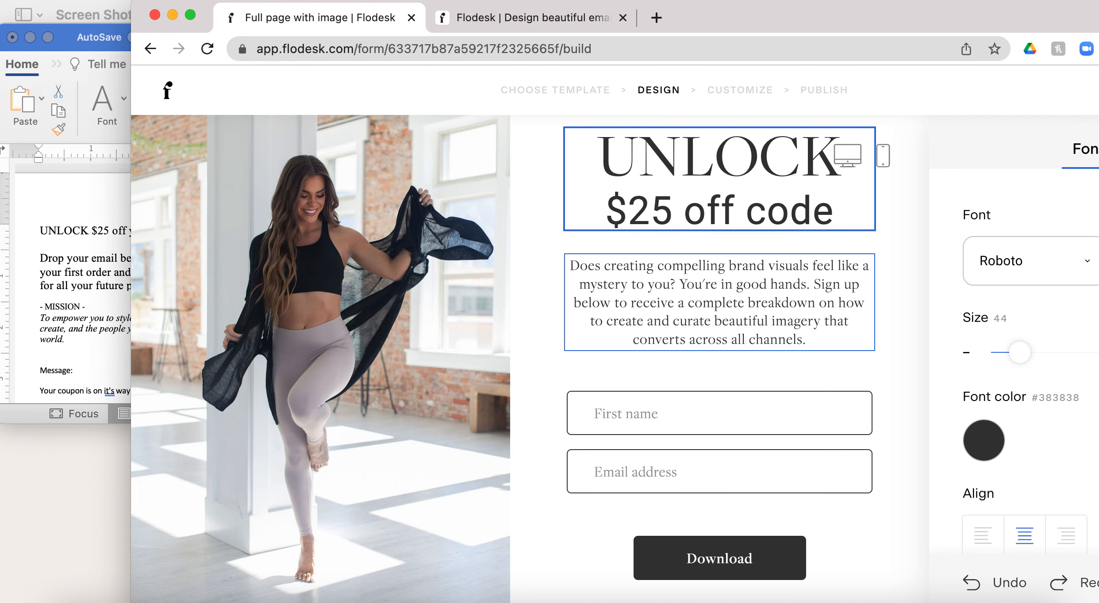
{"action": "left_click", "coordinate": [698, 303]}
{"action": "left_click", "coordinate": [191, 15]}
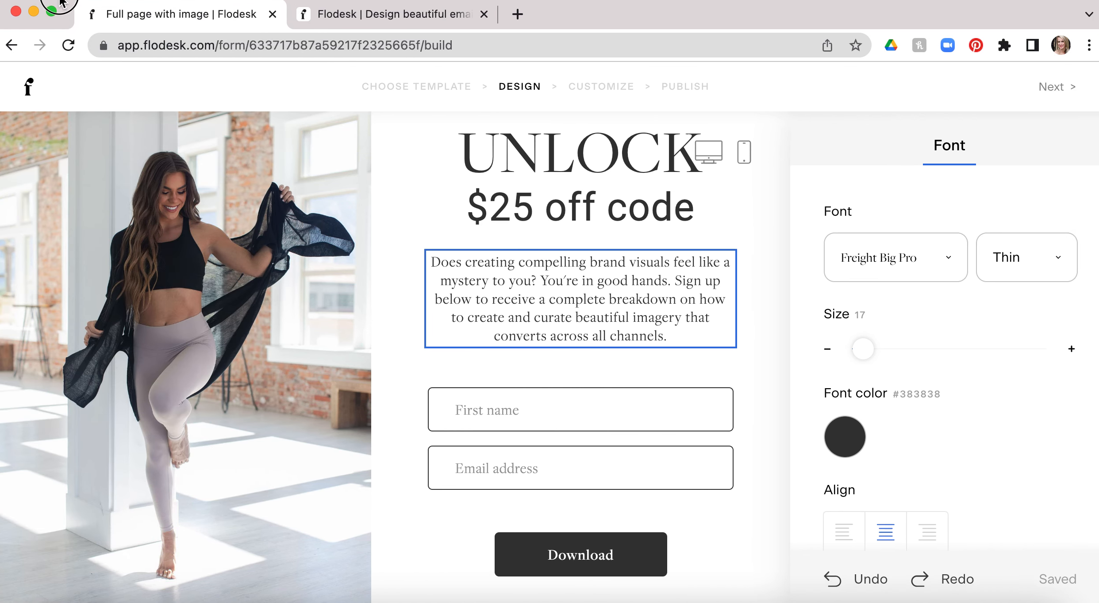
{"action": "left_click_drag", "start_coordinate": [680, 339], "coordinate": [385, 238]}
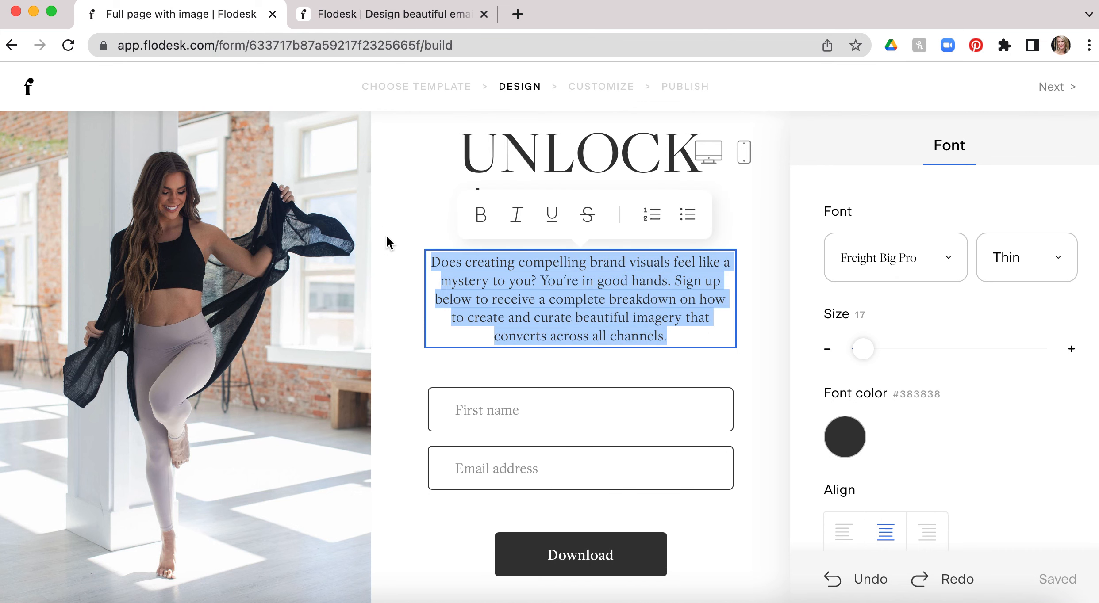
{"action": "key", "text": "super+v"}
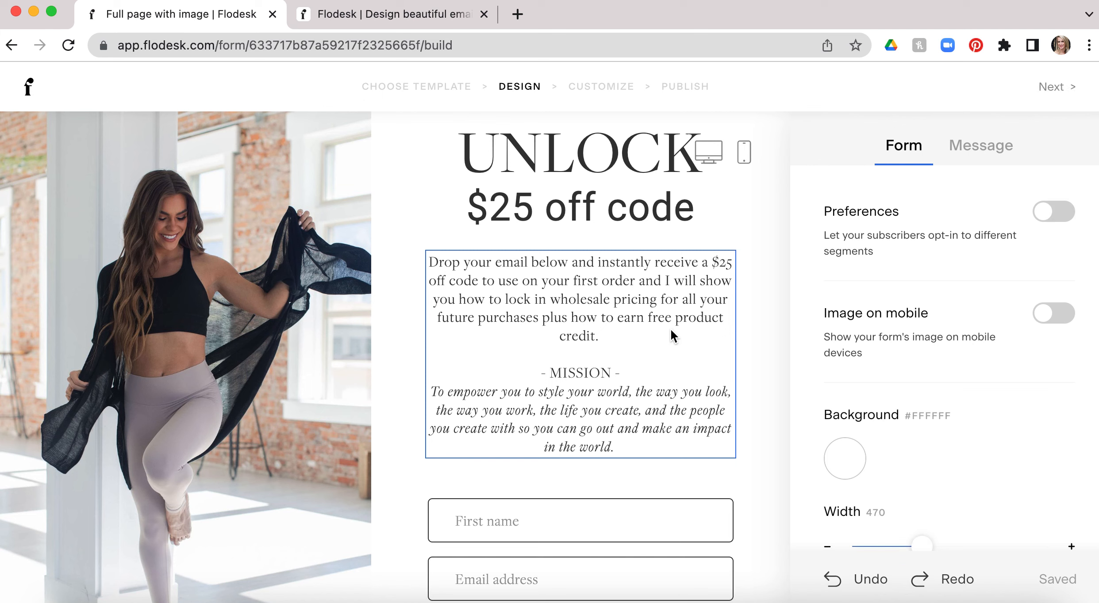
- Try bold, italic and underline on the "Drop your email below" paragraph, removing each style again
{"action": "left_click", "coordinate": [649, 308]}
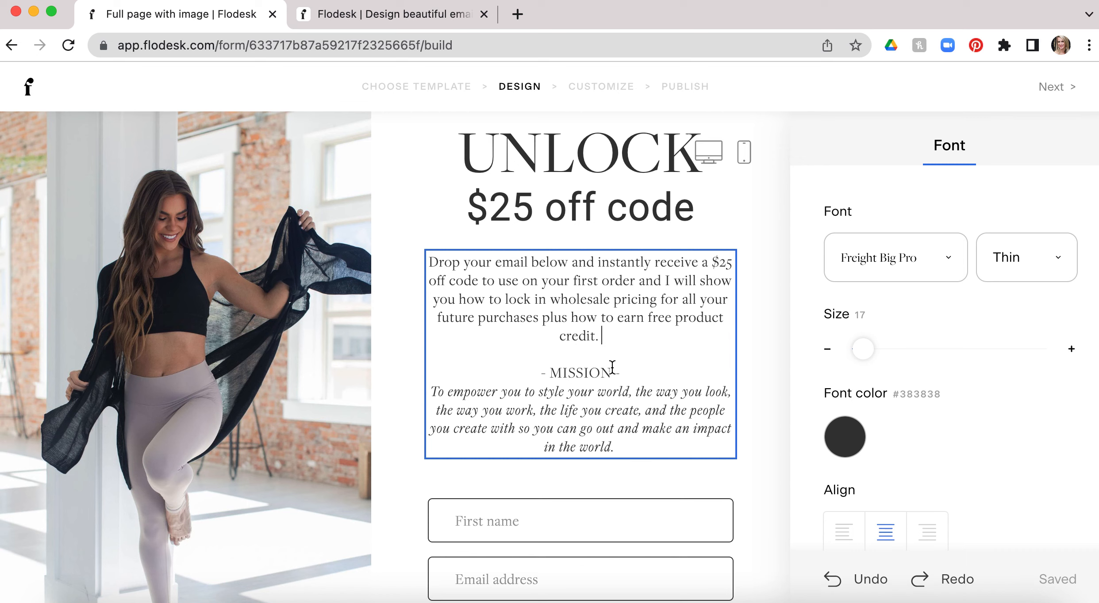
{"action": "left_click_drag", "start_coordinate": [600, 337], "coordinate": [428, 265]}
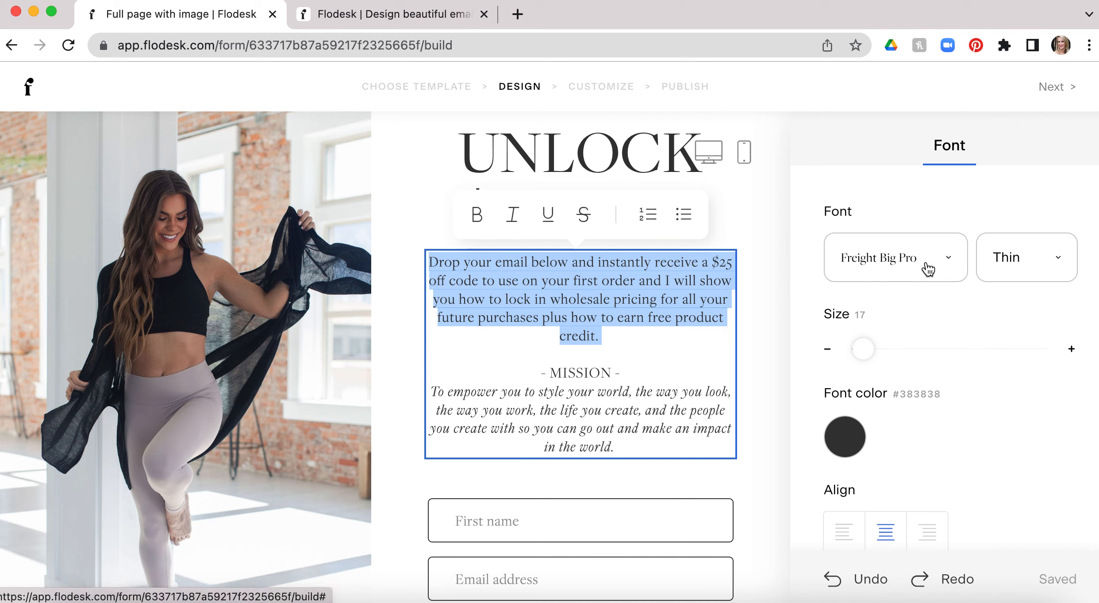
{"action": "left_click", "coordinate": [478, 220]}
{"action": "left_click", "coordinate": [479, 222]}
{"action": "left_click", "coordinate": [514, 219]}
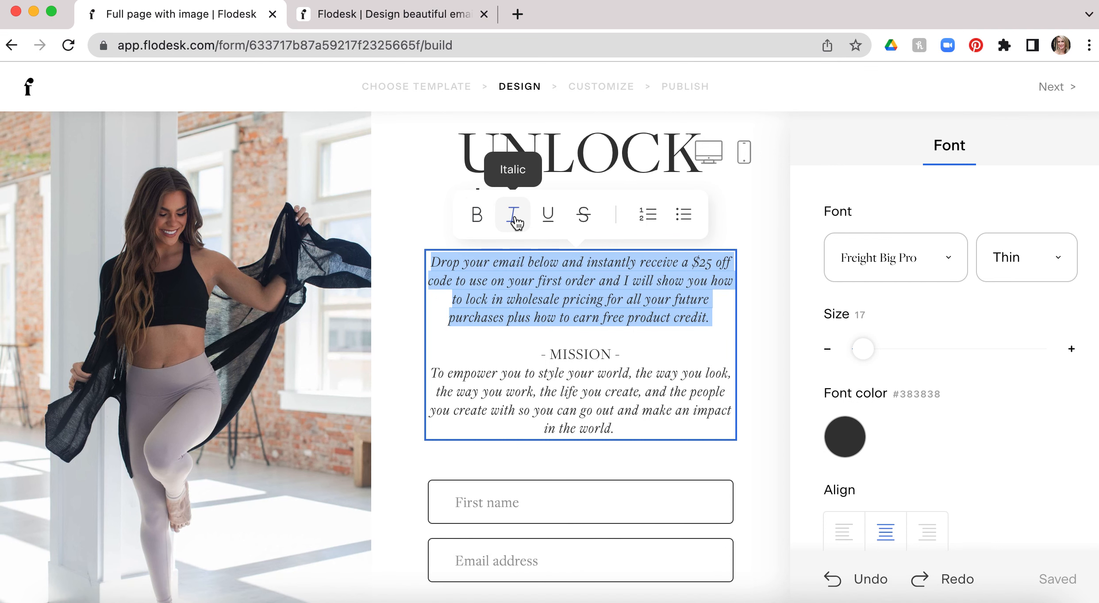
{"action": "left_click", "coordinate": [515, 220]}
{"action": "left_click", "coordinate": [549, 223]}
{"action": "left_click", "coordinate": [548, 222]}
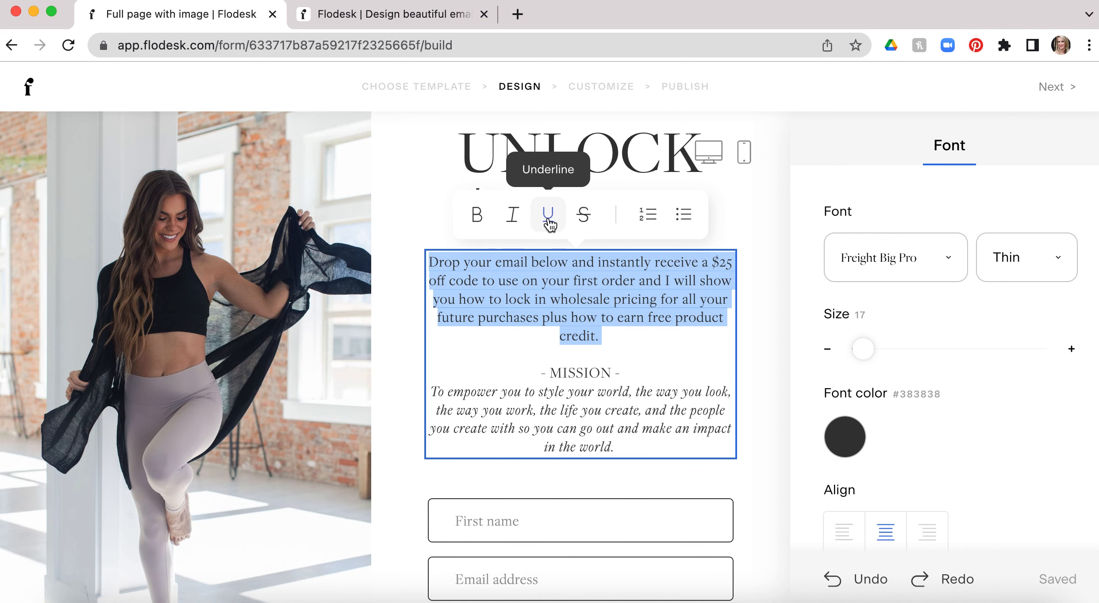
- Set the "Drop your email below" paragraph's font size to 18 and expand the text's spacing settings
{"action": "left_click", "coordinate": [1075, 353]}
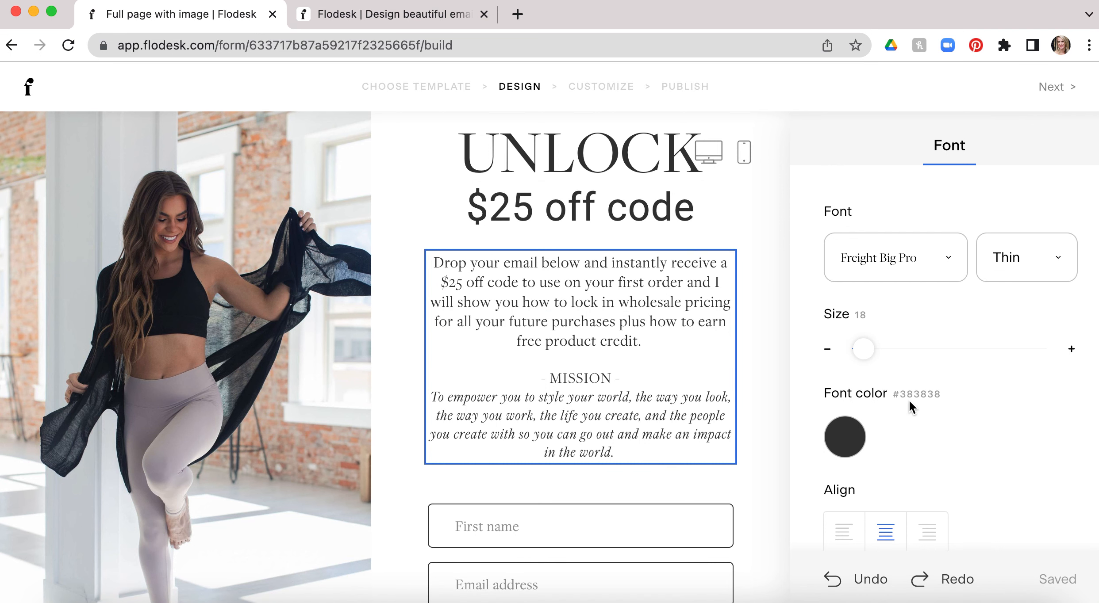
{"action": "scroll", "coordinate": [931, 413], "scroll_direction": "down", "scroll_amount": 5}
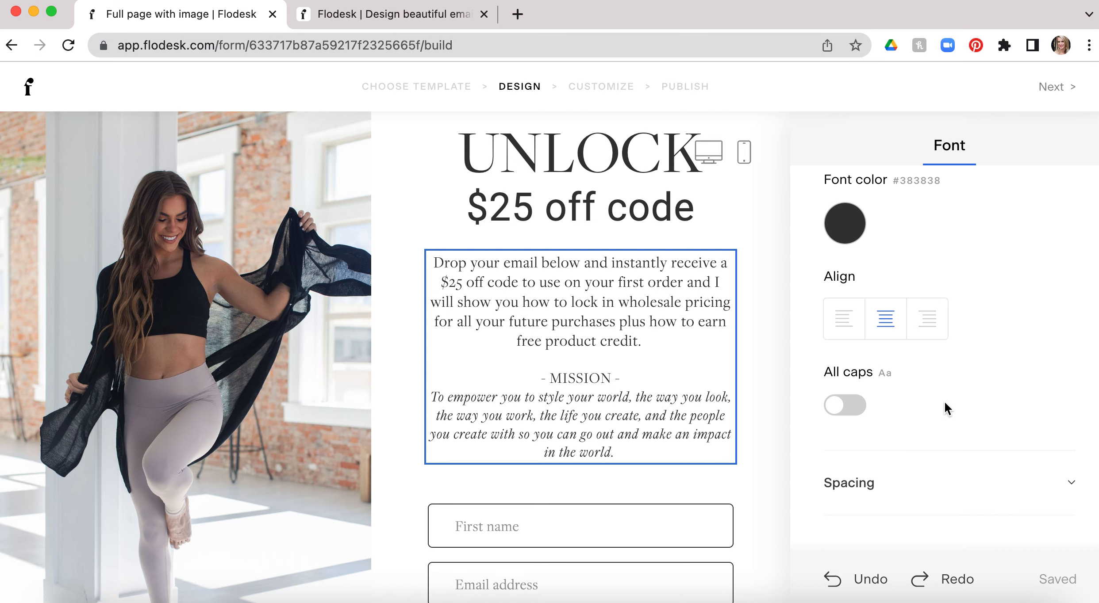
{"action": "left_click", "coordinate": [1073, 482]}
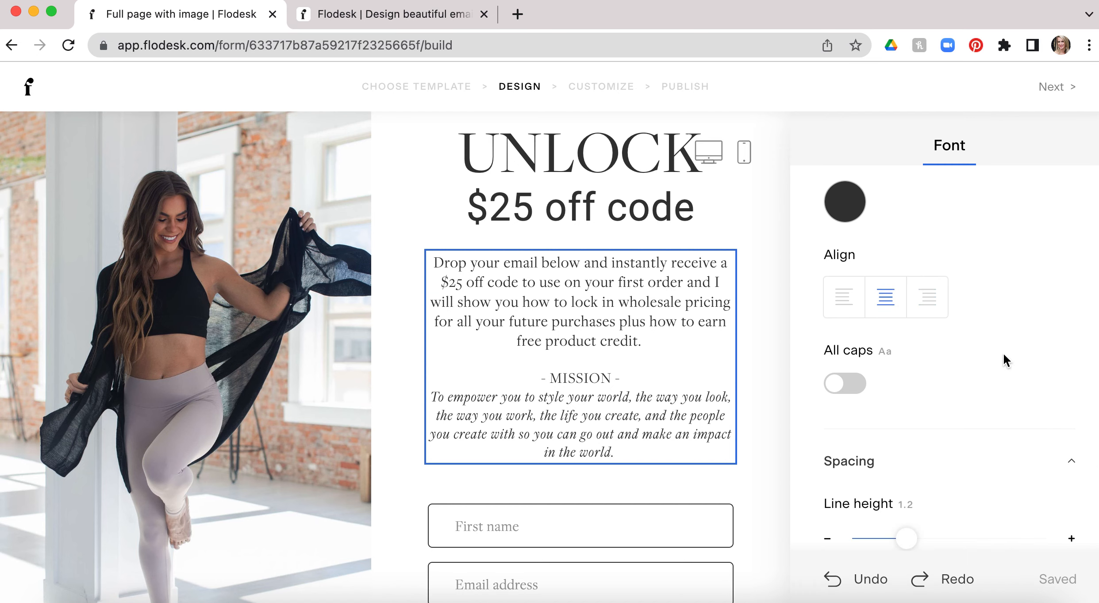
{"action": "scroll", "coordinate": [1003, 353], "scroll_direction": "down", "scroll_amount": 4}
{"action": "scroll", "coordinate": [1003, 353], "scroll_direction": "up", "scroll_amount": 8}
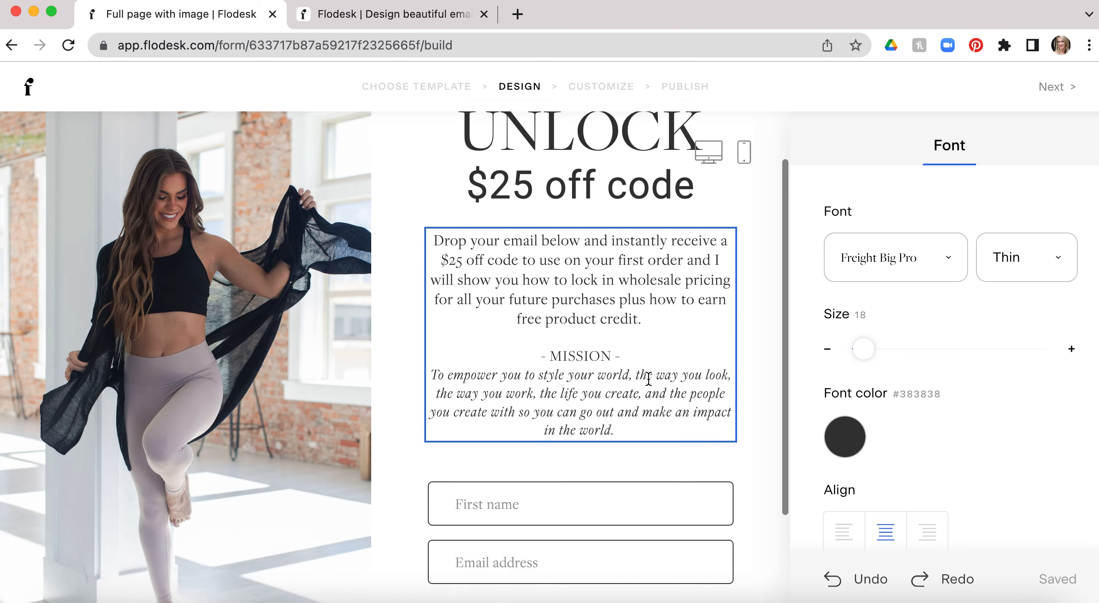
- Check the updated heading and description in the form's mobile preview
{"action": "scroll", "coordinate": [648, 379], "scroll_direction": "down", "scroll_amount": 2}
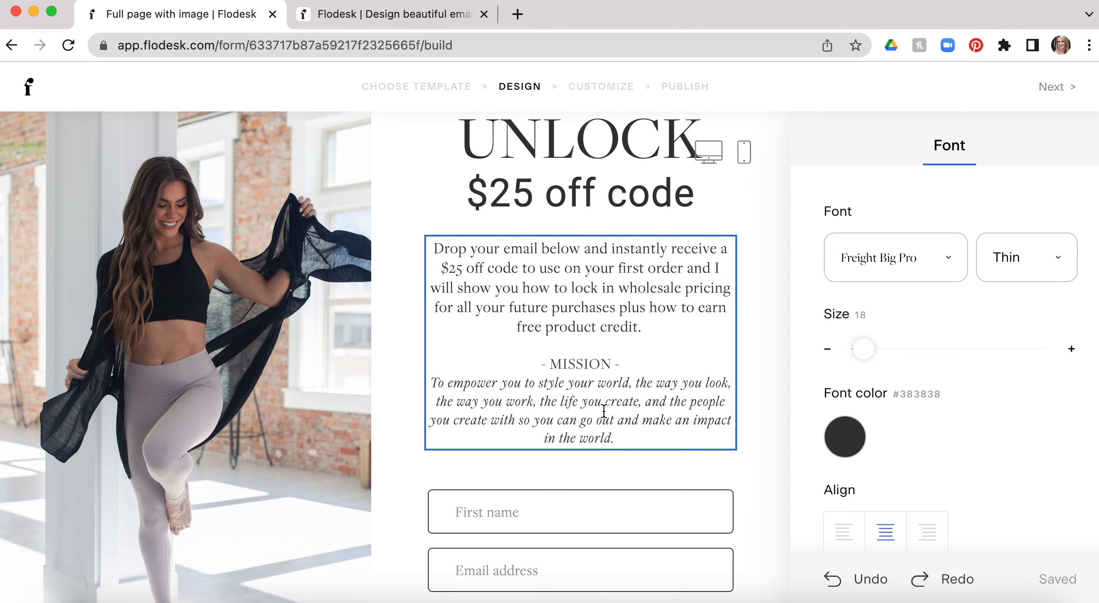
{"action": "left_click", "coordinate": [744, 152]}
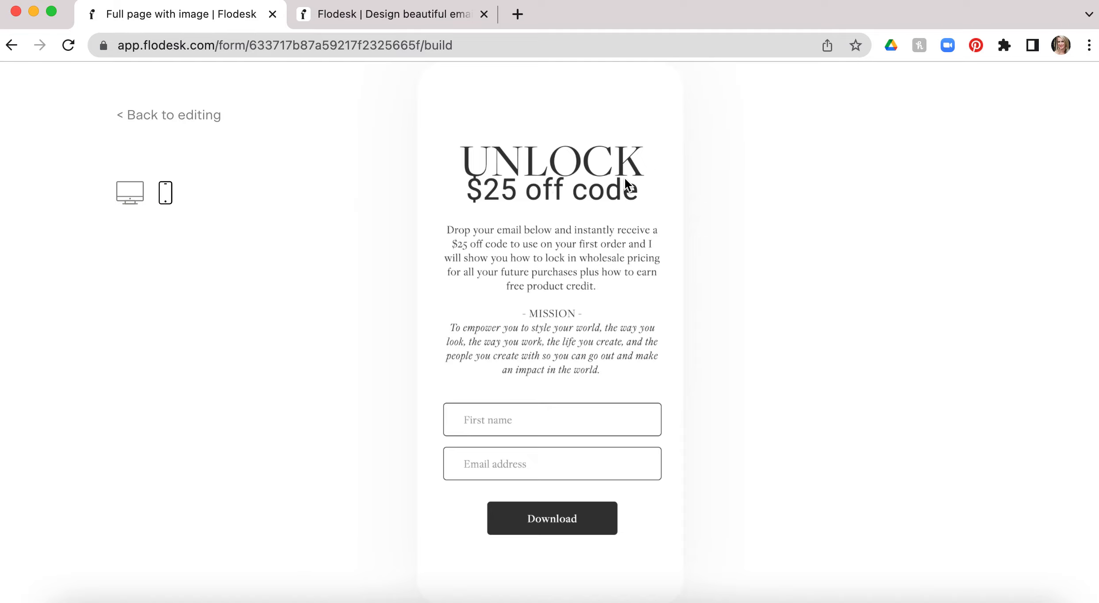
- Return to the form editor and set the description paragraph's line height to 1.2
{"action": "left_click", "coordinate": [126, 117]}
{"action": "scroll", "coordinate": [880, 451], "scroll_direction": "down", "scroll_amount": 8}
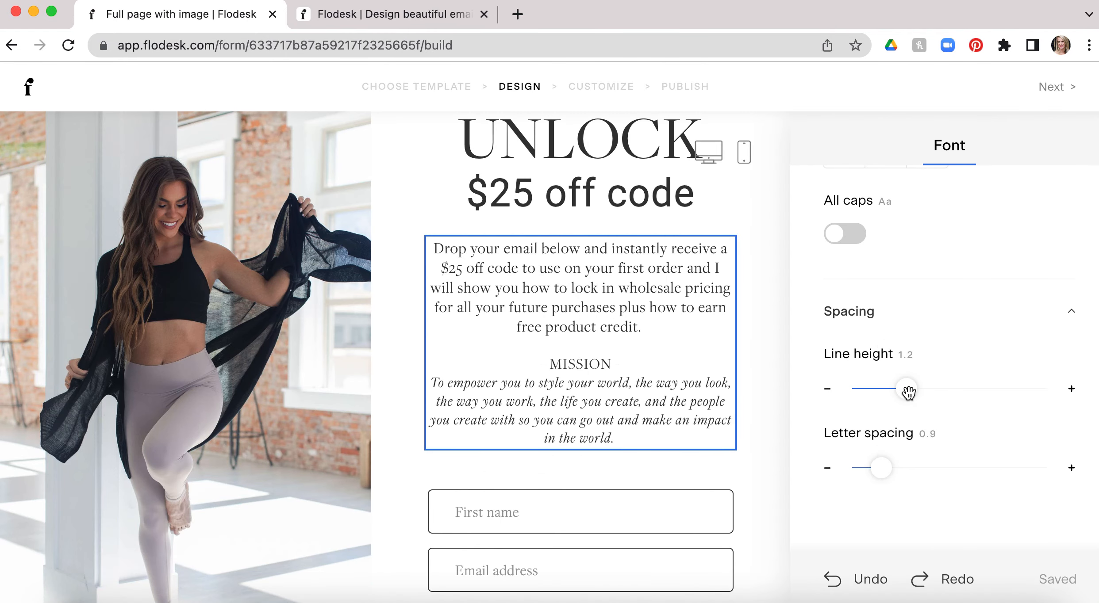
{"action": "mouse_move", "coordinate": [908, 391]}
{"action": "left_mouse_down"}
{"action": "mouse_move", "coordinate": [920, 391]}
{"action": "mouse_move", "coordinate": [907, 391]}
{"action": "left_mouse_up"}
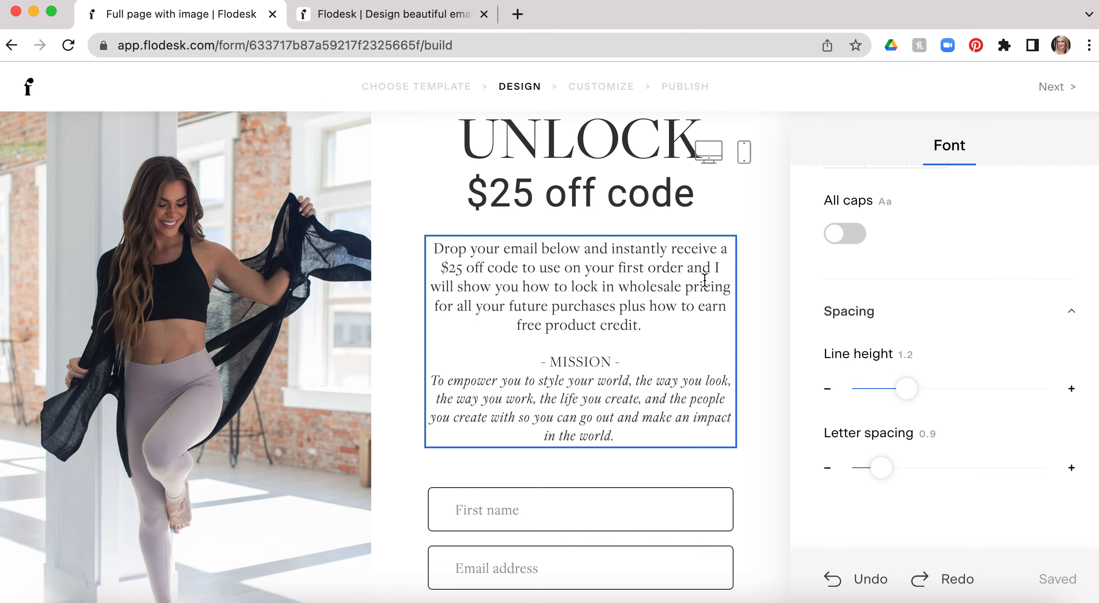
- Set the line height of the "UNLOCK $25 off code" heading to 1.2 and check it in the mobile preview
{"action": "scroll", "coordinate": [705, 280], "scroll_direction": "up", "scroll_amount": 2}
{"action": "left_click", "coordinate": [614, 210]}
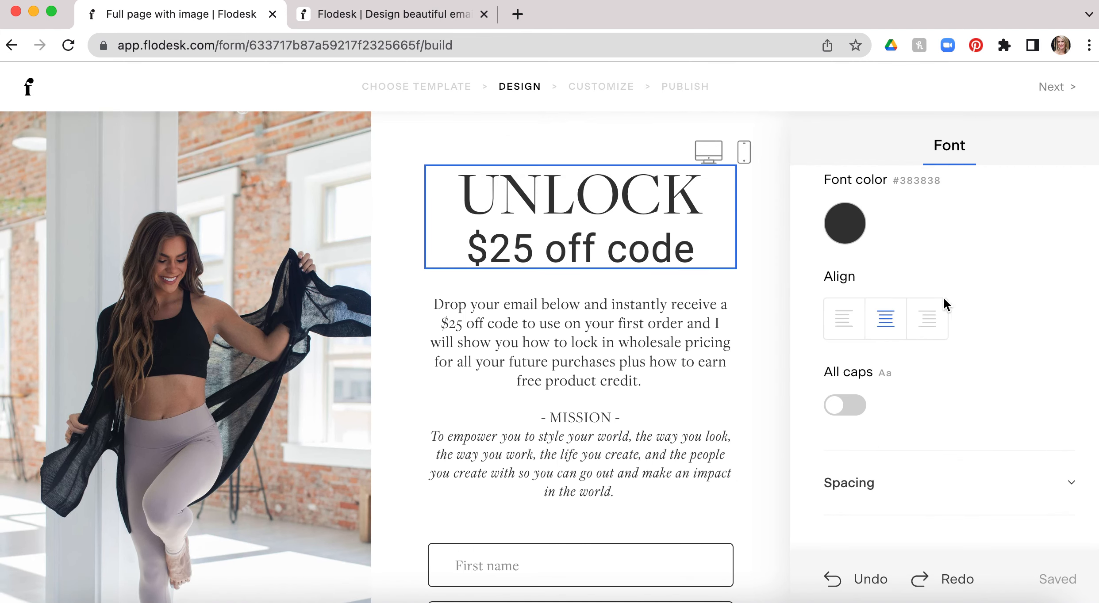
{"action": "left_click", "coordinate": [1072, 491]}
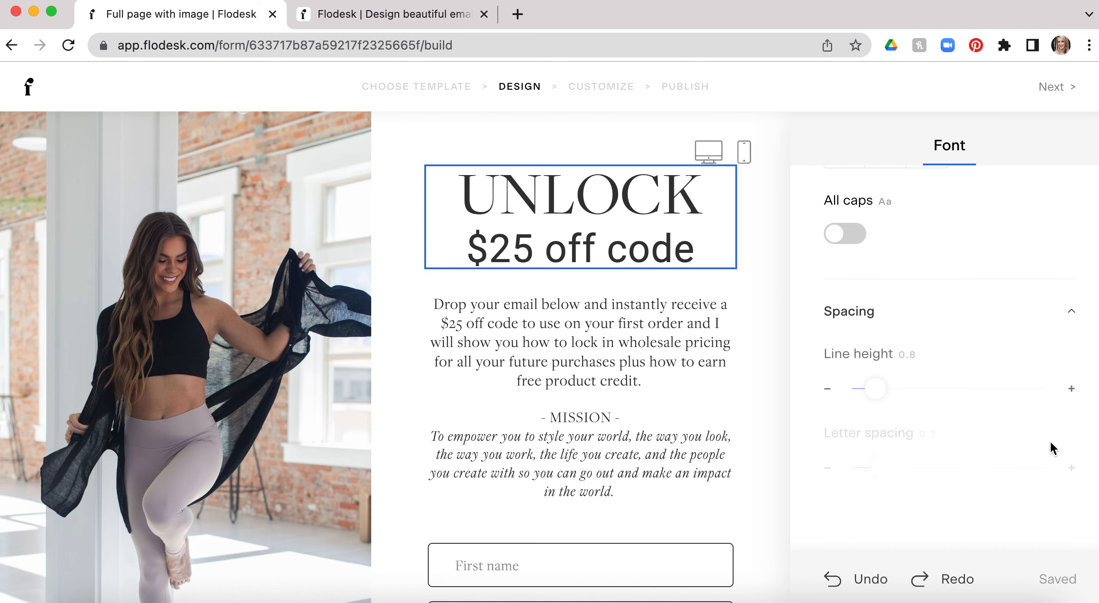
{"action": "left_click_drag", "start_coordinate": [877, 389], "coordinate": [905, 385]}
{"action": "left_click", "coordinate": [744, 151]}
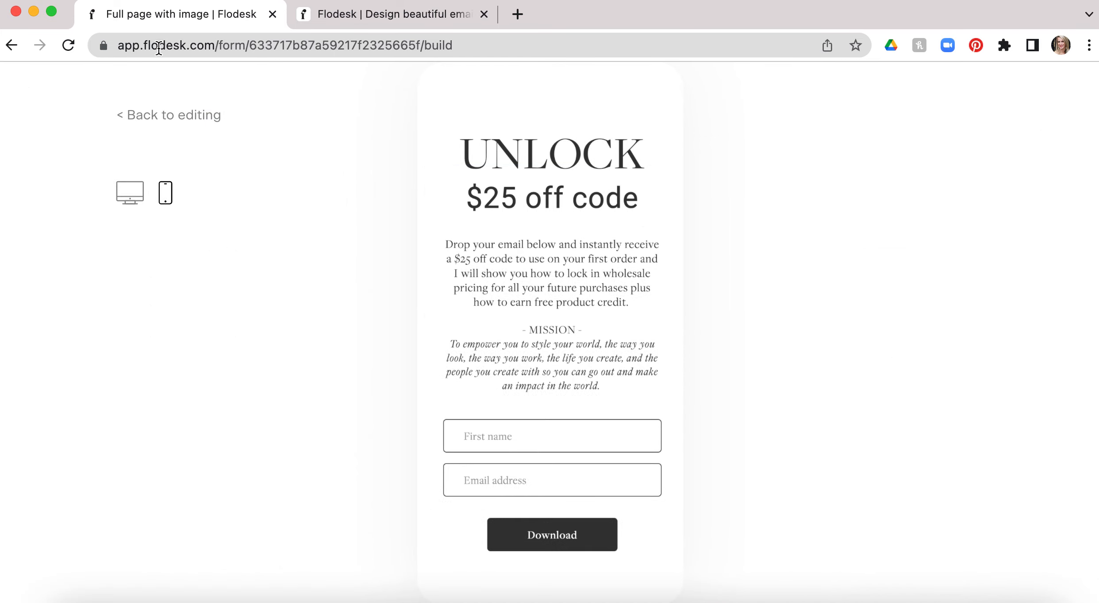
- Return to editing and apply the Freight Big Pro font to both lines of the "UNLOCK $25 off code" heading
{"action": "left_click", "coordinate": [127, 116]}
{"action": "left_click", "coordinate": [705, 279]}
{"action": "left_click_drag", "start_coordinate": [705, 279], "coordinate": [439, 278]}
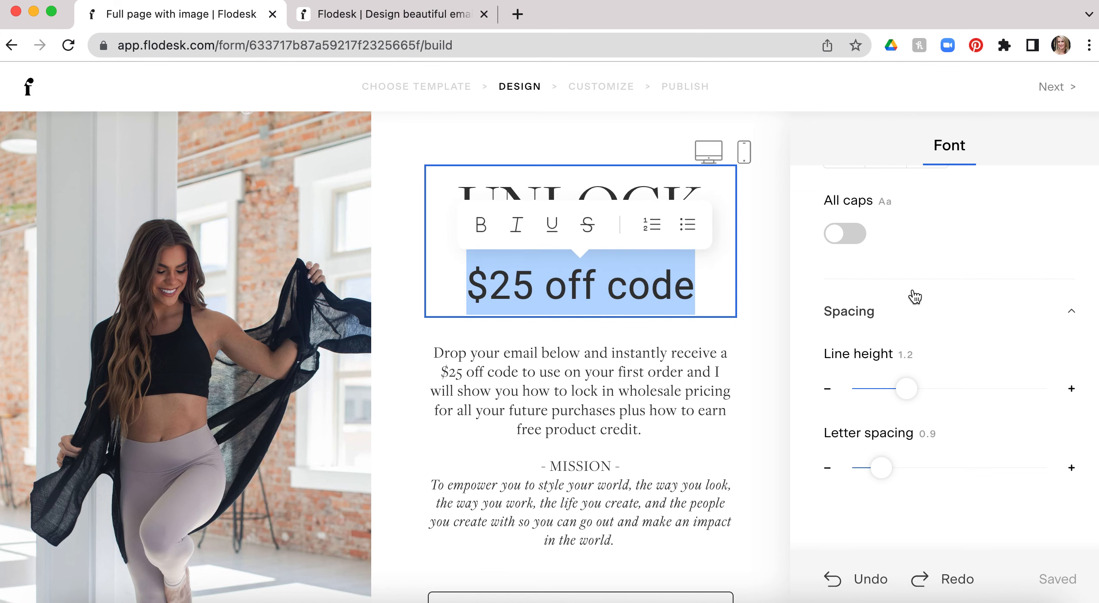
{"action": "scroll", "coordinate": [911, 292], "scroll_direction": "up", "scroll_amount": 5}
{"action": "left_click", "coordinate": [888, 267]}
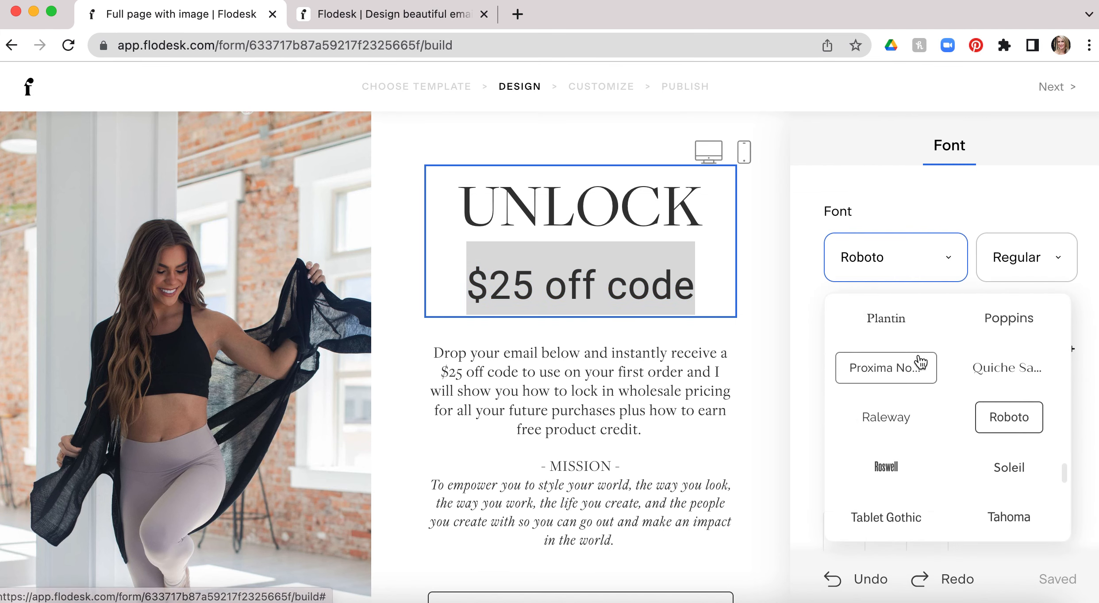
{"action": "scroll", "coordinate": [921, 360], "scroll_direction": "up", "scroll_amount": 4}
{"action": "scroll", "coordinate": [920, 361], "scroll_direction": "up", "scroll_amount": 10}
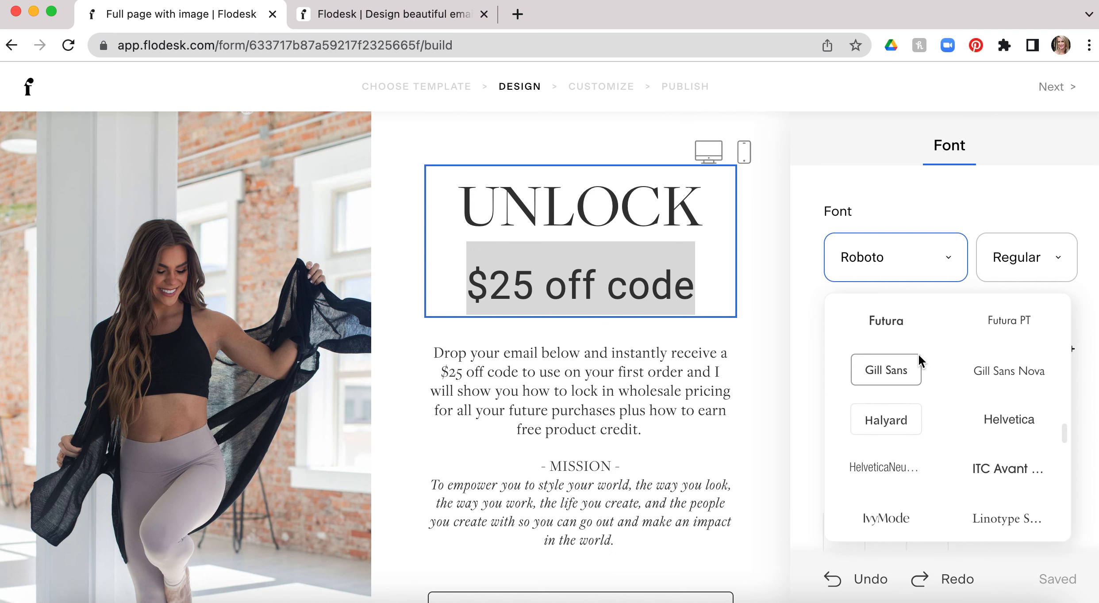
{"action": "scroll", "coordinate": [920, 360], "scroll_direction": "up", "scroll_amount": 8}
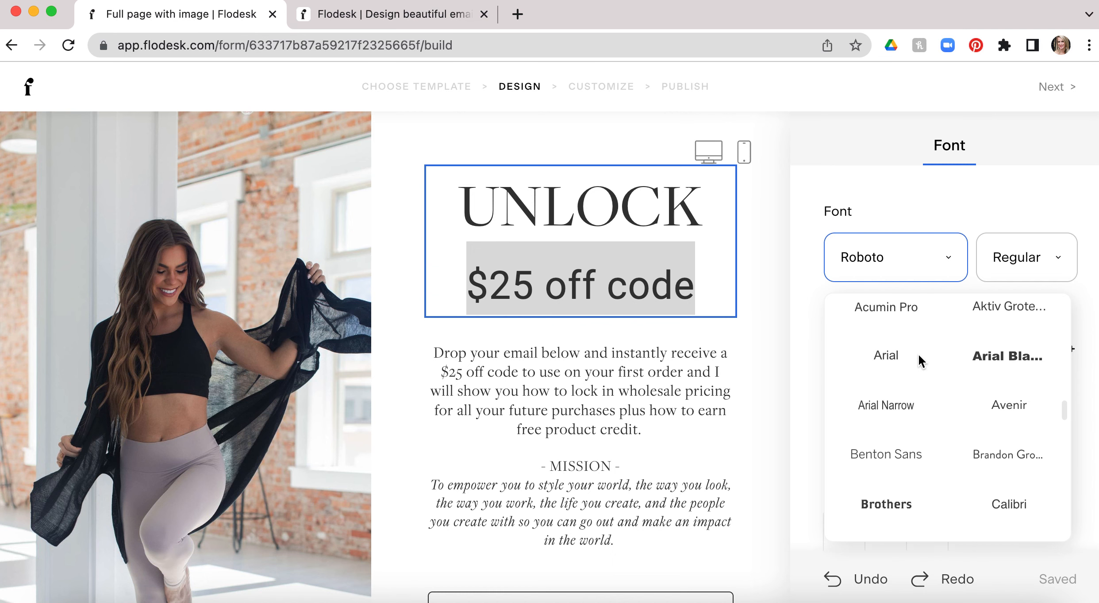
{"action": "left_click", "coordinate": [663, 218]}
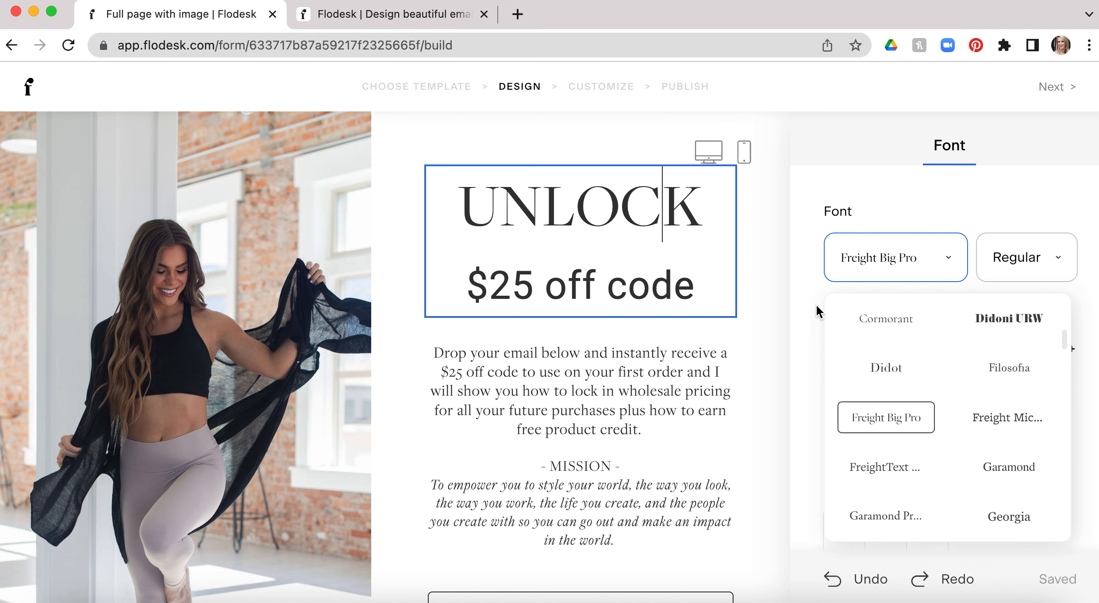
{"action": "left_click_drag", "start_coordinate": [693, 279], "coordinate": [438, 217]}
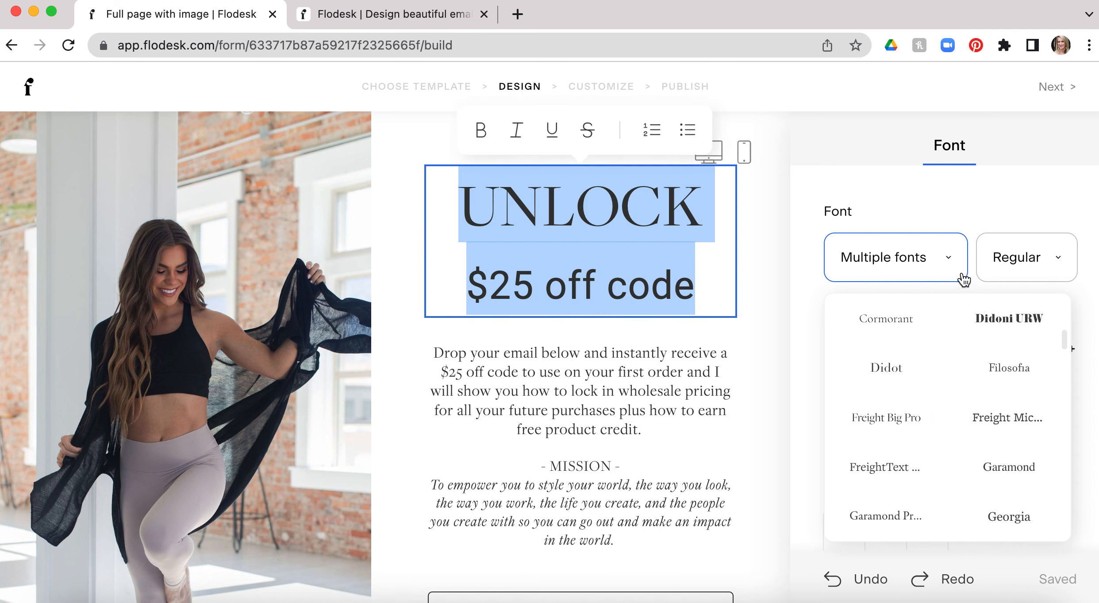
{"action": "left_click", "coordinate": [887, 417]}
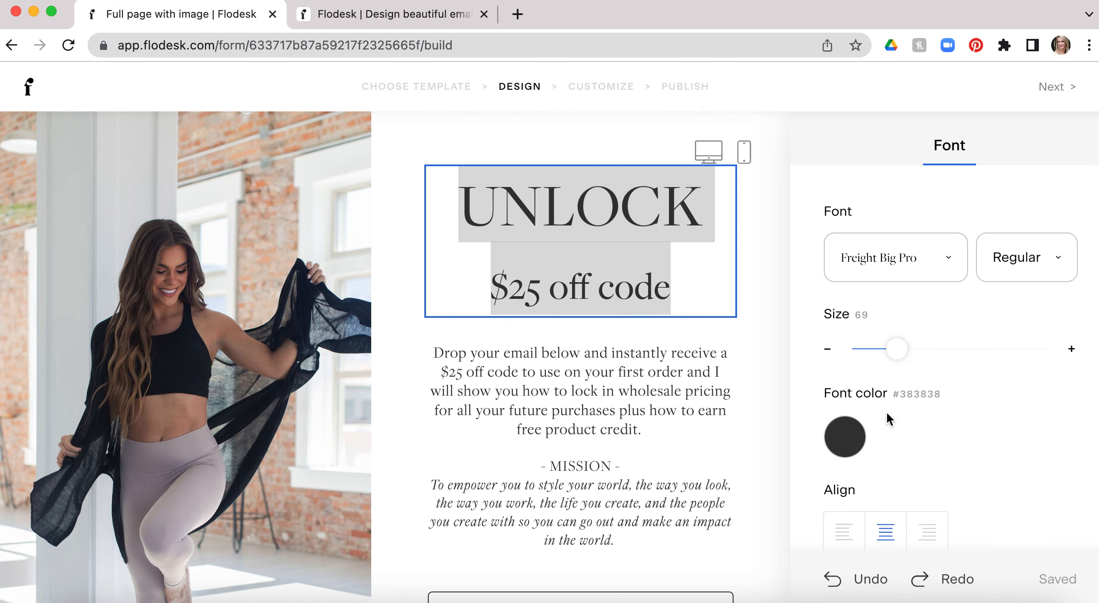
{"action": "left_click", "coordinate": [659, 226]}
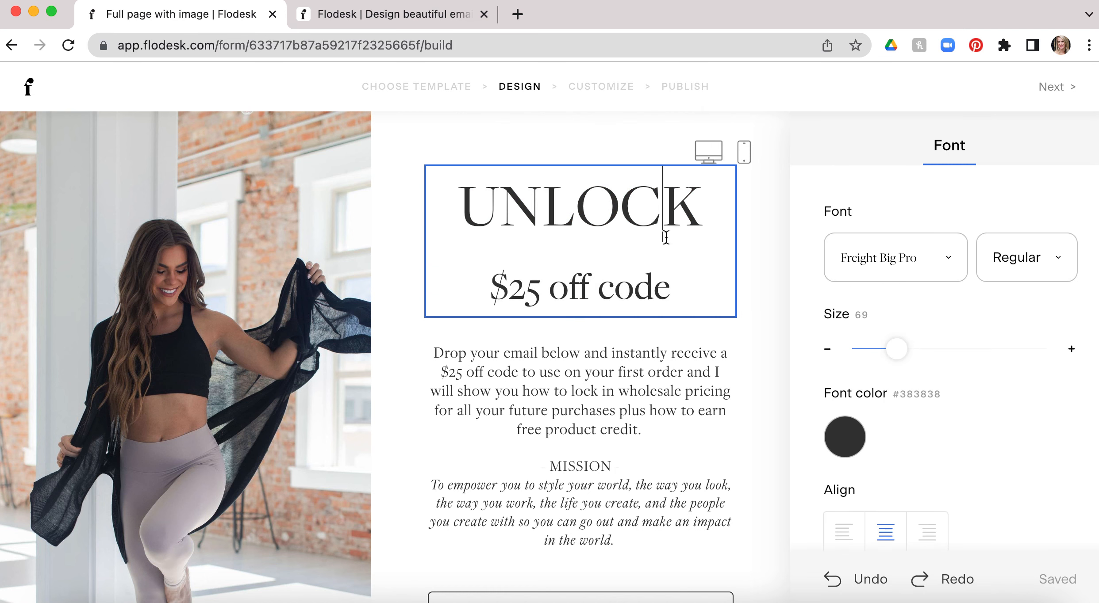
- Check the heading's new font in the form's mobile preview and return to the editor
{"action": "left_click", "coordinate": [746, 152]}
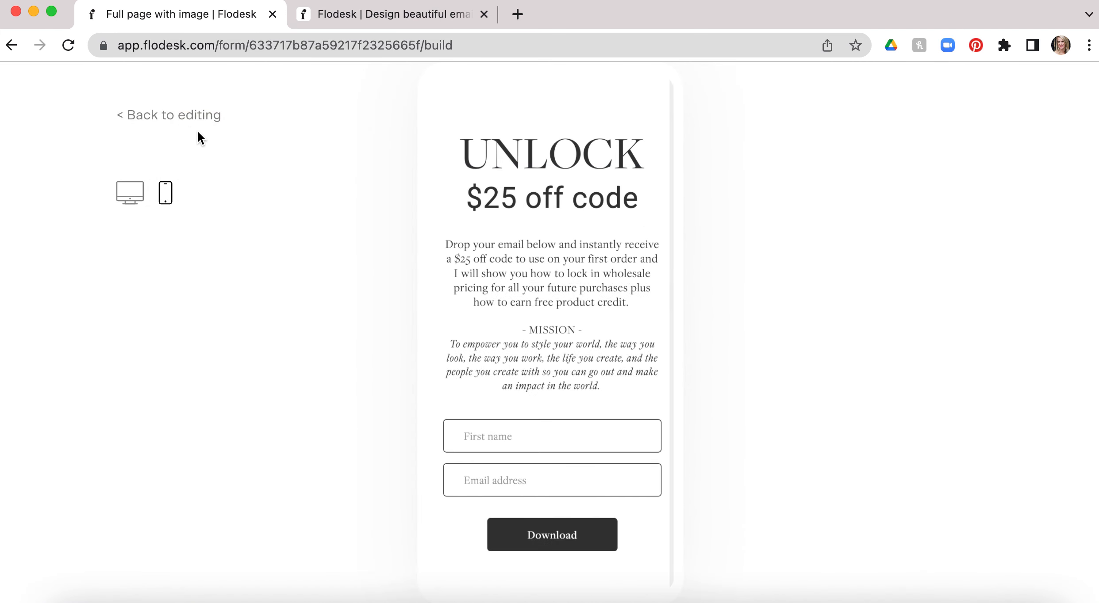
{"action": "left_click", "coordinate": [172, 119]}
{"action": "left_click", "coordinate": [754, 241]}
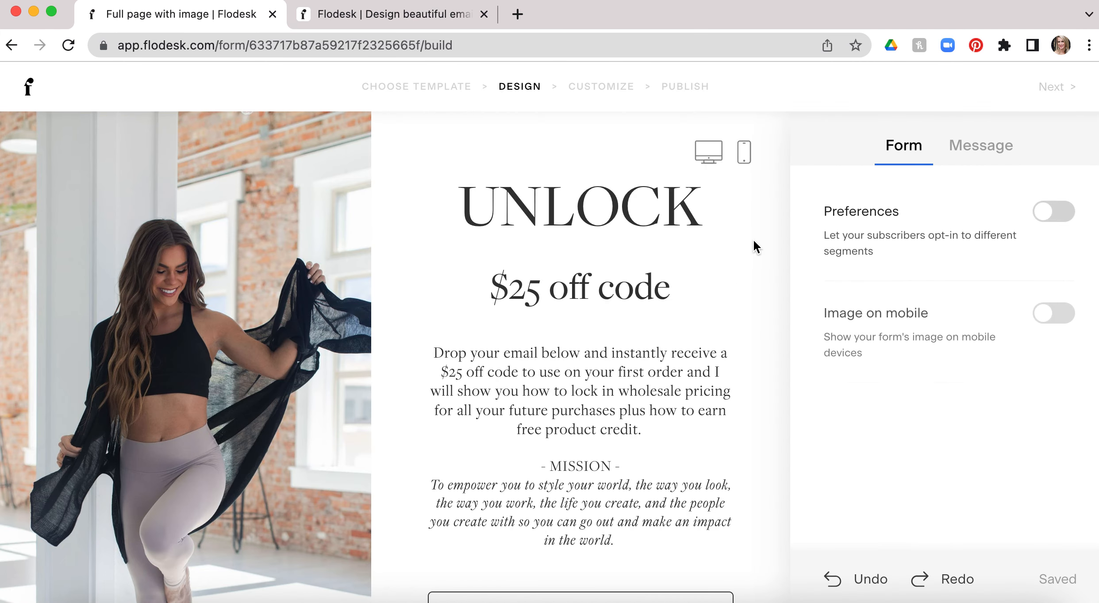
{"action": "left_click", "coordinate": [746, 152]}
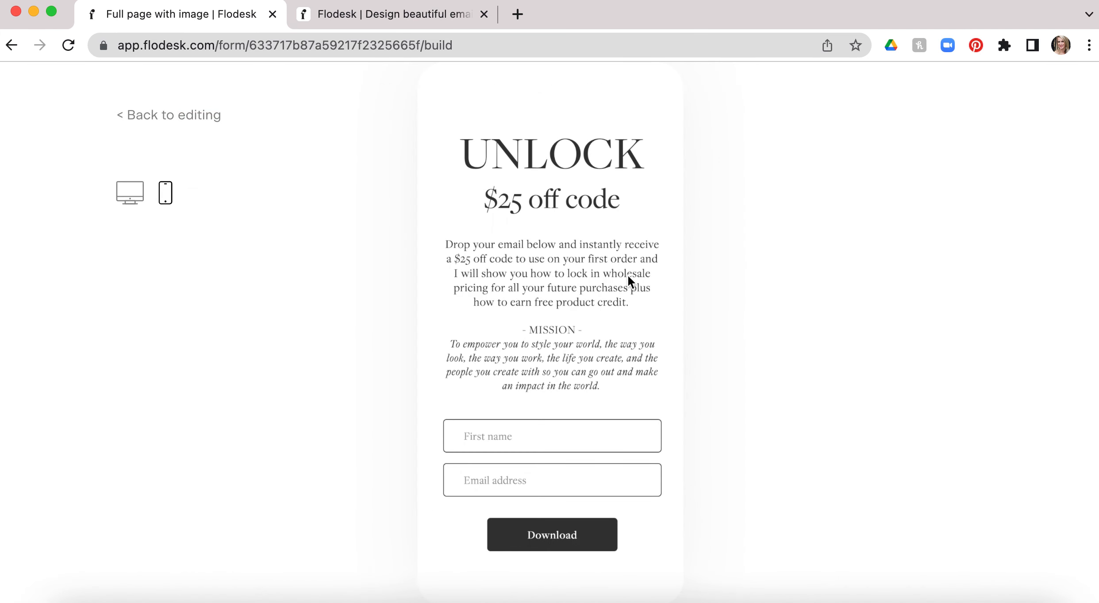
{"action": "left_click", "coordinate": [135, 122]}
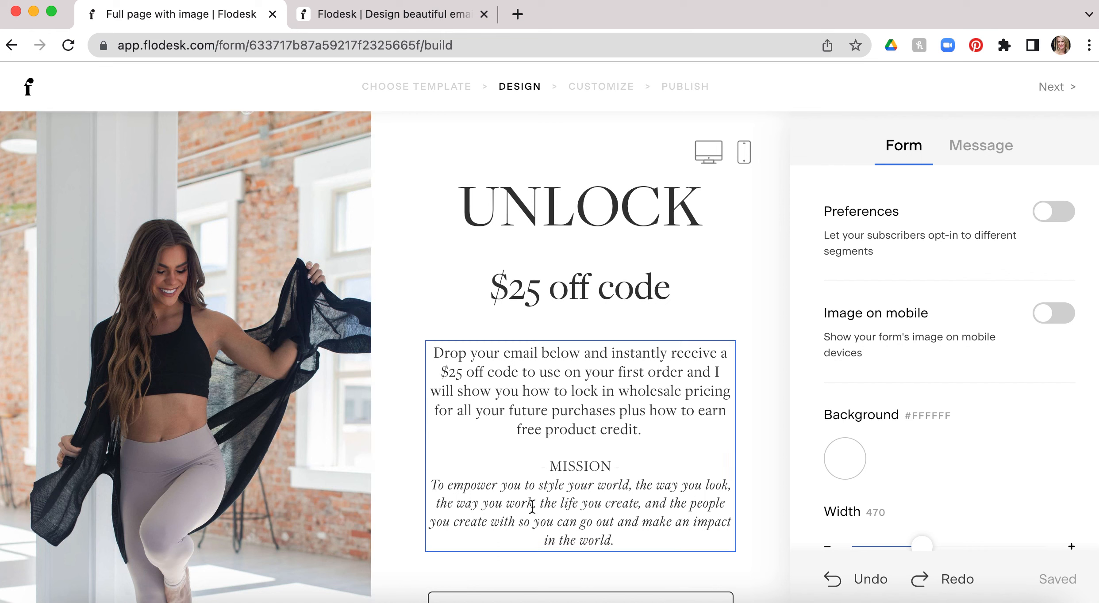
- Make the form's First name field required
{"action": "scroll", "coordinate": [592, 512], "scroll_direction": "down", "scroll_amount": 3}
{"action": "scroll", "coordinate": [592, 512], "scroll_direction": "down", "scroll_amount": 2}
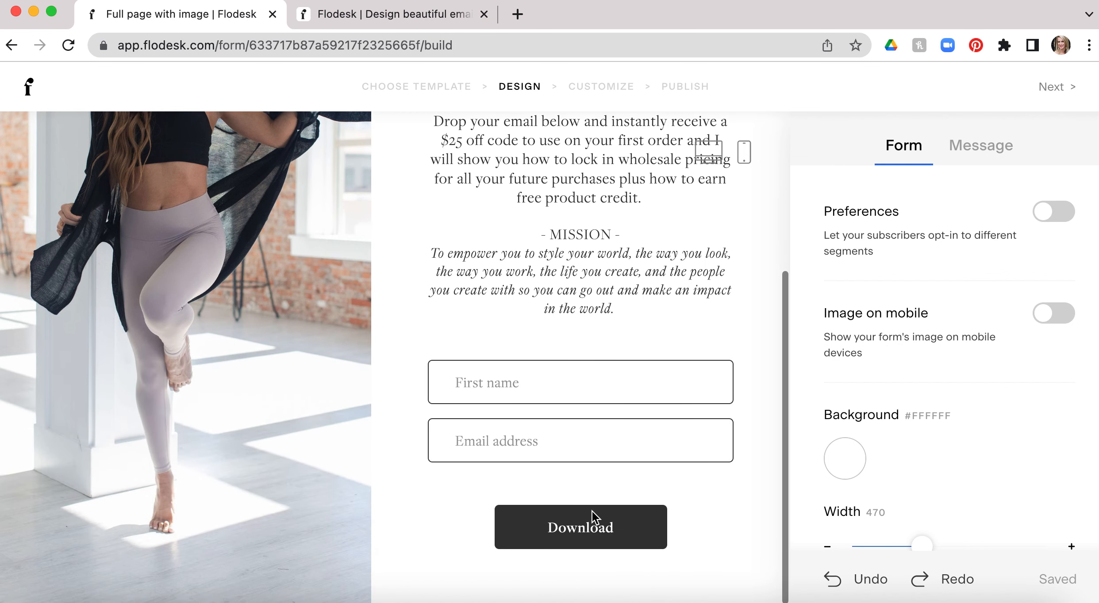
{"action": "left_click", "coordinate": [611, 378]}
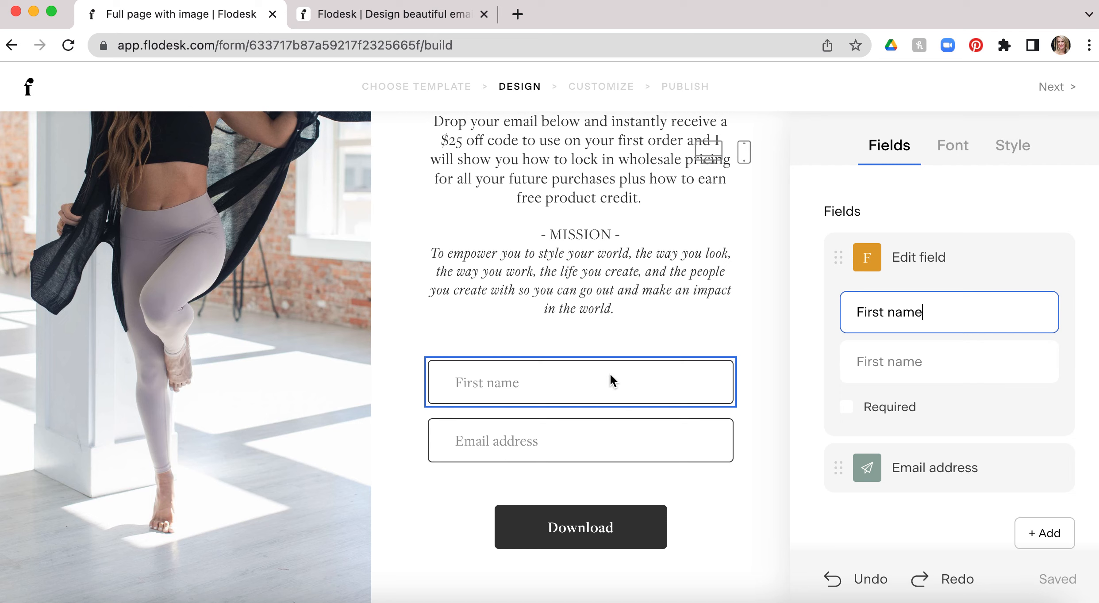
{"action": "mouse_move", "coordinate": [926, 264]}
{"action": "left_click", "coordinate": [846, 407]}
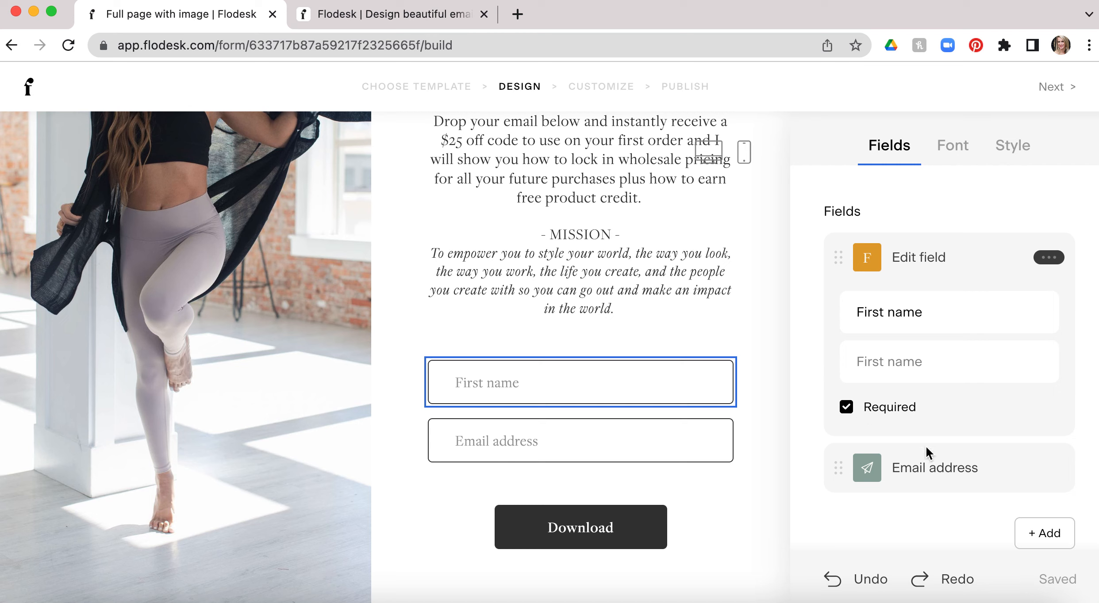
- Add a required Last name field between the First name and Email address fields
{"action": "left_click", "coordinate": [1044, 534]}
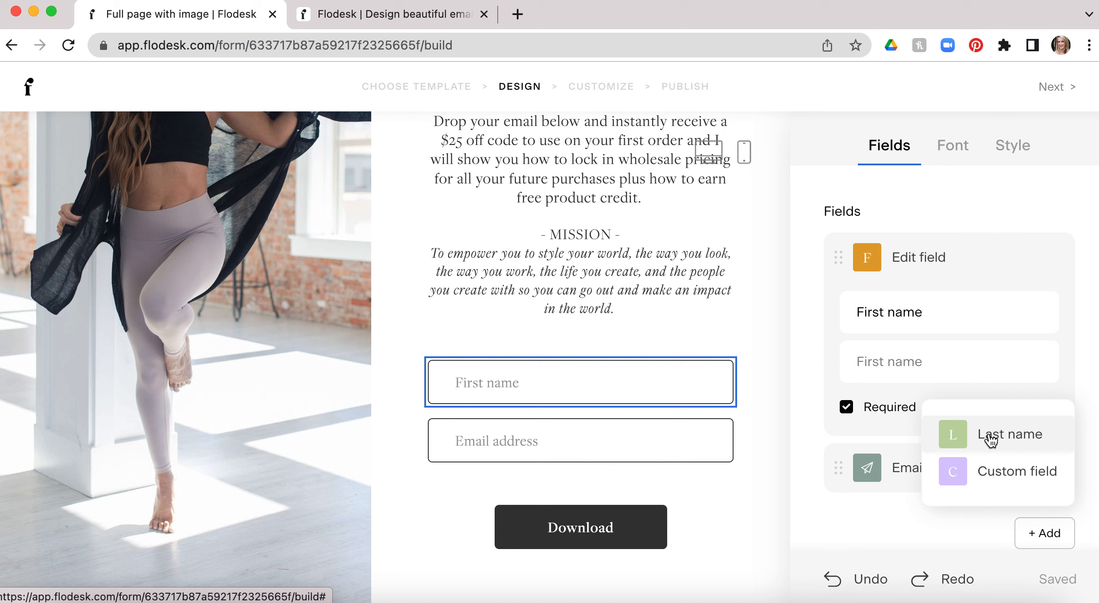
{"action": "left_click", "coordinate": [990, 436]}
{"action": "left_click_drag", "start_coordinate": [837, 371], "coordinate": [833, 292]}
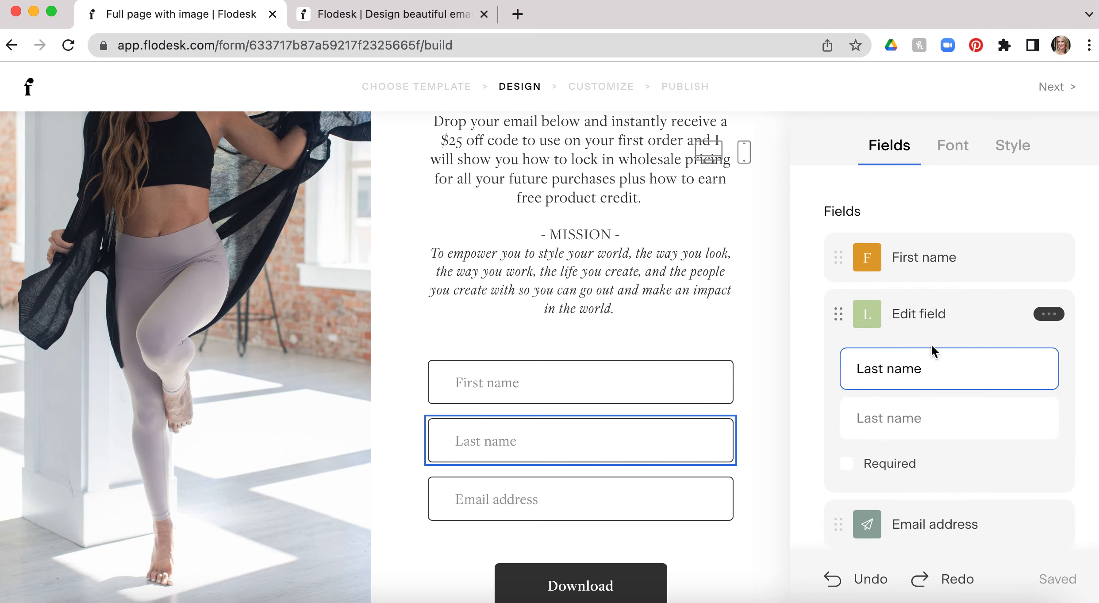
{"action": "left_click", "coordinate": [847, 464]}
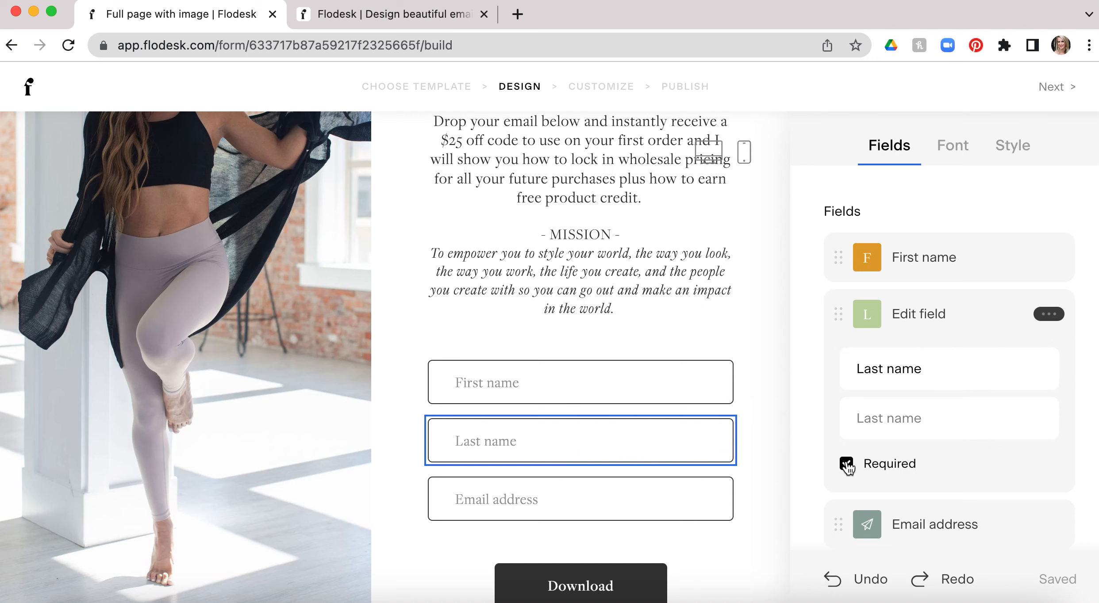
- Review the font, size, color, alignment and spacing options of the First name field
{"action": "scroll", "coordinate": [757, 401], "scroll_direction": "down", "scroll_amount": 2}
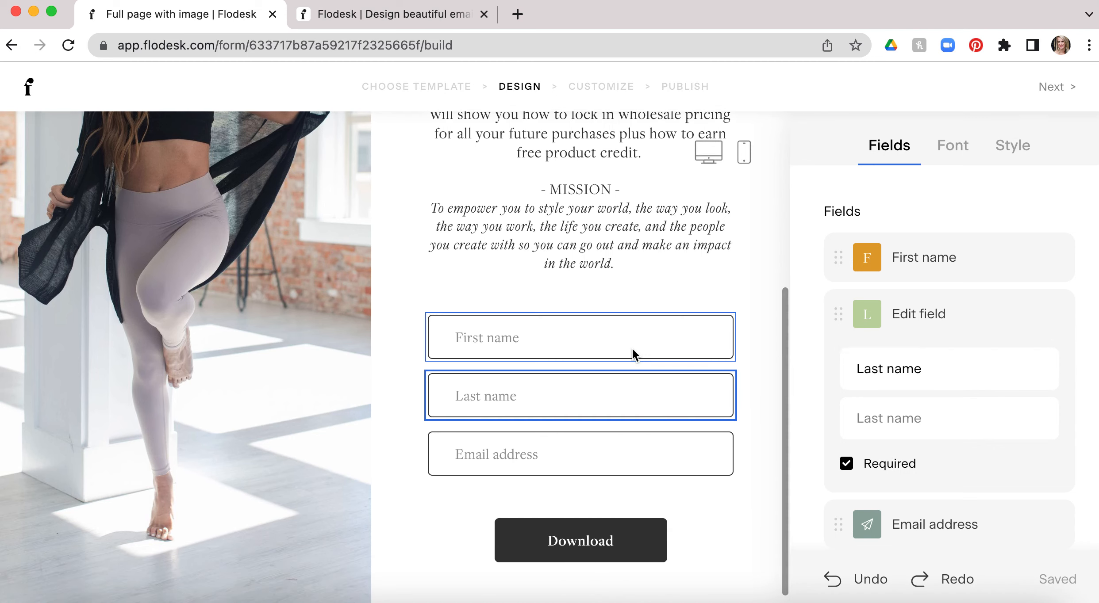
{"action": "left_click", "coordinate": [592, 336]}
{"action": "left_click", "coordinate": [956, 142]}
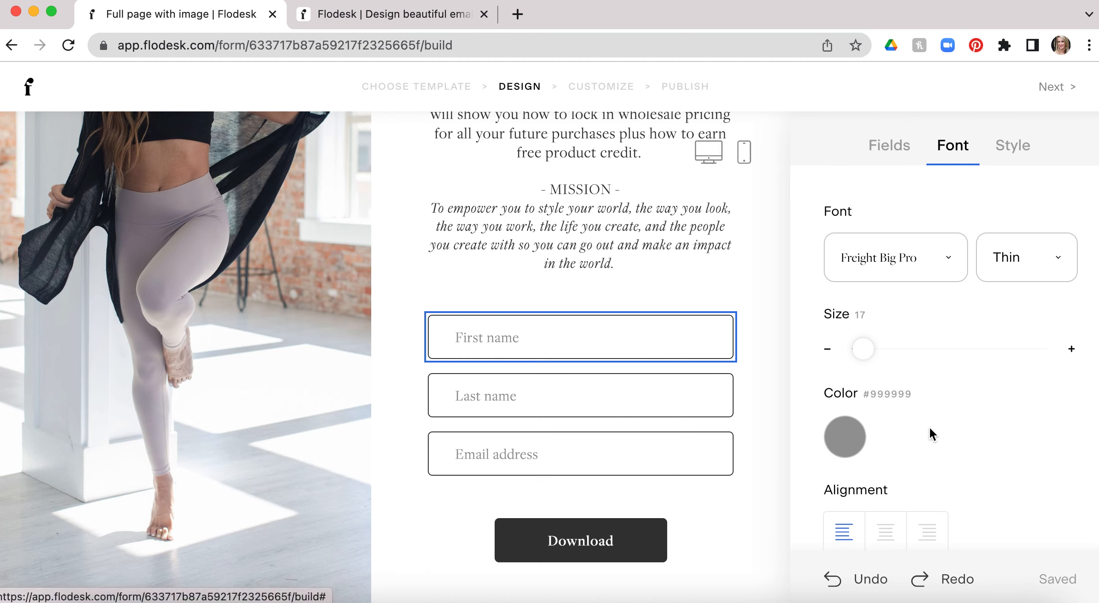
{"action": "scroll", "coordinate": [934, 424], "scroll_direction": "down", "scroll_amount": 5}
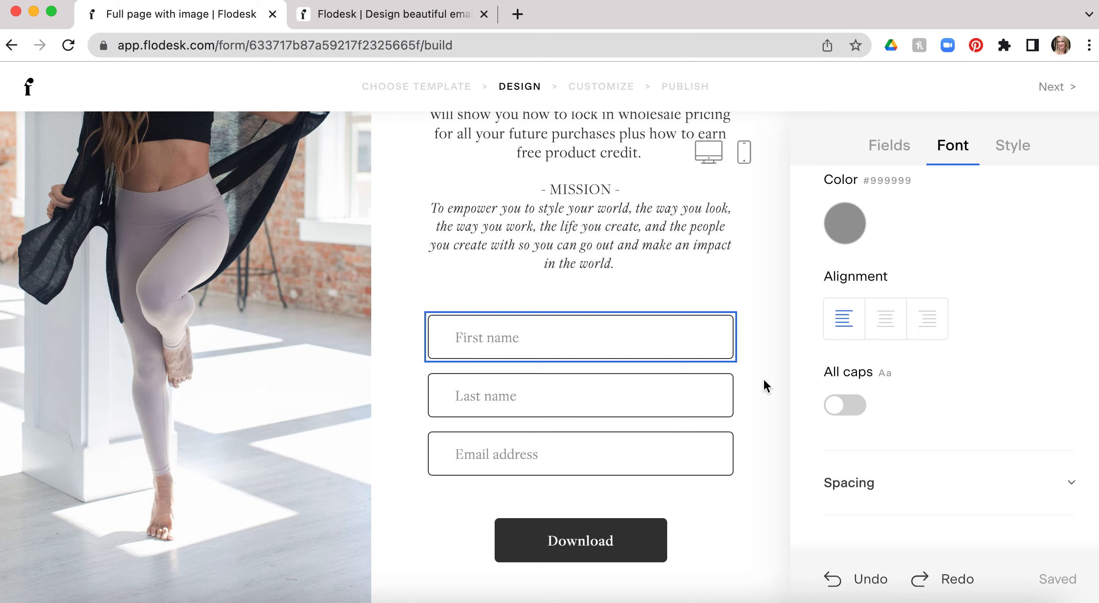
- Give the Download button the outlined style with slightly rounded corners and a #383838 border
{"action": "left_click", "coordinate": [641, 531]}
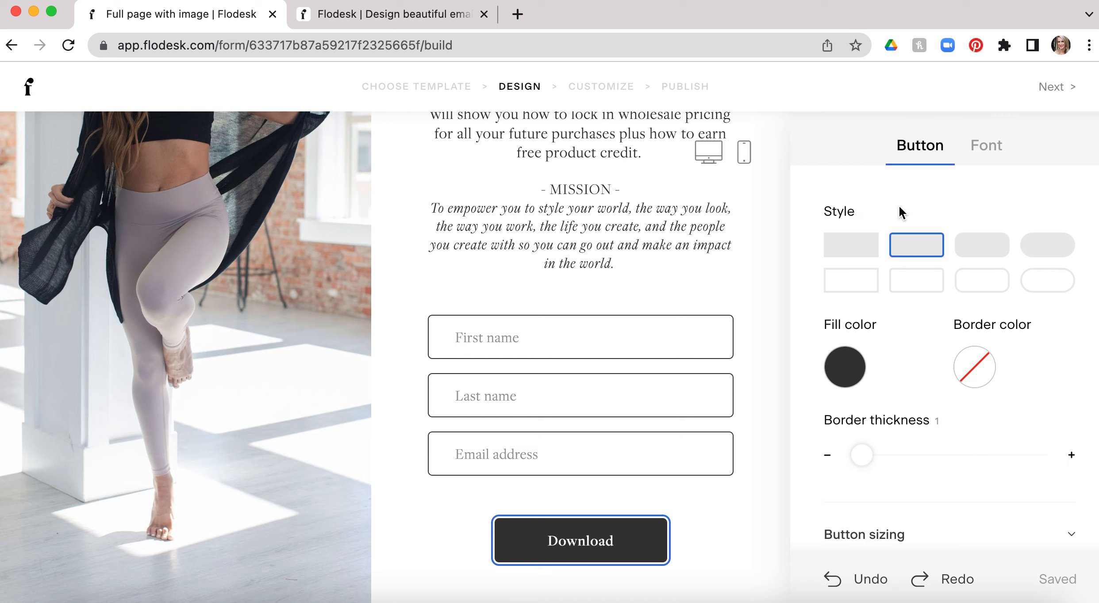
{"action": "left_click", "coordinate": [853, 246]}
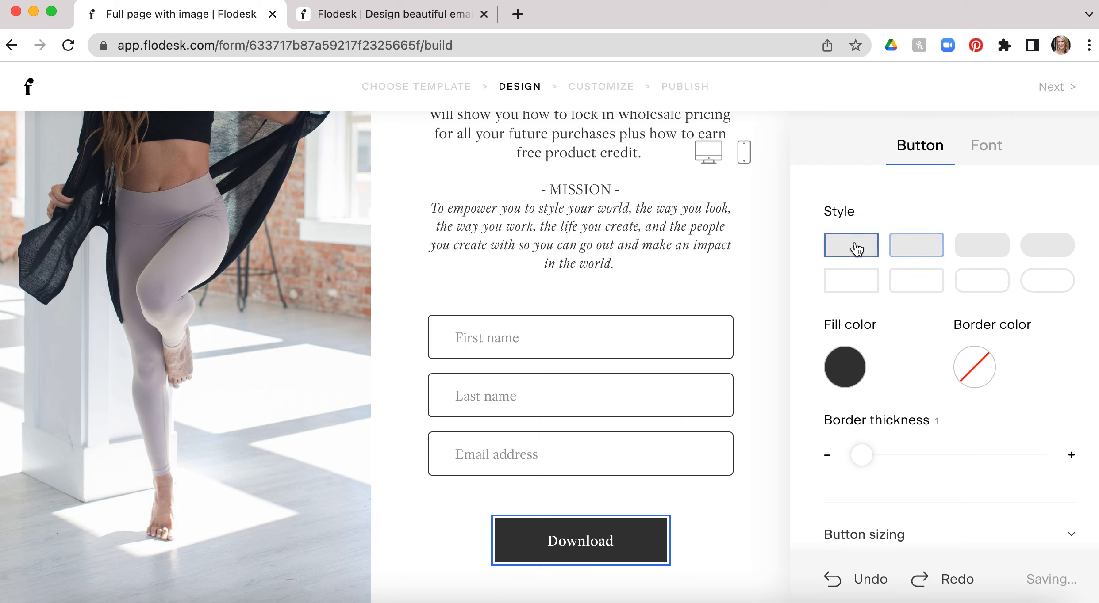
{"action": "left_click", "coordinate": [855, 284]}
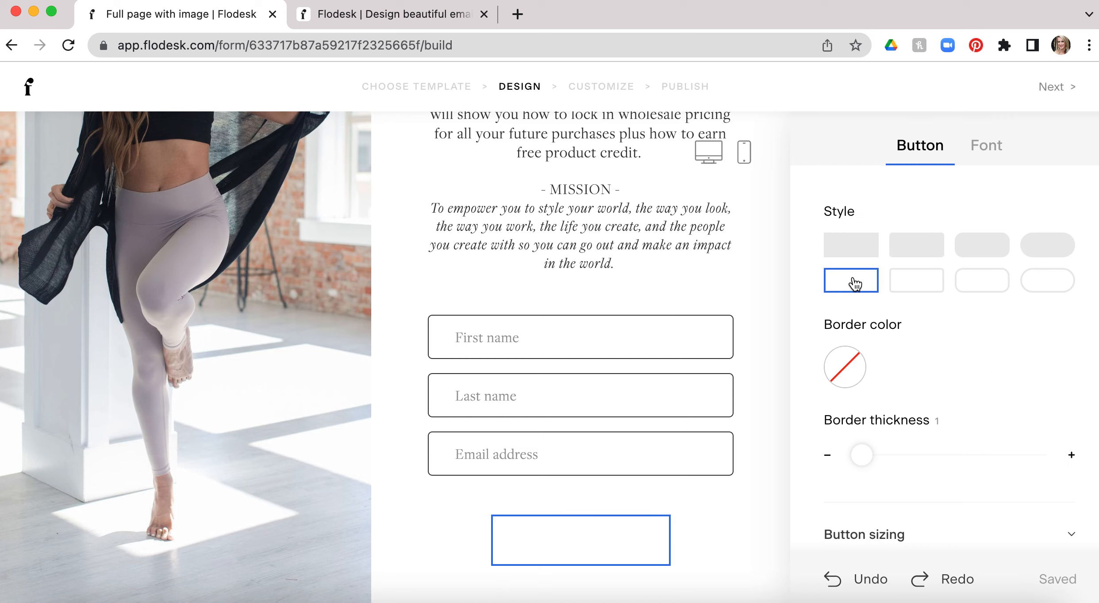
{"action": "left_click", "coordinate": [905, 282]}
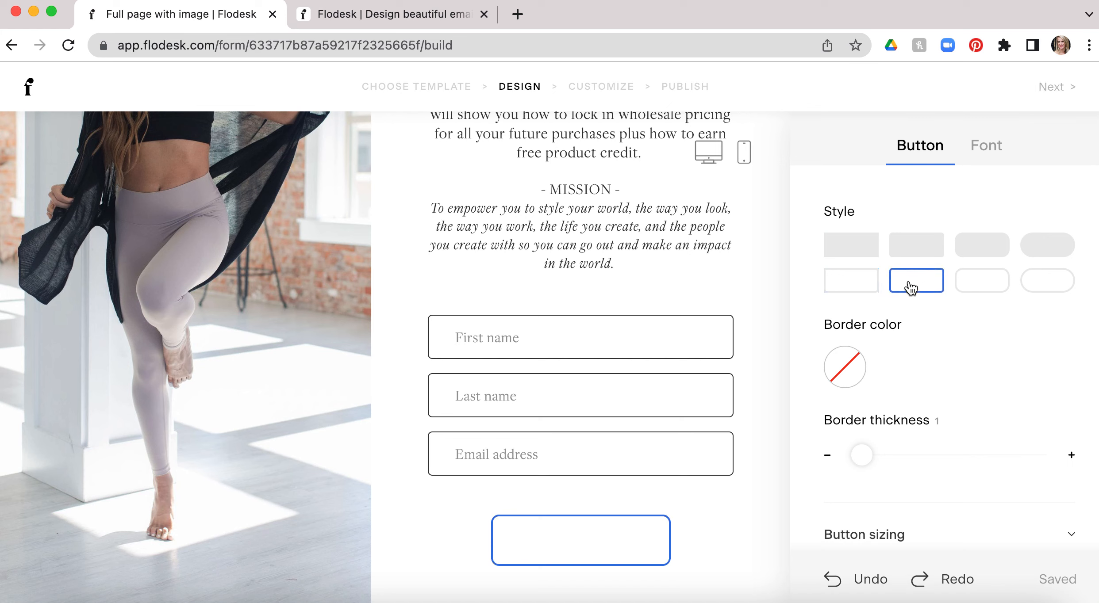
{"action": "left_click", "coordinate": [851, 366]}
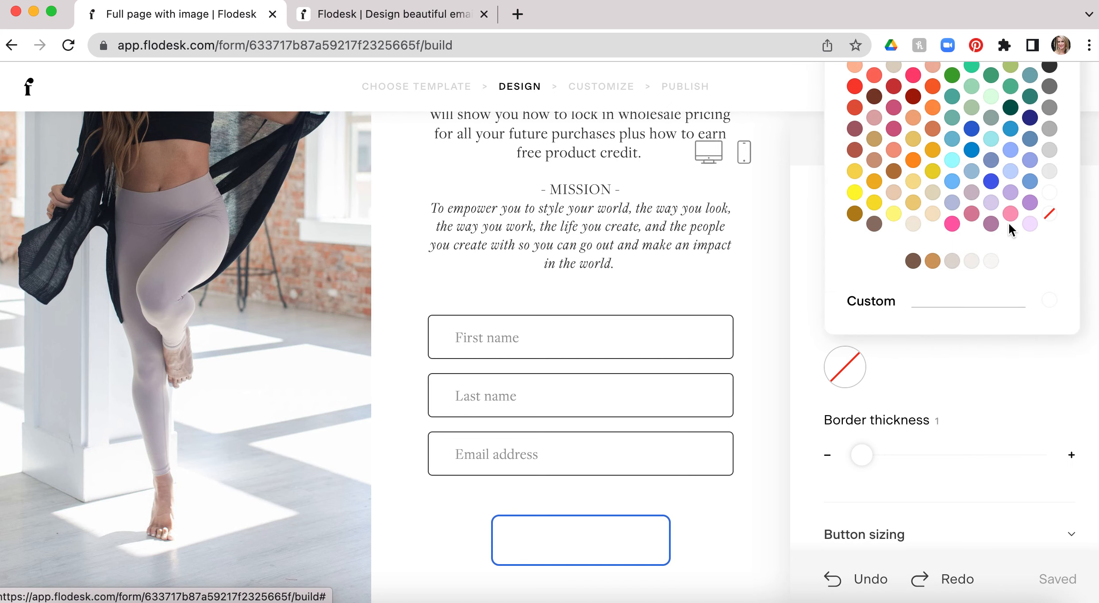
{"action": "left_click", "coordinate": [1051, 67]}
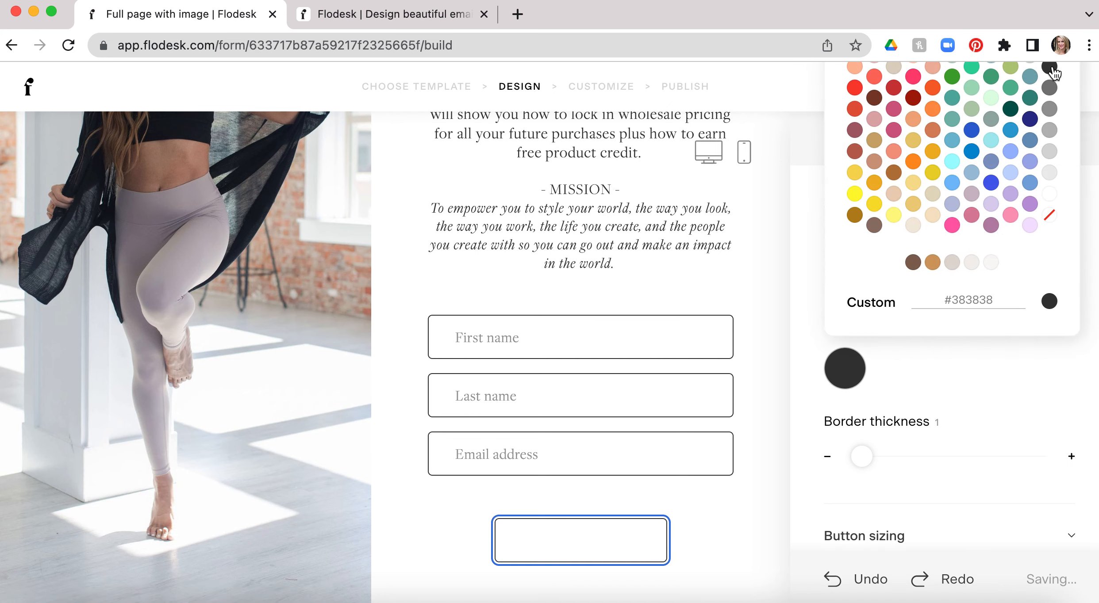
{"action": "left_click", "coordinate": [976, 392]}
- Set the Download button's text color to black, #000000
{"action": "left_click", "coordinate": [988, 146]}
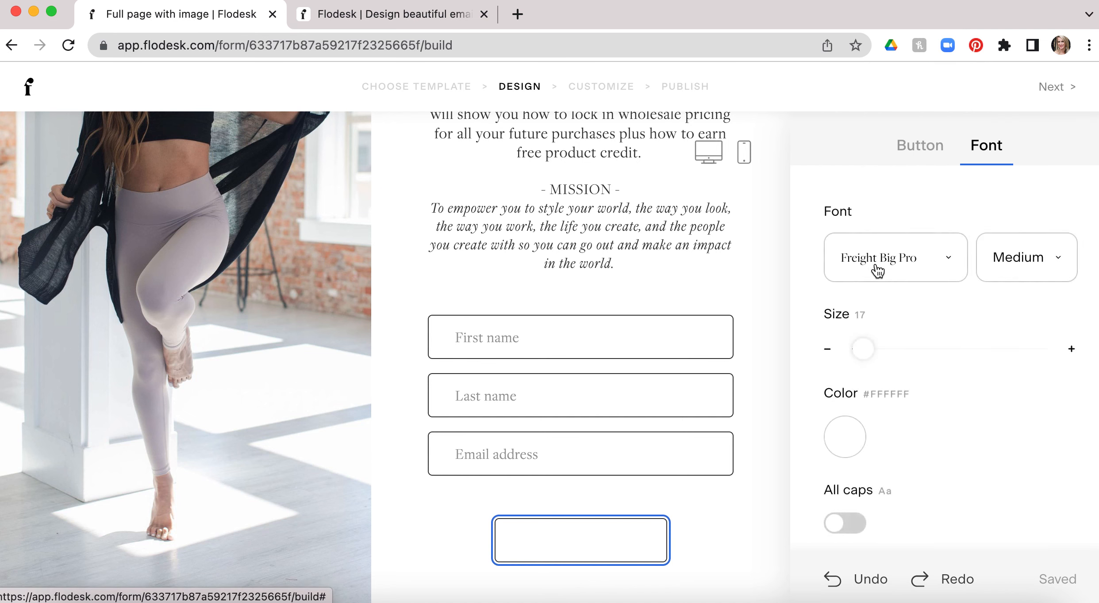
{"action": "left_click", "coordinate": [845, 436]}
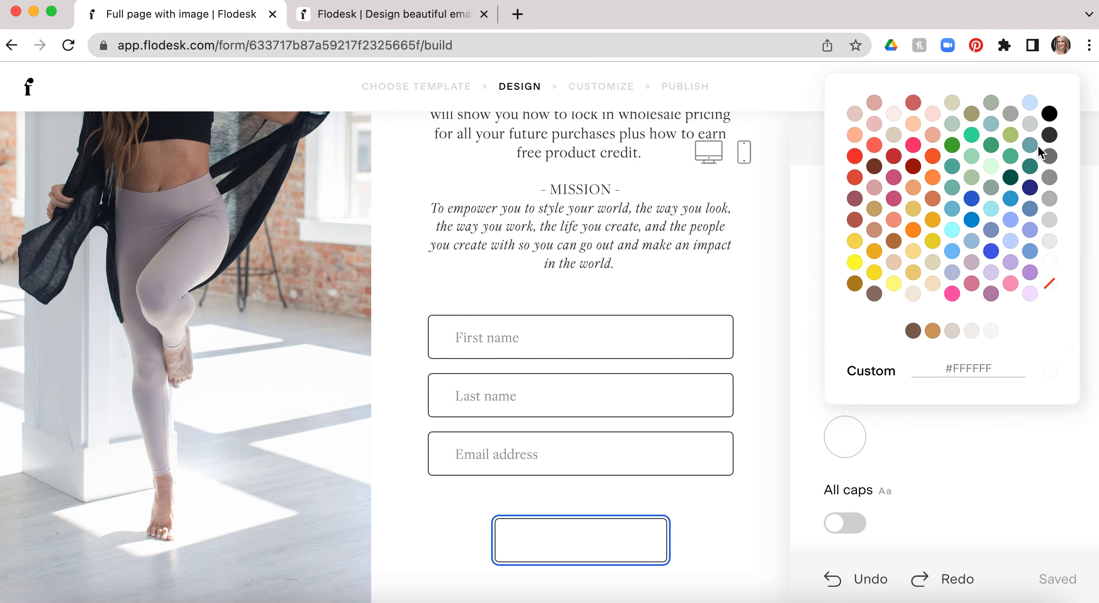
{"action": "left_click", "coordinate": [1050, 114]}
{"action": "left_click", "coordinate": [946, 438]}
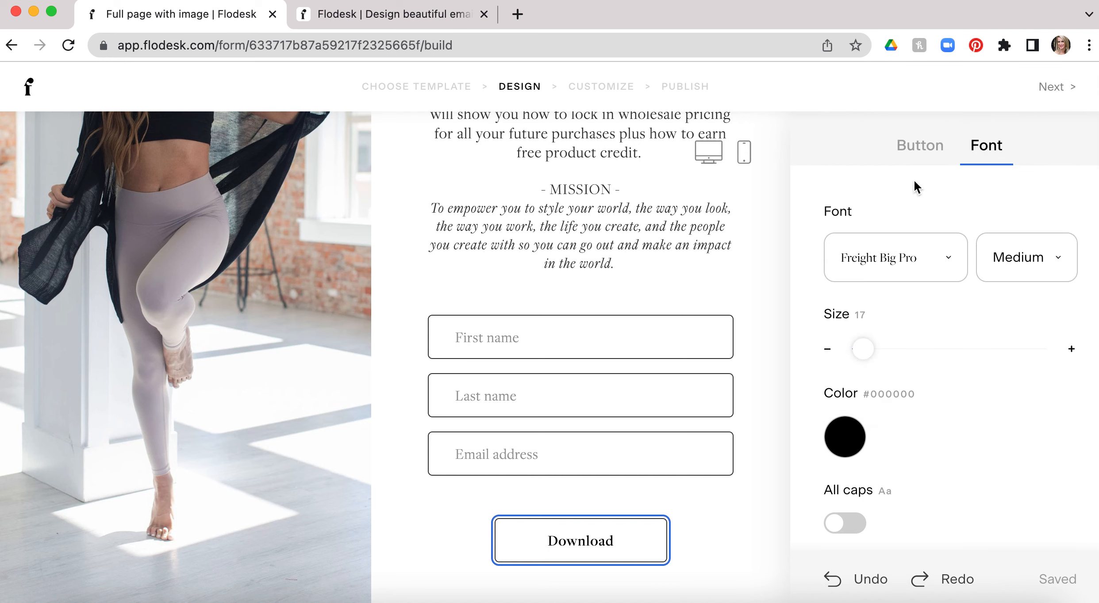
- Give the Download button the filled, fully rounded style and set its text color to white, #FFFFFF
{"action": "left_click", "coordinate": [917, 146]}
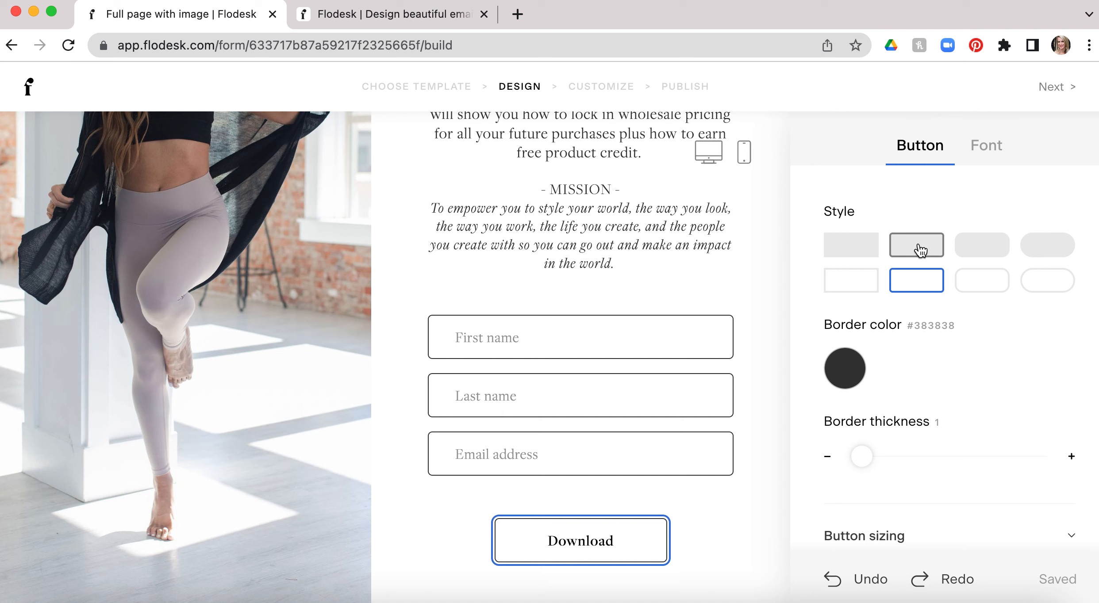
{"action": "left_click", "coordinate": [1034, 251]}
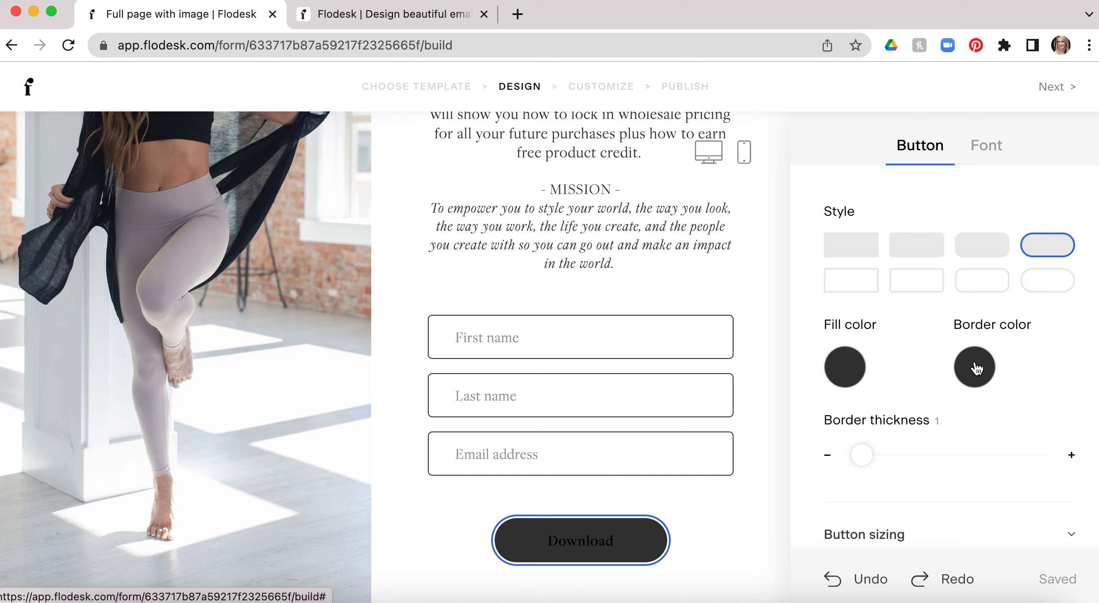
{"action": "left_click", "coordinate": [981, 153]}
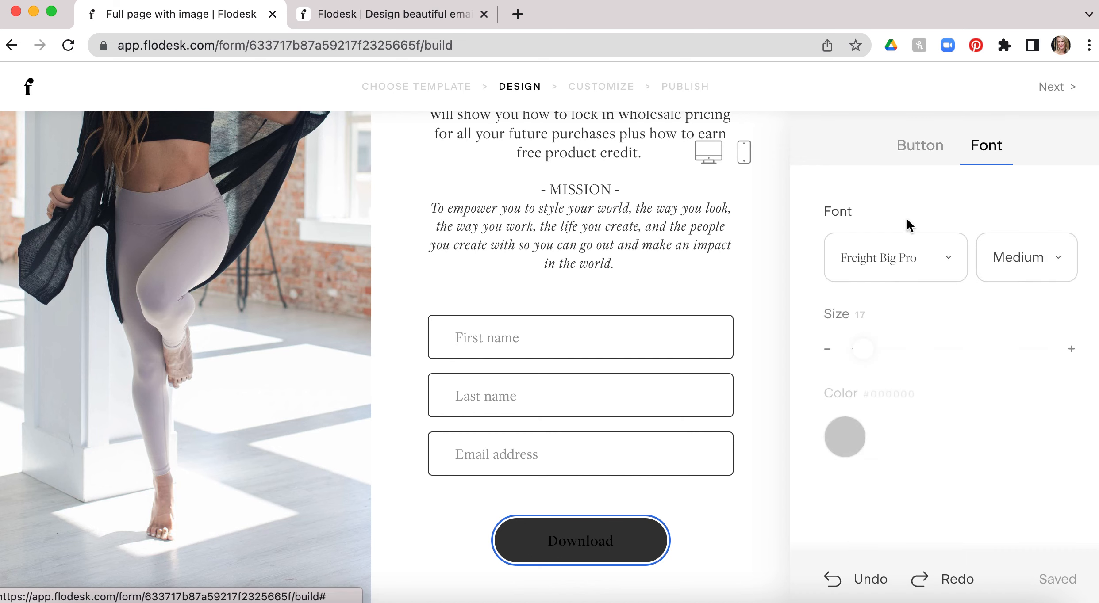
{"action": "left_click", "coordinate": [856, 438]}
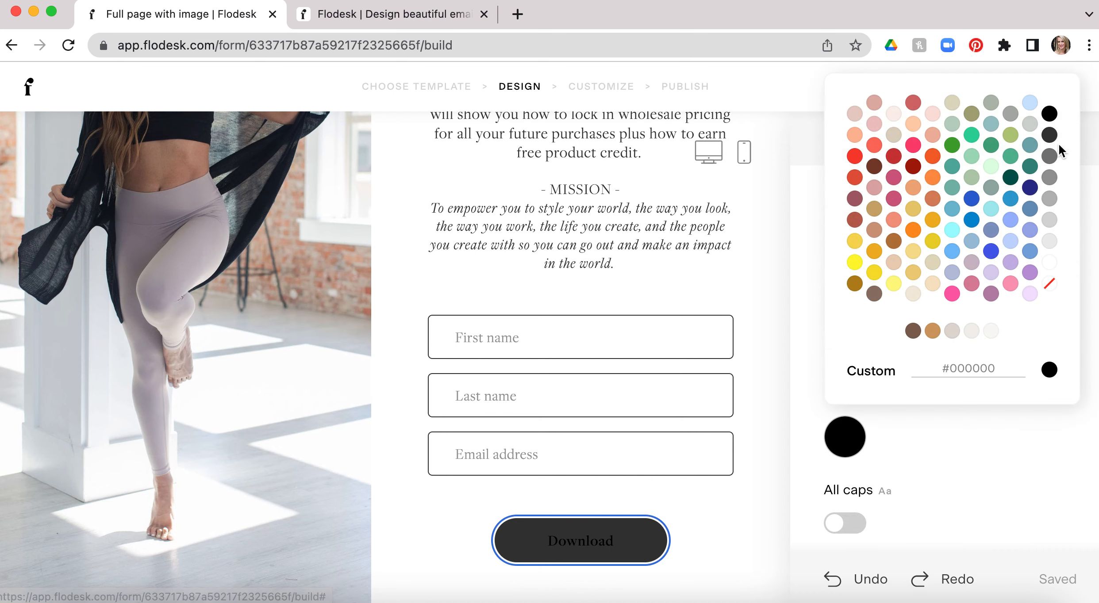
{"action": "left_click", "coordinate": [1049, 263]}
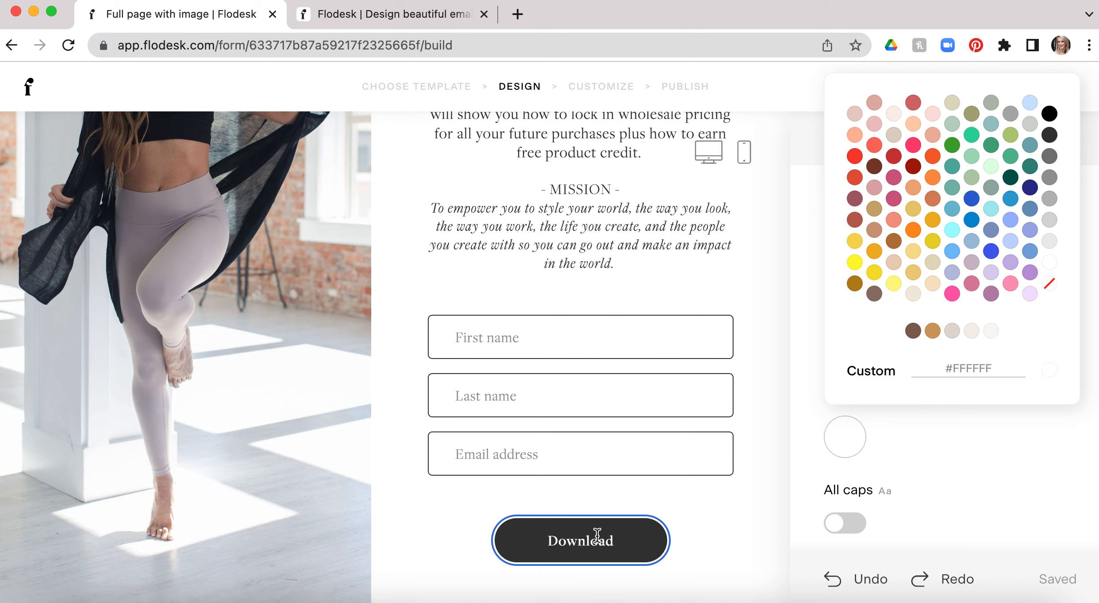
{"action": "left_click", "coordinate": [952, 452]}
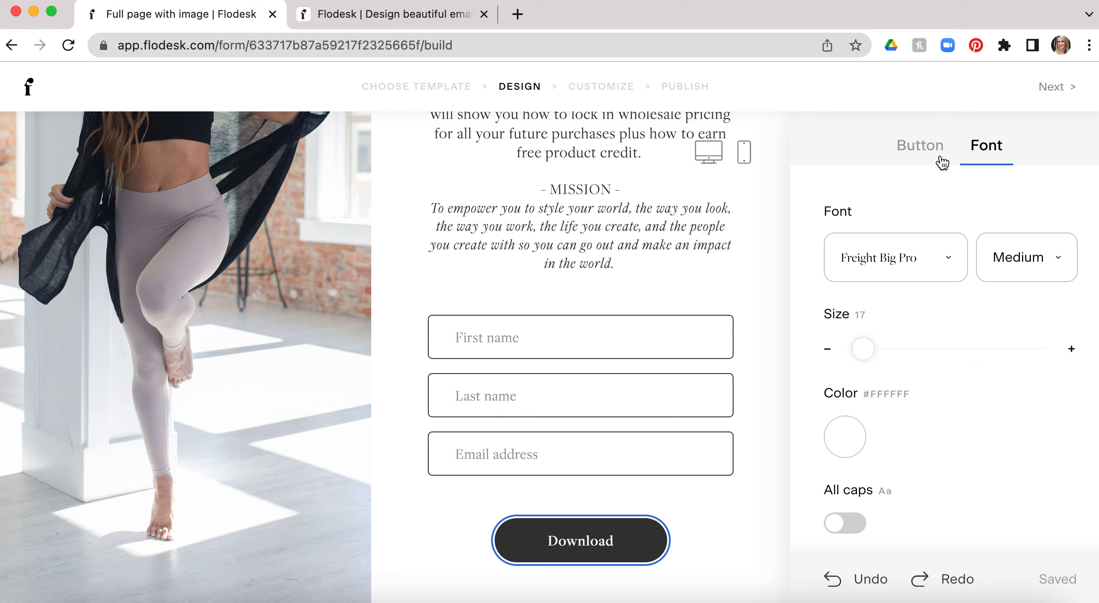
- Proceed to customizing the form, keeping double opt-in set to No and subscriber notifications set to Notify me
{"action": "scroll", "coordinate": [940, 235], "scroll_direction": "down", "scroll_amount": 1}
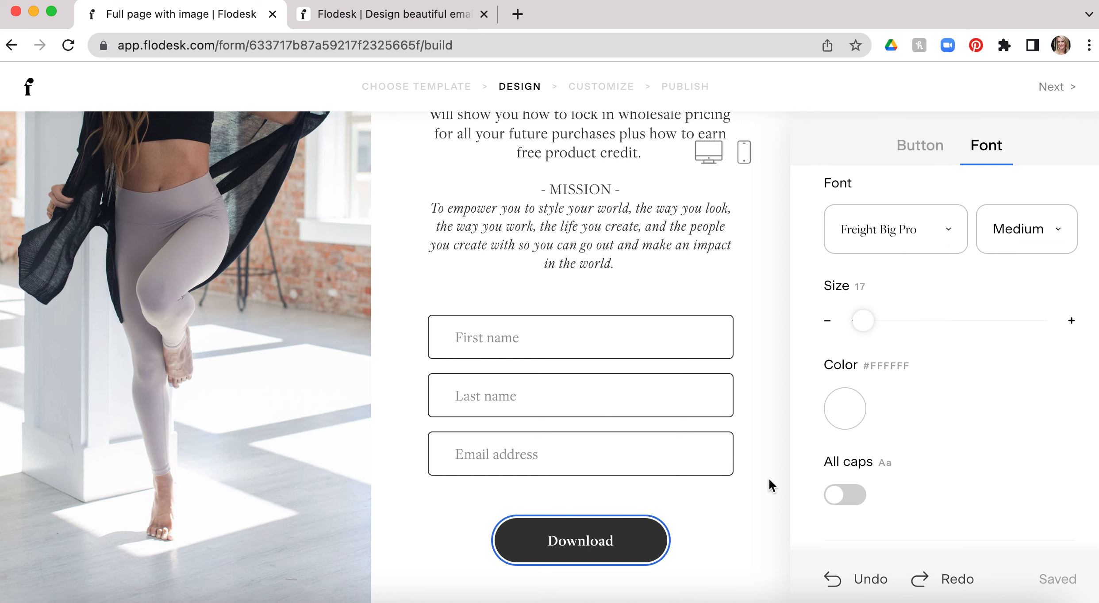
{"action": "scroll", "coordinate": [768, 478], "scroll_direction": "up", "scroll_amount": 6}
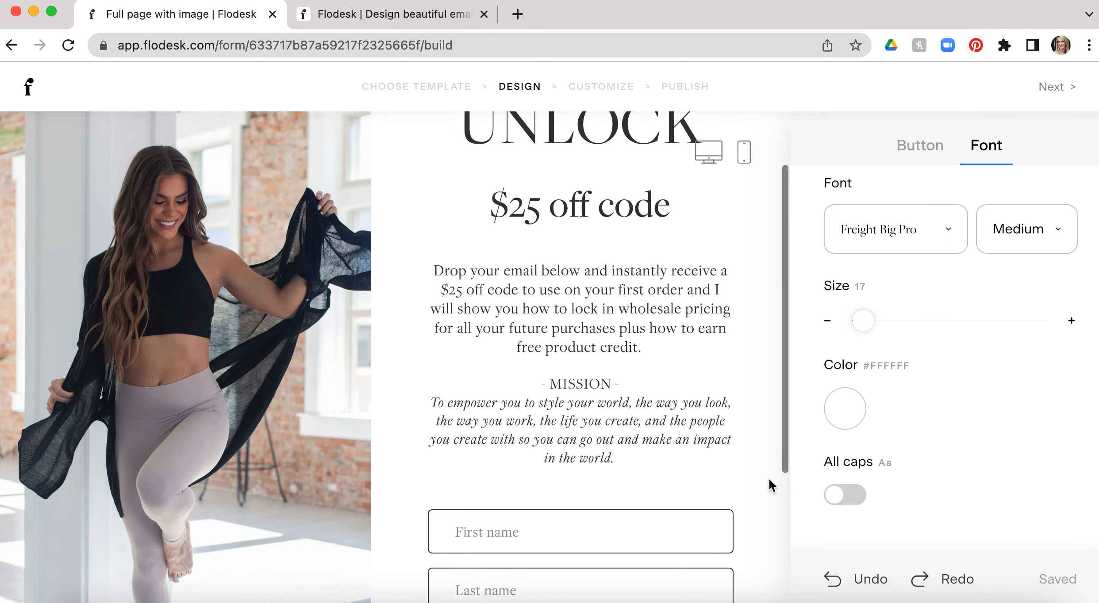
{"action": "scroll", "coordinate": [768, 478], "scroll_direction": "up", "scroll_amount": 2}
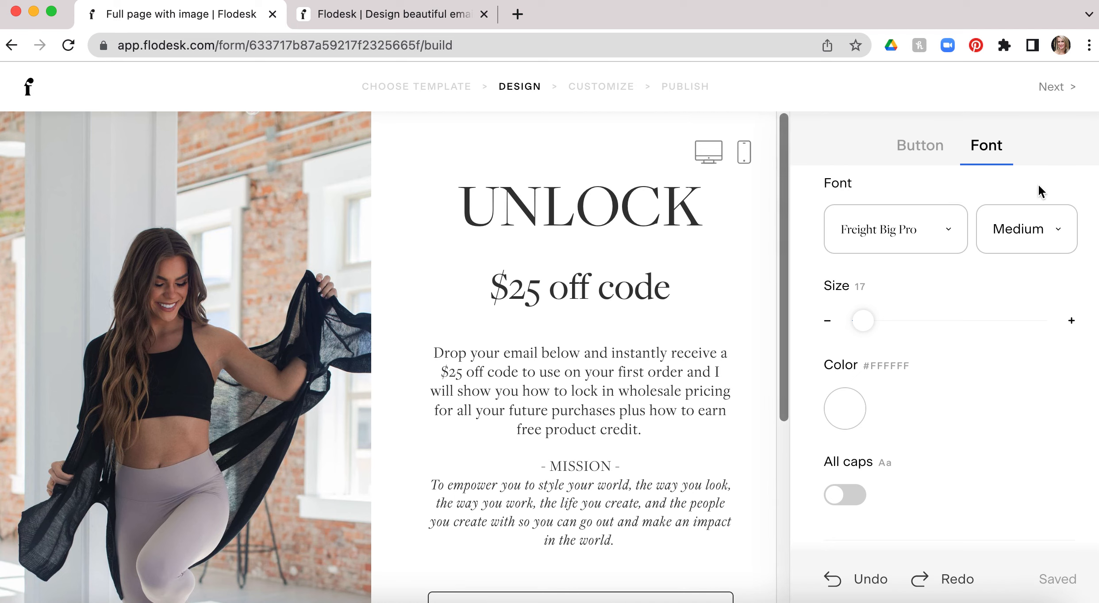
{"action": "left_click", "coordinate": [1055, 94]}
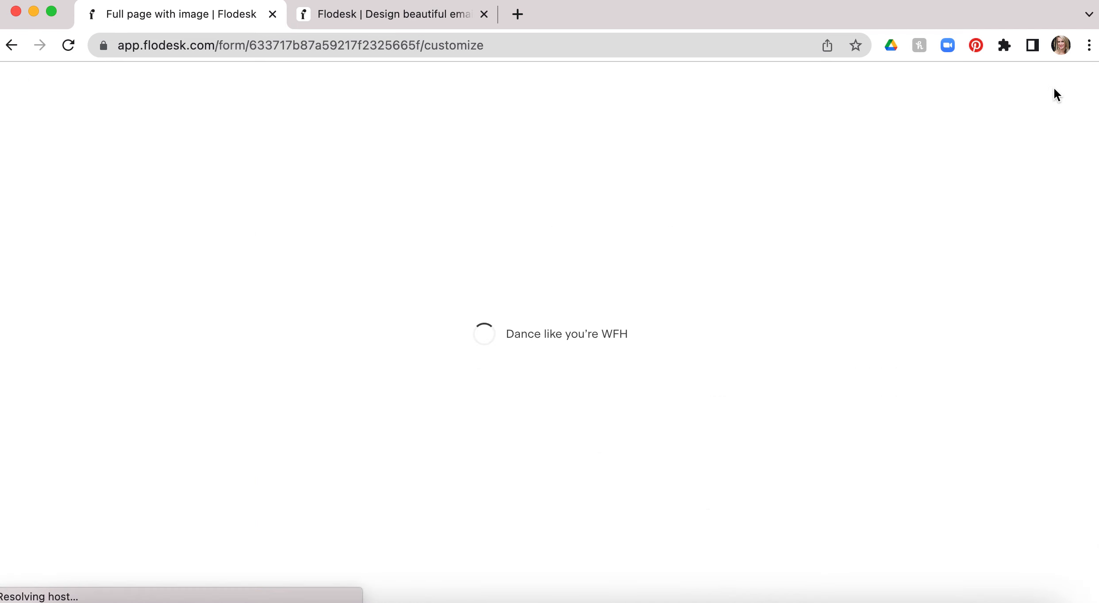
{"action": "scroll", "coordinate": [943, 340], "scroll_direction": "down", "scroll_amount": 3}
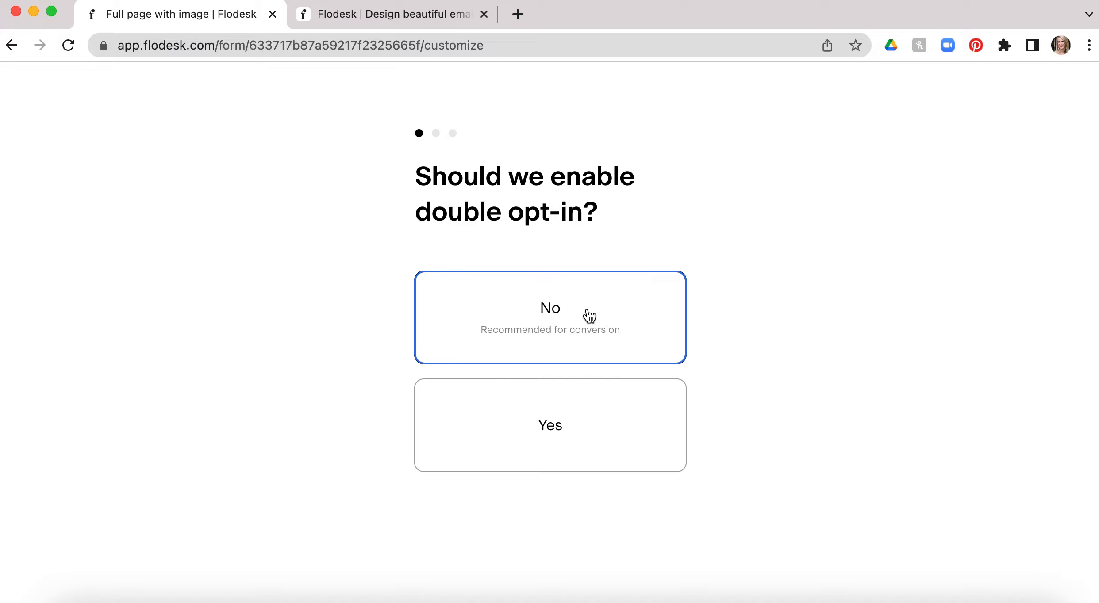
{"action": "left_click", "coordinate": [1020, 124]}
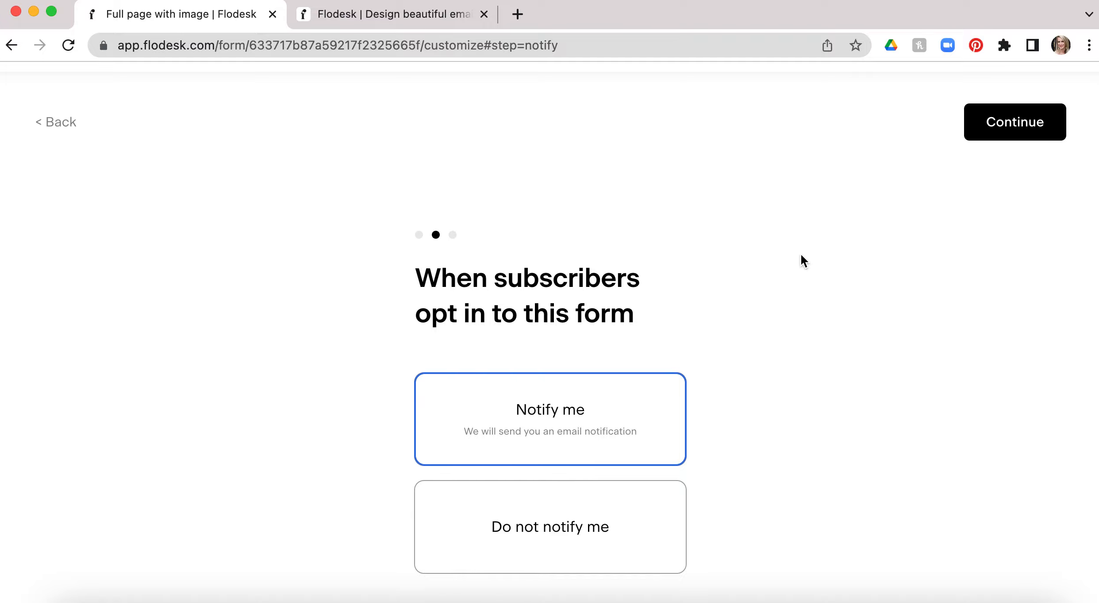
{"action": "scroll", "coordinate": [745, 301], "scroll_direction": "down", "scroll_amount": 1}
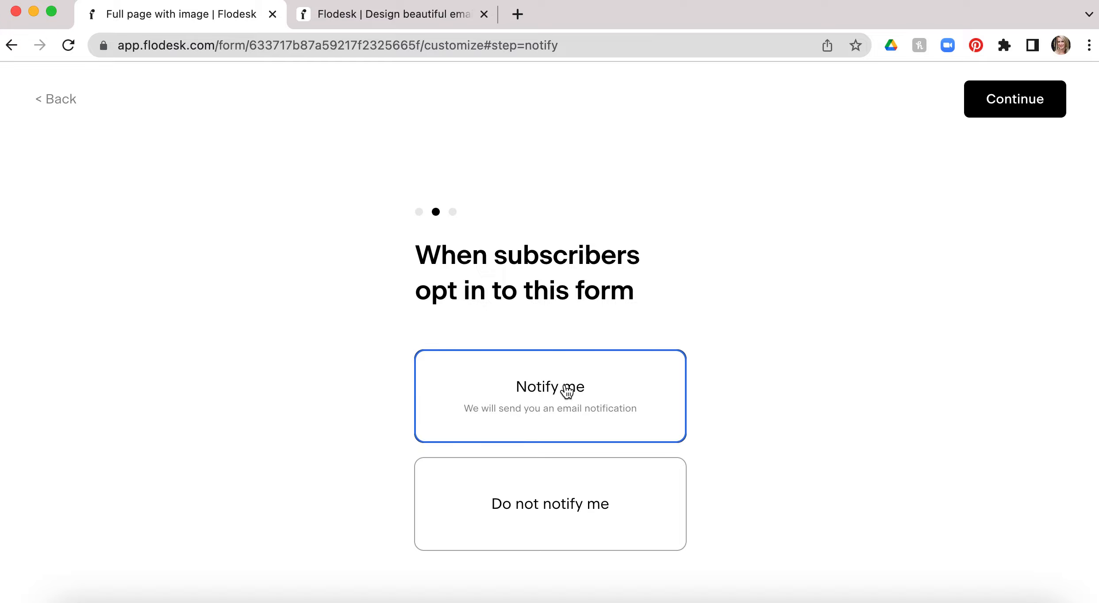
{"action": "left_click", "coordinate": [1005, 99]}
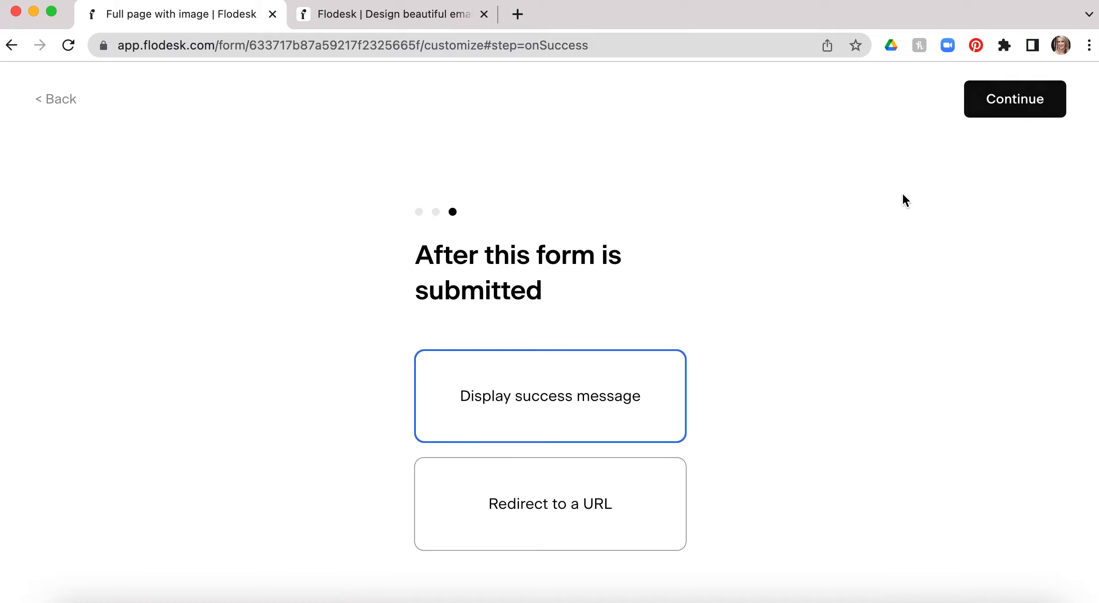
- Continue to publishing with Display success message selected, and return to the customization question about what happens after the form is submitted
{"action": "left_click", "coordinate": [1014, 110]}
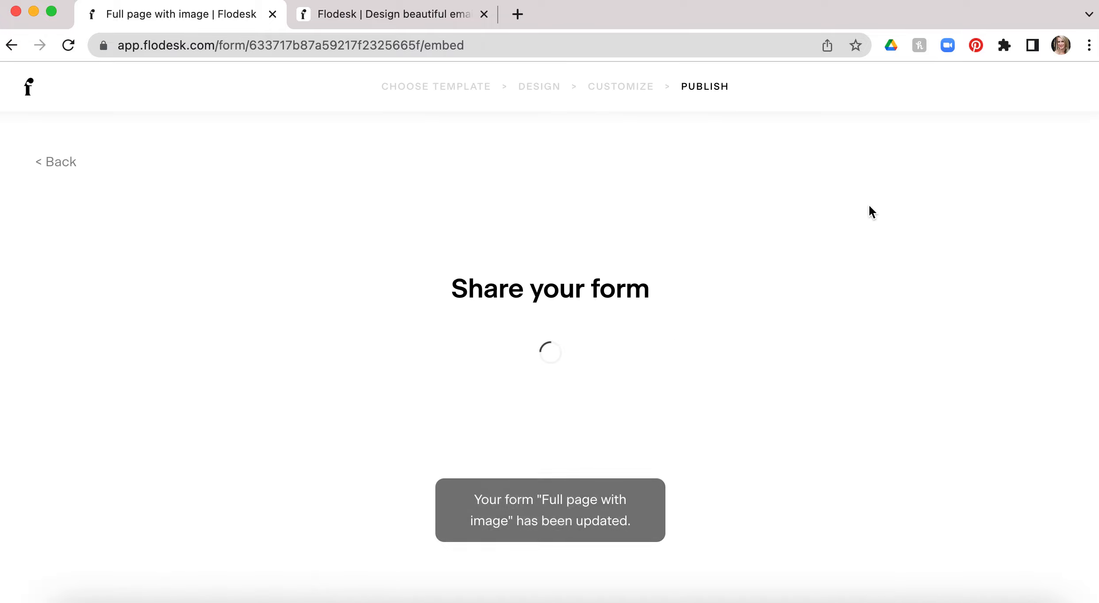
{"action": "scroll", "coordinate": [873, 190], "scroll_direction": "down", "scroll_amount": 1}
{"action": "scroll", "coordinate": [873, 191], "scroll_direction": "up", "scroll_amount": 1}
{"action": "scroll", "coordinate": [874, 190], "scroll_direction": "down", "scroll_amount": 1}
{"action": "scroll", "coordinate": [874, 190], "scroll_direction": "up", "scroll_amount": 1}
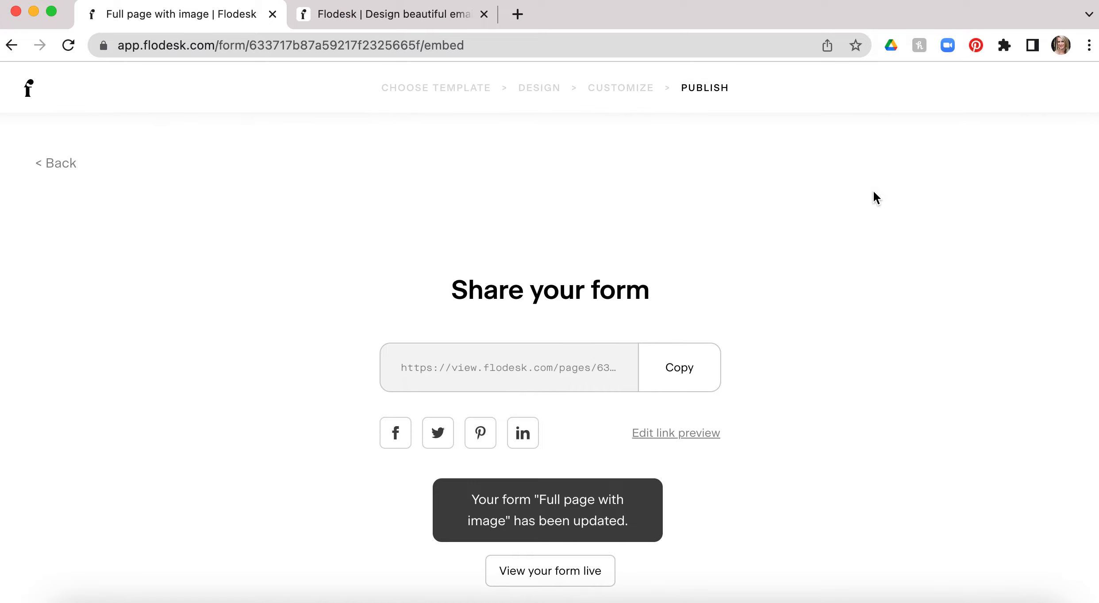
{"action": "left_click", "coordinate": [622, 88]}
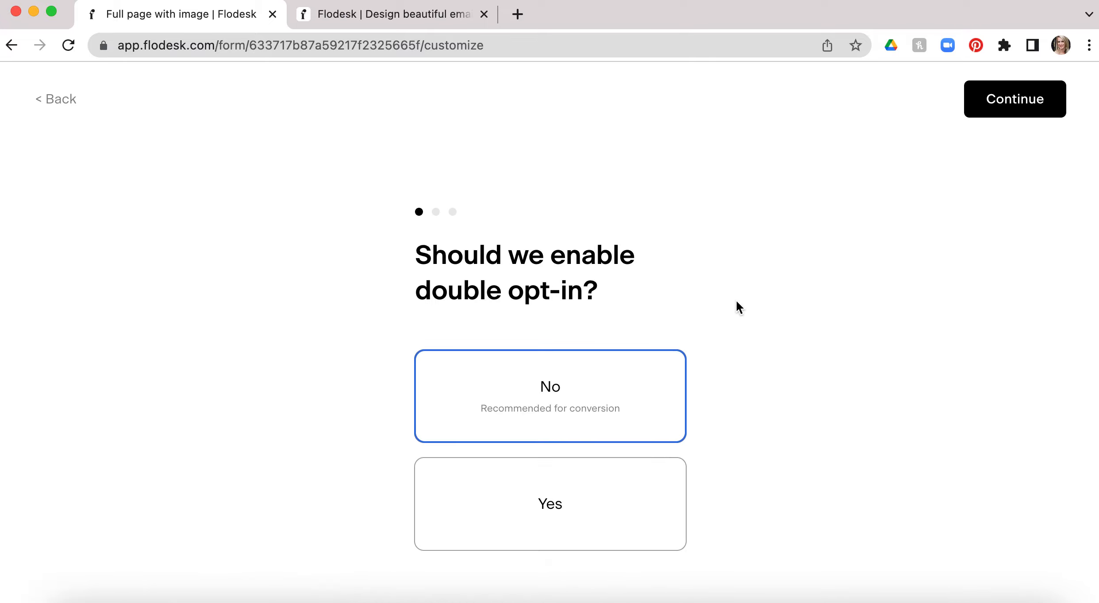
{"action": "scroll", "coordinate": [737, 301], "scroll_direction": "down", "scroll_amount": 2}
{"action": "scroll", "coordinate": [736, 301], "scroll_direction": "up", "scroll_amount": 2}
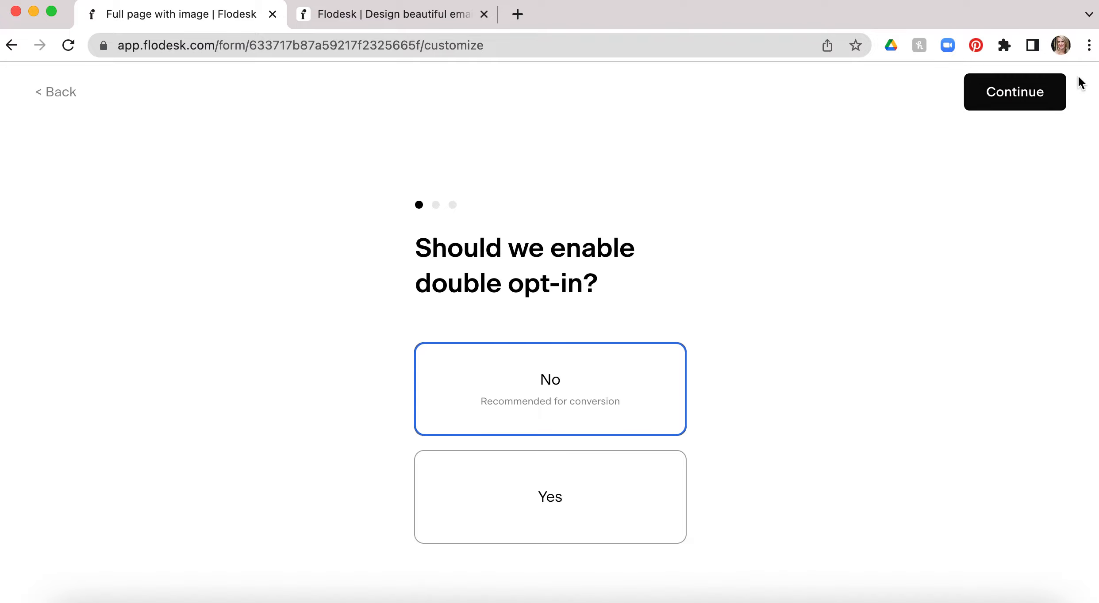
{"action": "left_click", "coordinate": [1020, 107]}
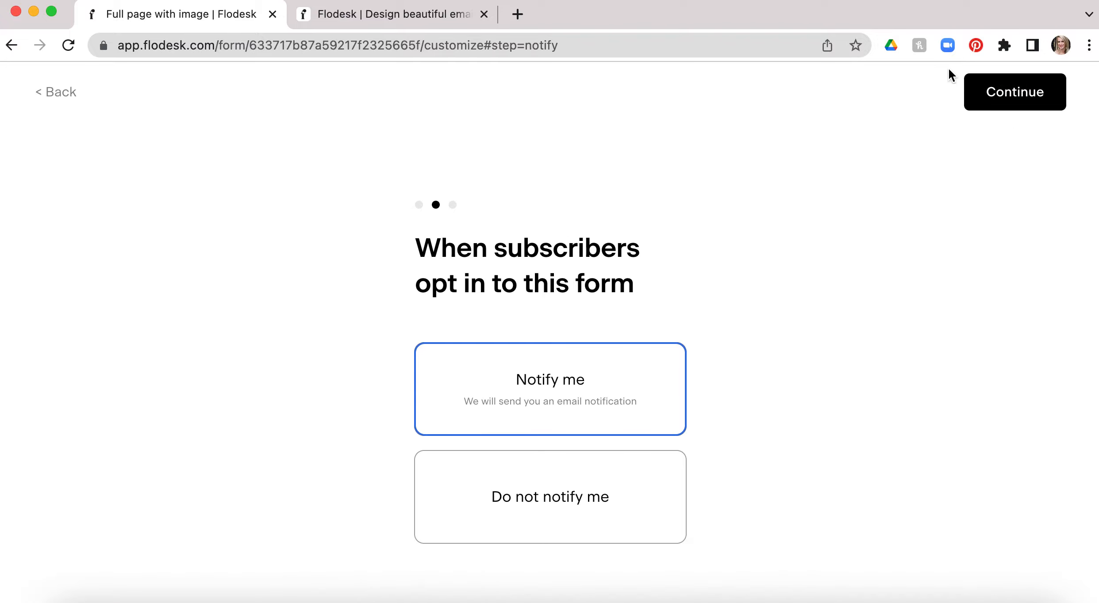
{"action": "left_click", "coordinate": [1005, 101]}
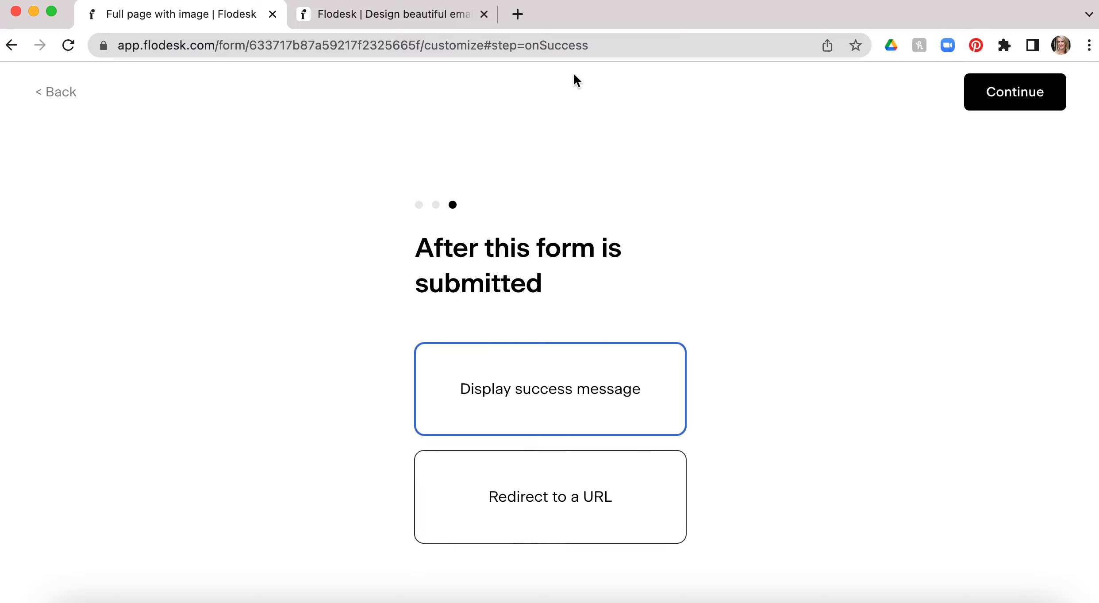
- Open Google Drive in a new browser tab and go to SAVVI > SAVVI Opt Ins > SAVVI Coupon Code > General- Not customized
{"action": "left_click", "coordinate": [518, 15]}
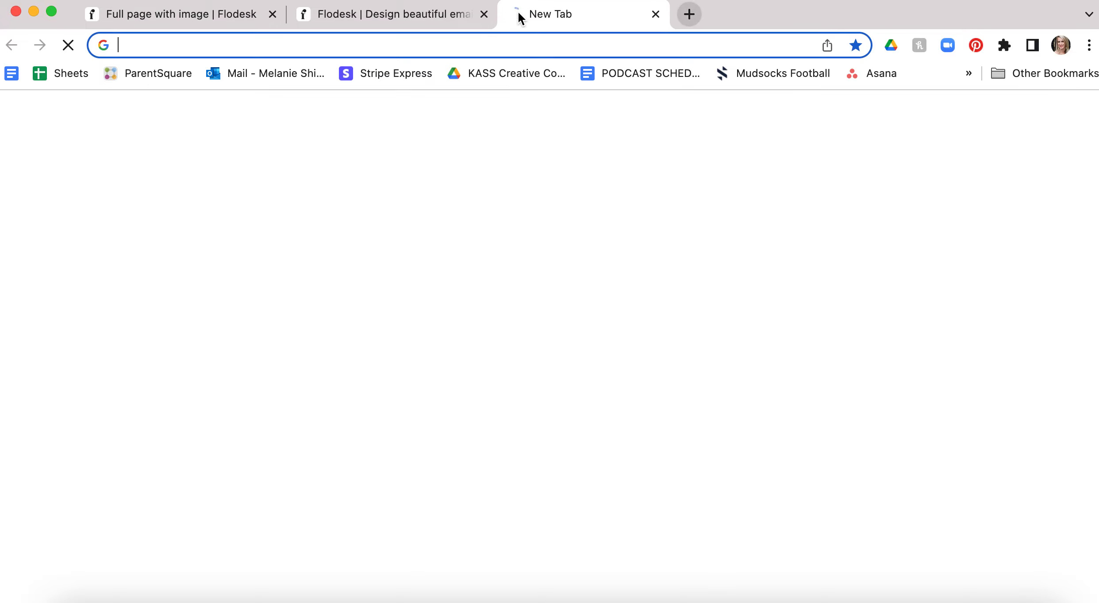
{"action": "left_click", "coordinate": [496, 74]}
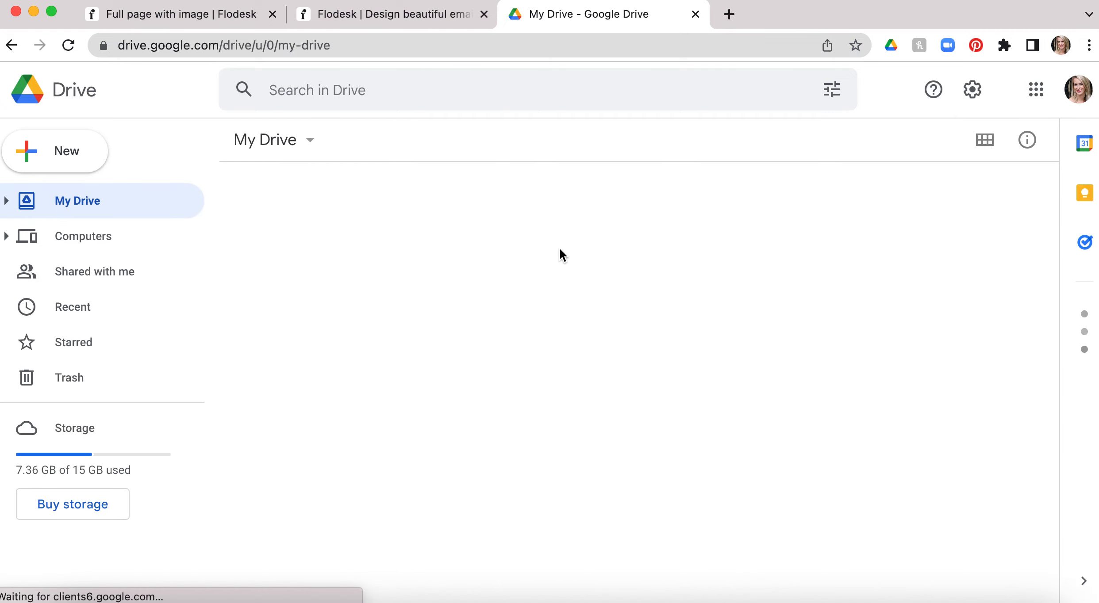
{"action": "scroll", "coordinate": [488, 360], "scroll_direction": "down", "scroll_amount": 1}
{"action": "scroll", "coordinate": [489, 359], "scroll_direction": "down", "scroll_amount": 5}
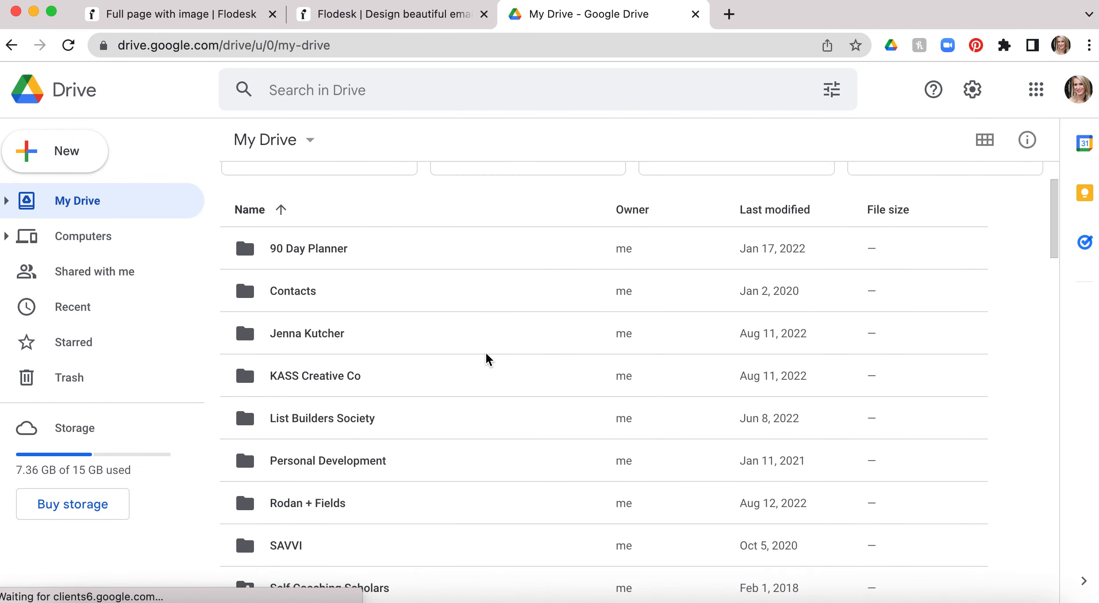
{"action": "left_click", "coordinate": [283, 476]}
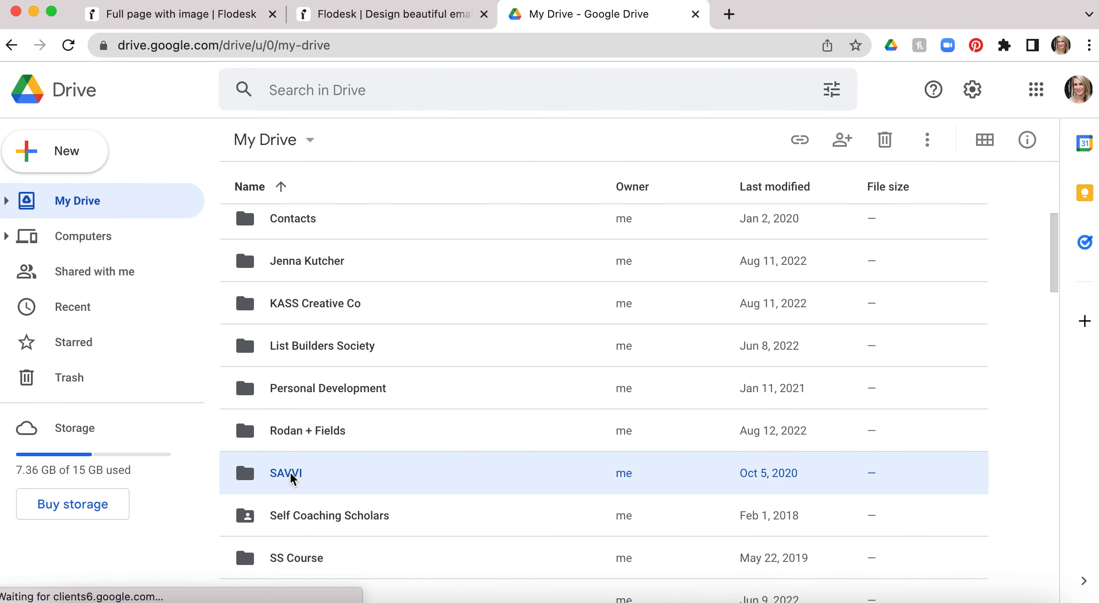
{"action": "double_click", "coordinate": [283, 476]}
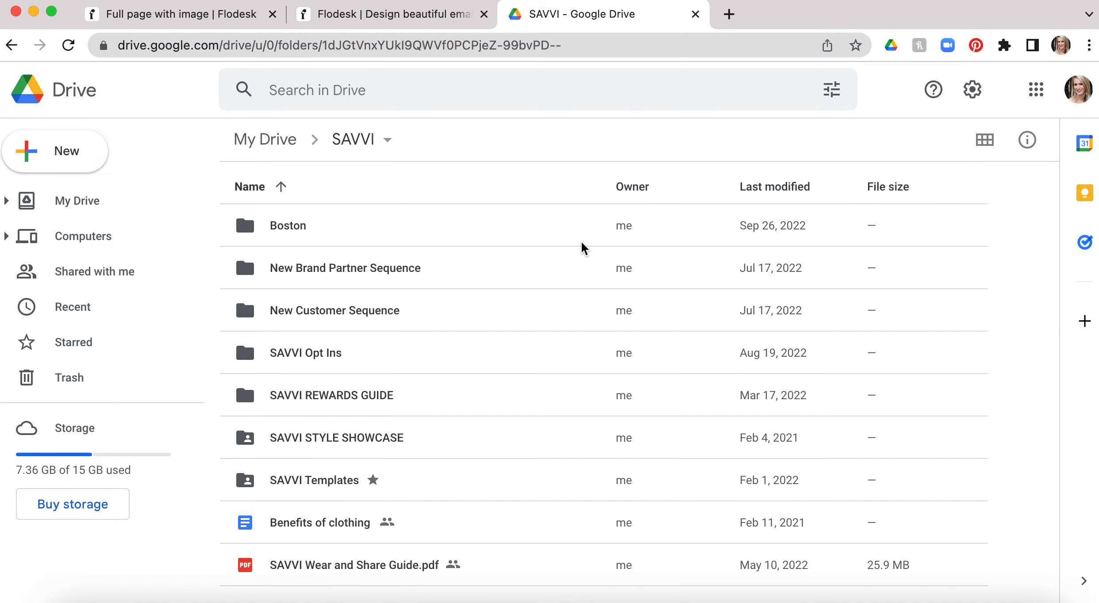
{"action": "double_click", "coordinate": [311, 360]}
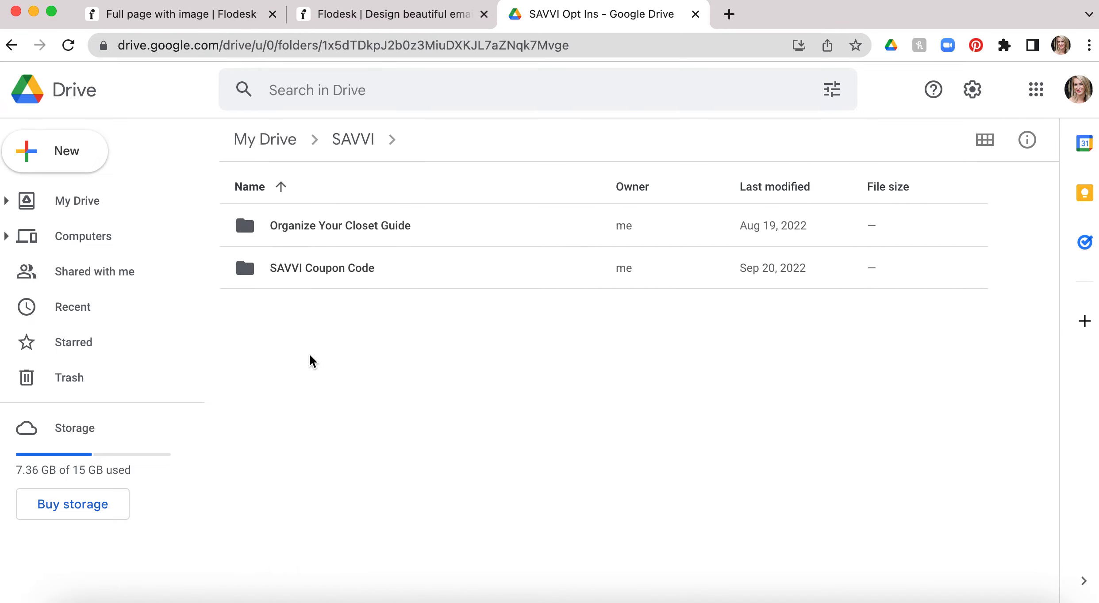
{"action": "double_click", "coordinate": [335, 268]}
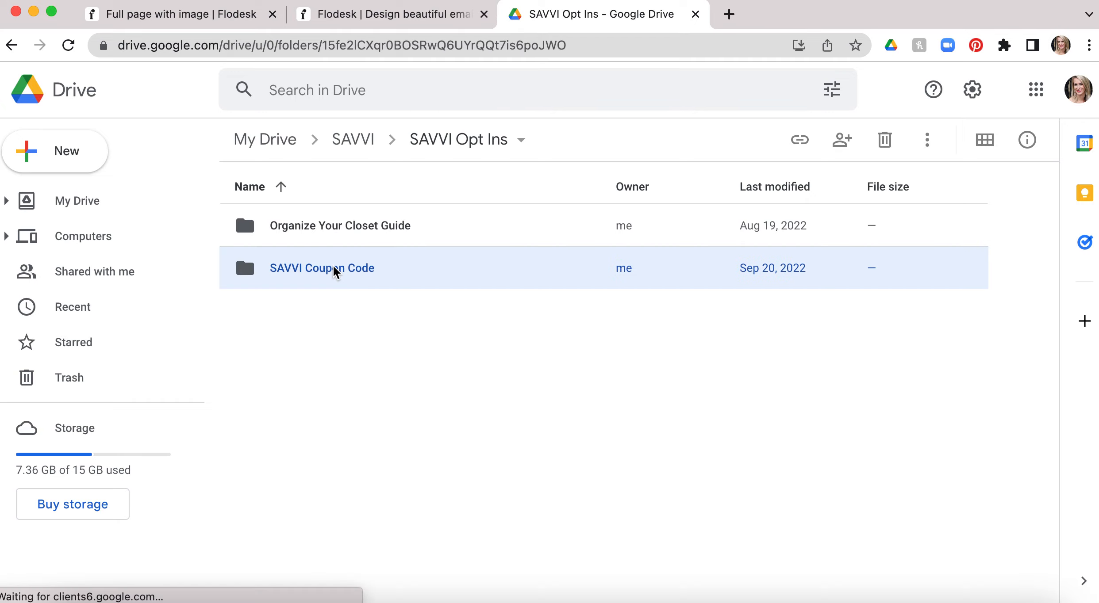
{"action": "left_click", "coordinate": [347, 224]}
{"action": "double_click", "coordinate": [348, 224]}
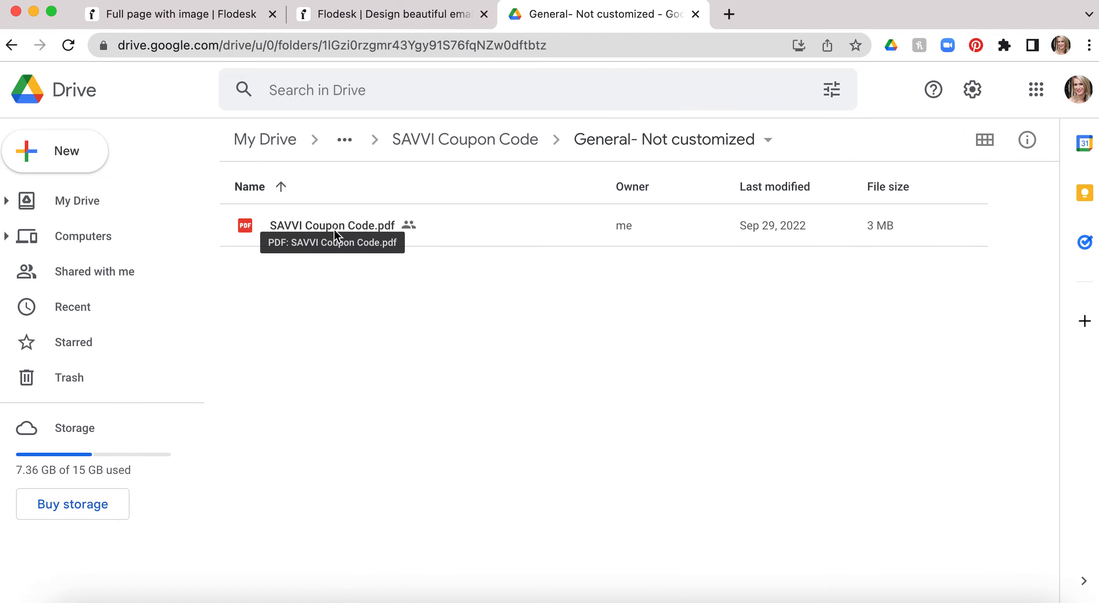
- Share SAVVI Coupon Code.pdf with general access set to Anyone with the link, and copy its sharing link
{"action": "left_click", "coordinate": [334, 229]}
{"action": "right_click", "coordinate": [334, 232]}
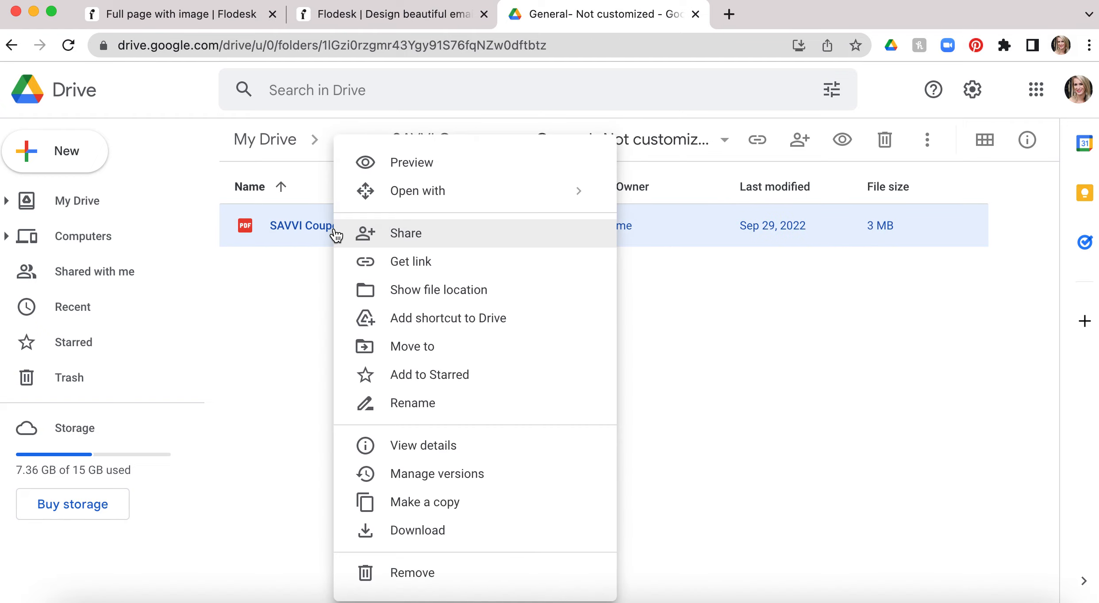
{"action": "left_click", "coordinate": [437, 239]}
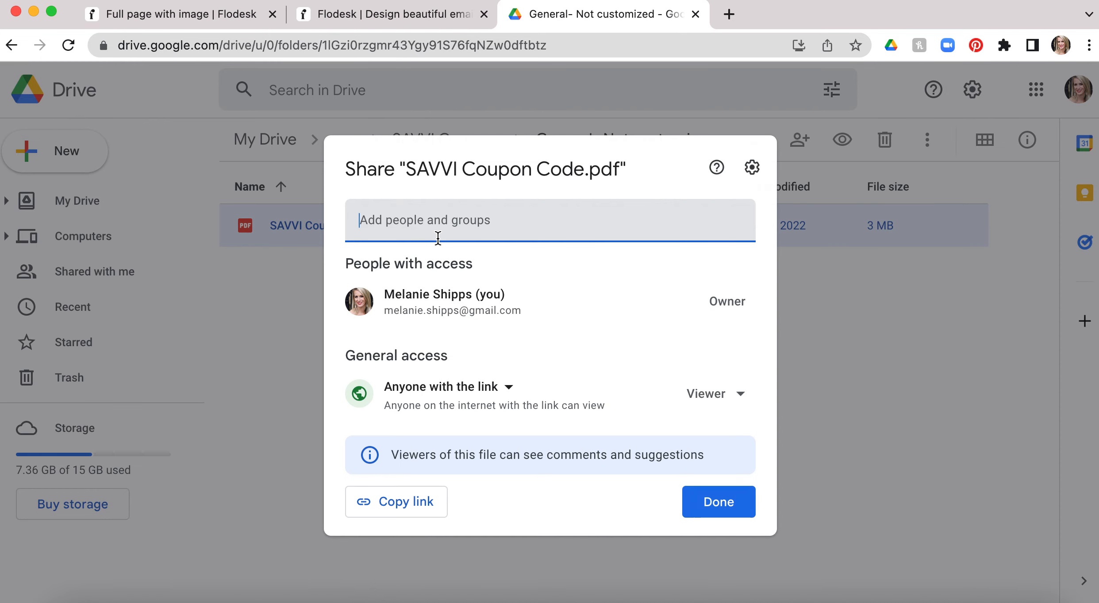
{"action": "left_click", "coordinate": [510, 387]}
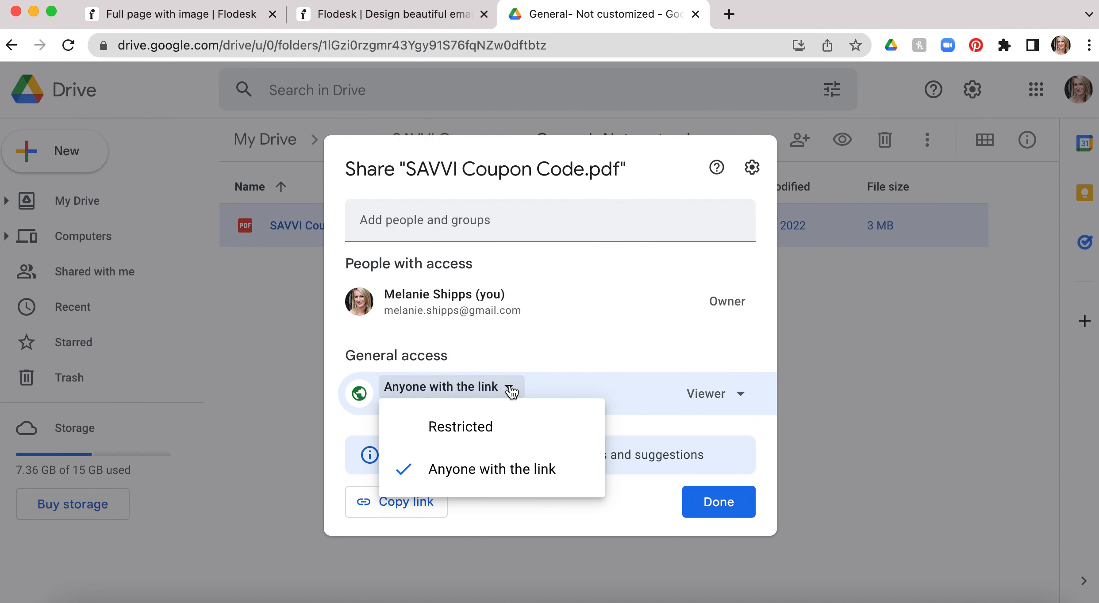
{"action": "left_click", "coordinate": [470, 465]}
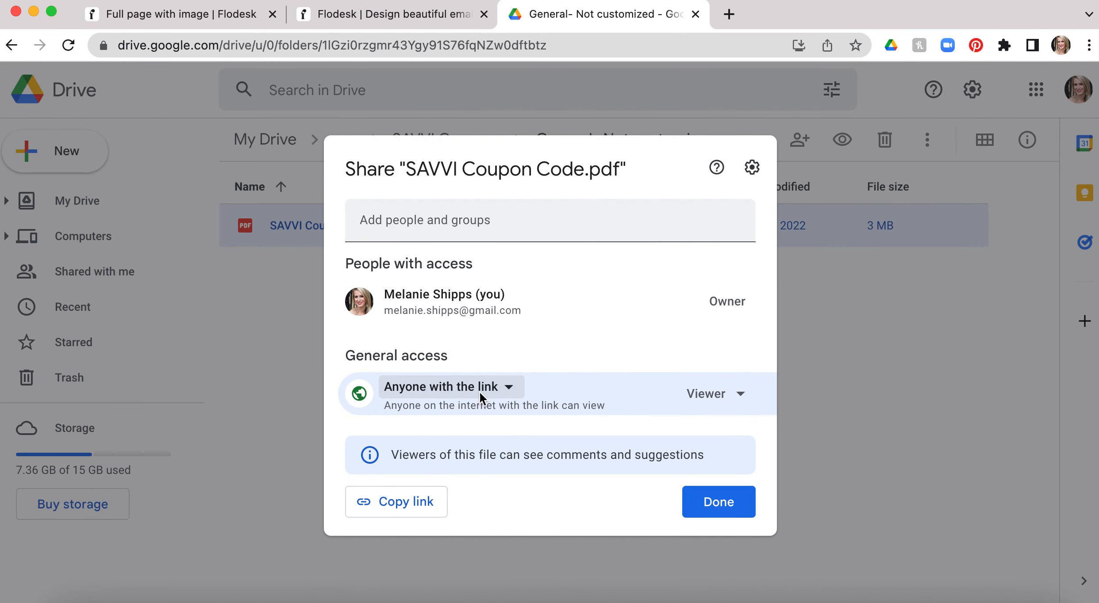
{"action": "left_click", "coordinate": [509, 388]}
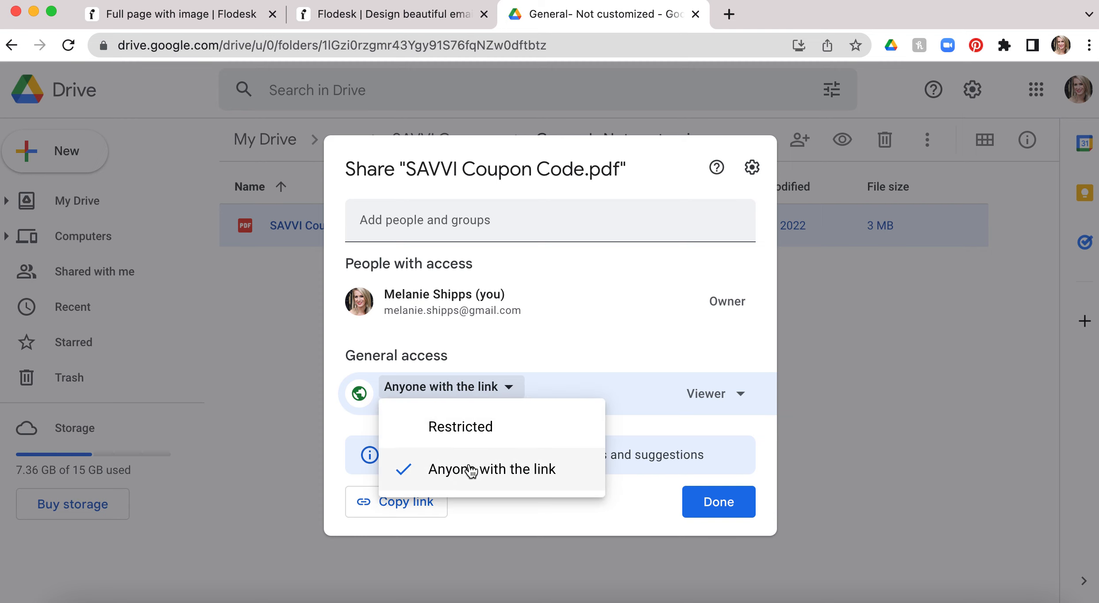
{"action": "left_click", "coordinate": [470, 470]}
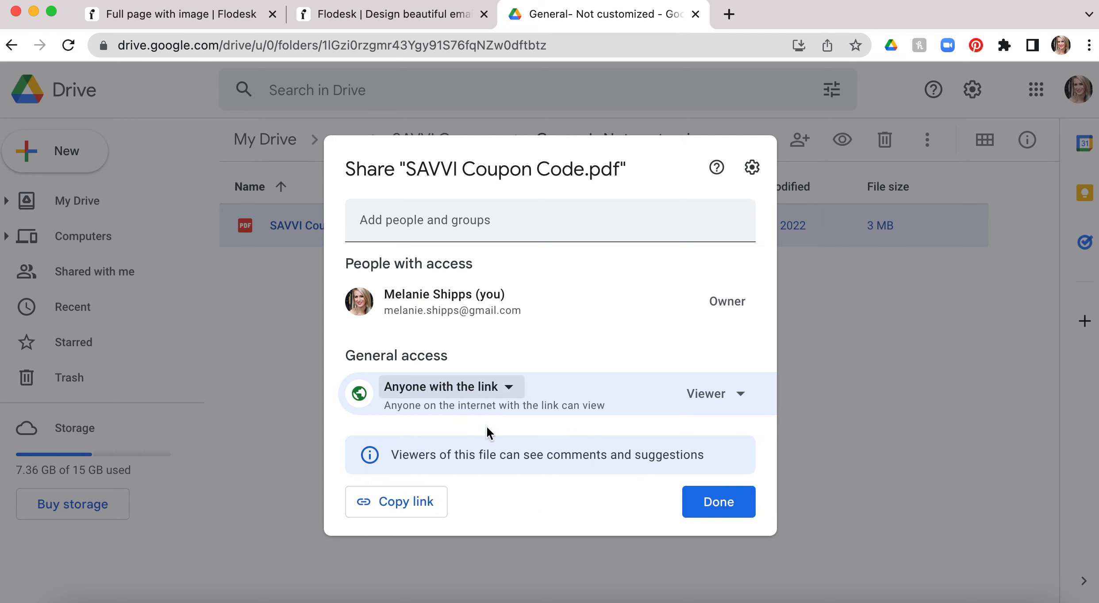
{"action": "left_click", "coordinate": [418, 504]}
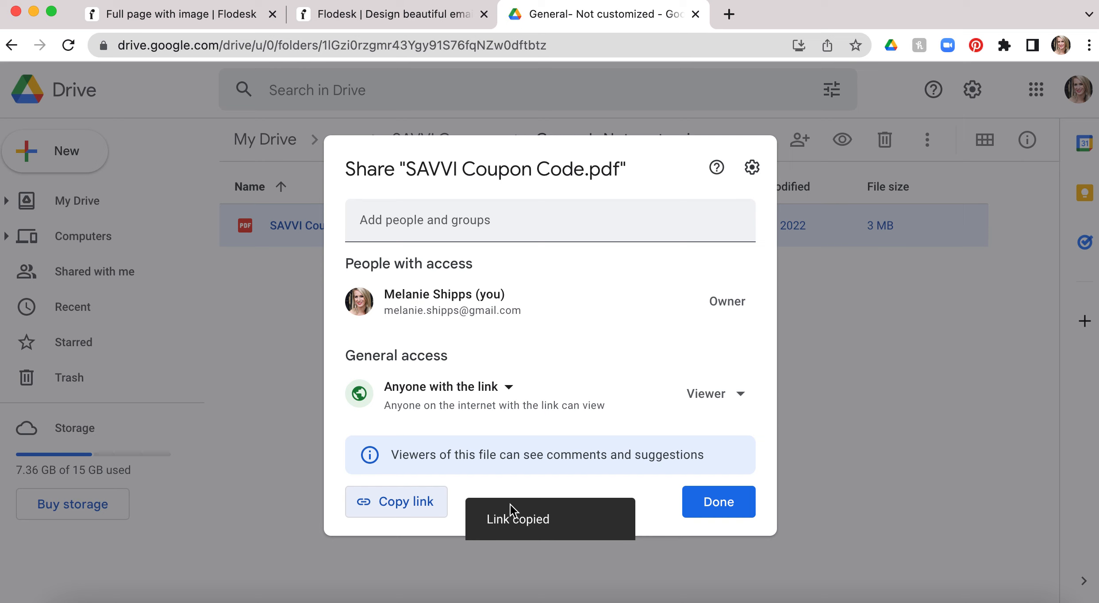
- Back in Flodesk, make the submitted form redirect to the copied Google Drive sharing link, and continue to publishing
{"action": "left_click", "coordinate": [189, 17]}
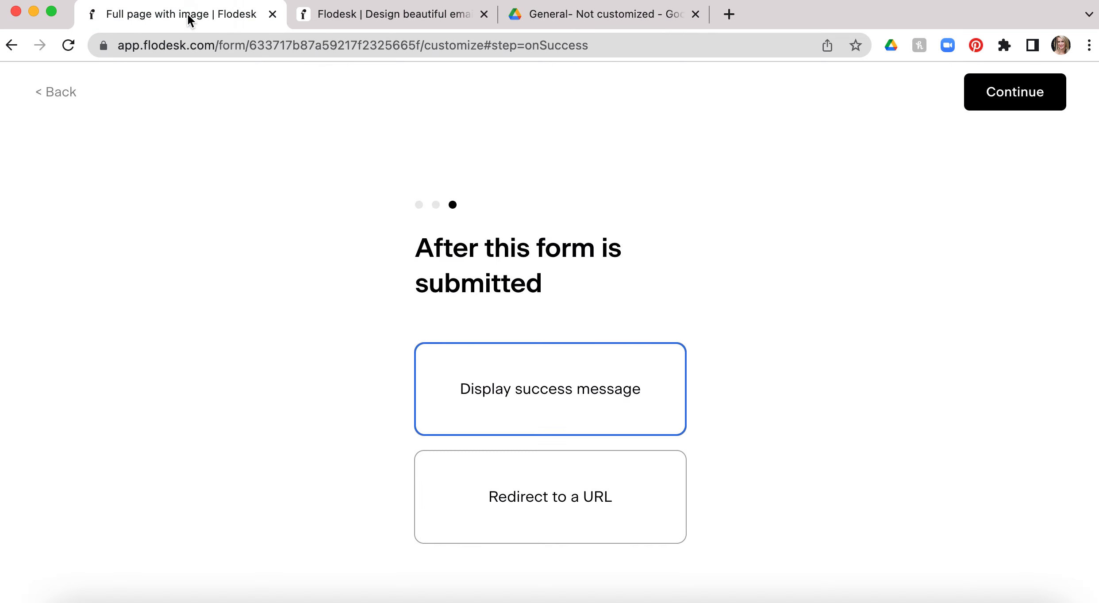
{"action": "left_click", "coordinate": [543, 499]}
{"action": "scroll", "coordinate": [746, 385], "scroll_direction": "down", "scroll_amount": 2}
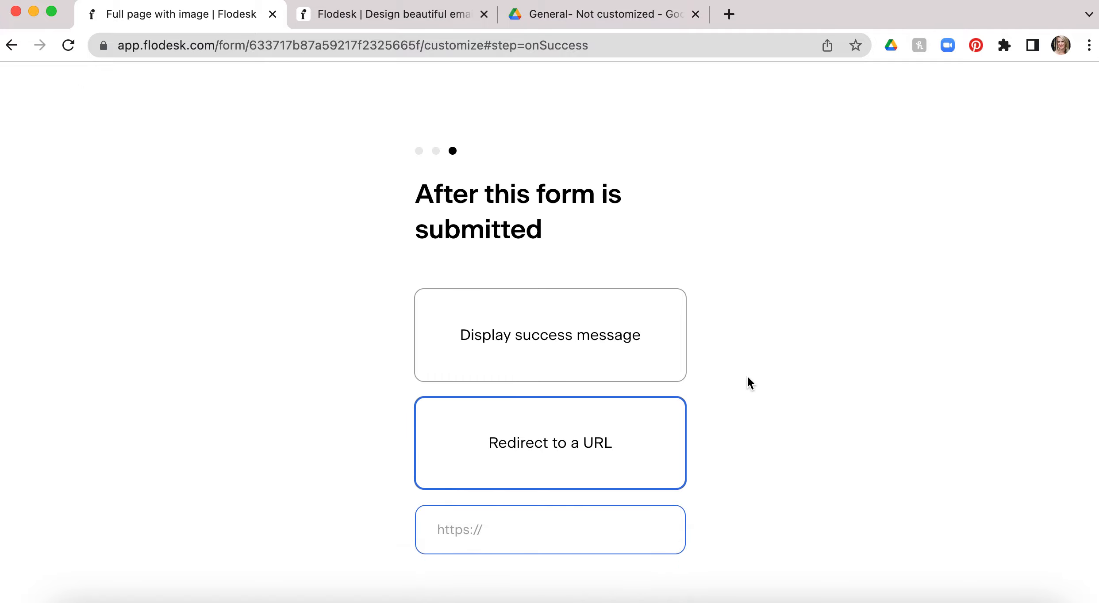
{"action": "right_click", "coordinate": [545, 528]}
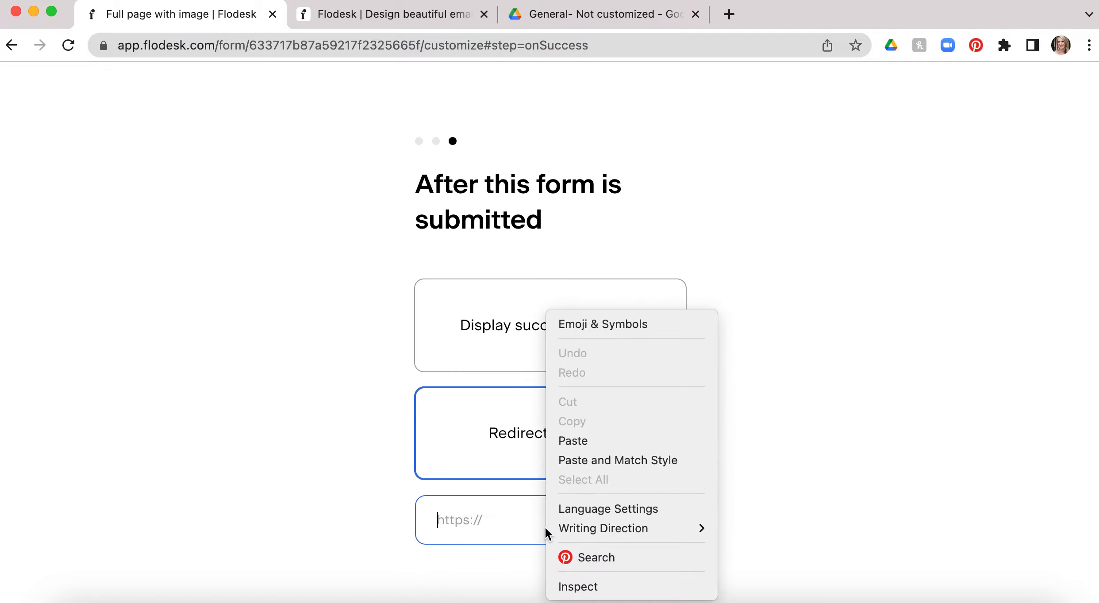
{"action": "left_click", "coordinate": [605, 441]}
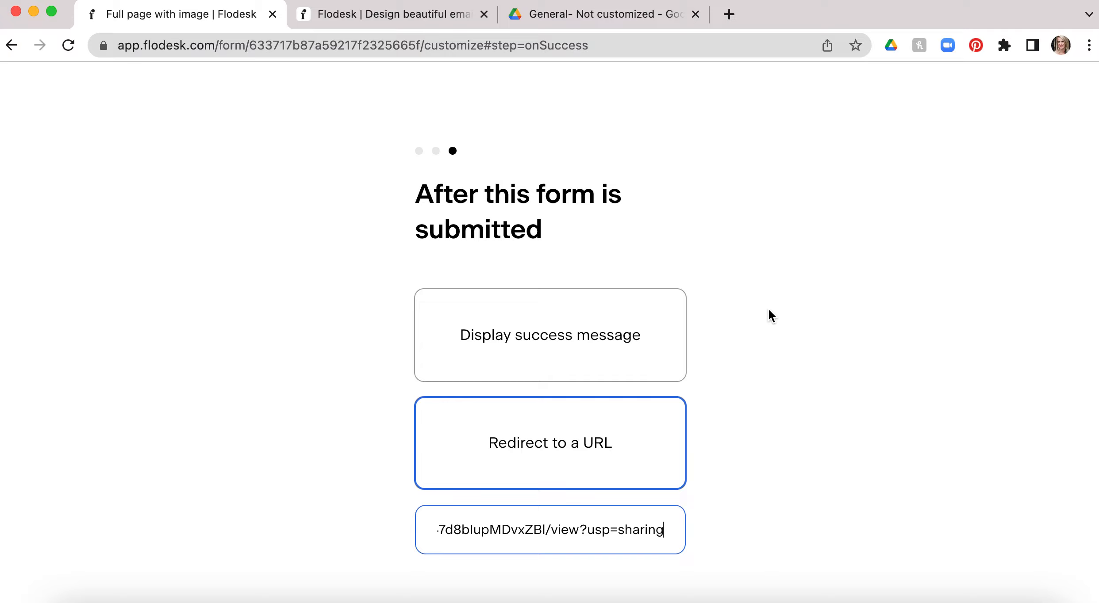
{"action": "scroll", "coordinate": [768, 308], "scroll_direction": "up", "scroll_amount": 4}
{"action": "left_click", "coordinate": [1016, 141]}
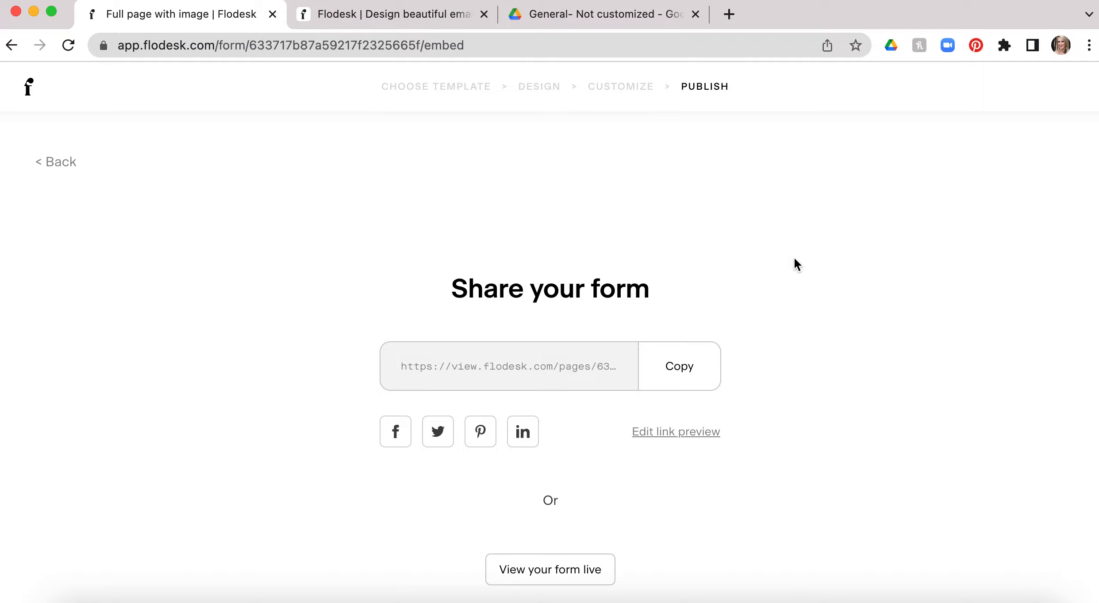
- Open the form's link preview for editing and review the default metapreview image, title and description
{"action": "scroll", "coordinate": [794, 259], "scroll_direction": "down", "scroll_amount": 1}
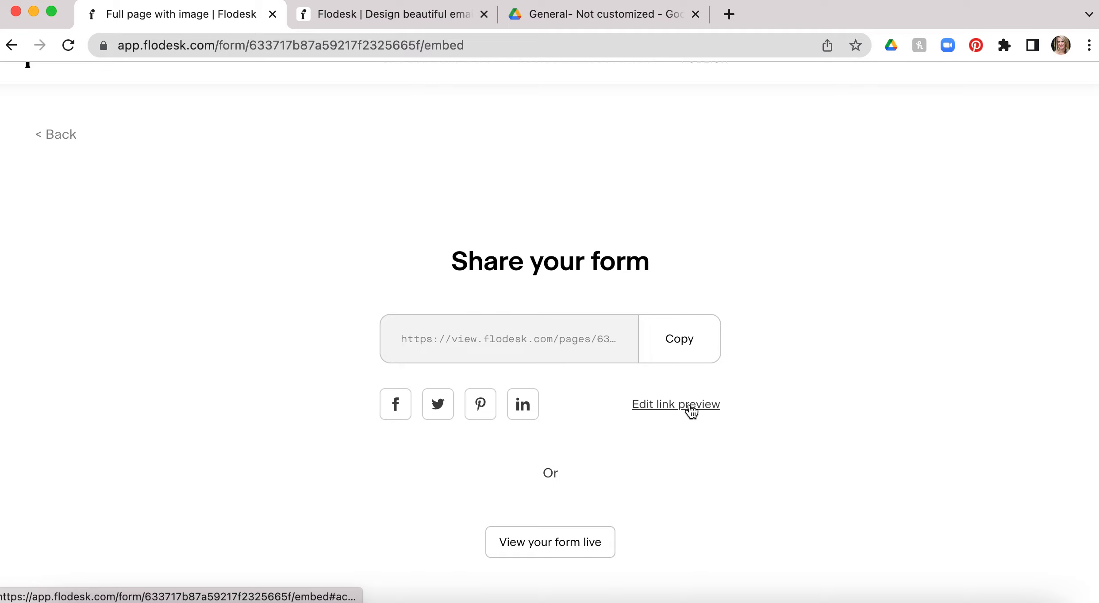
{"action": "left_click", "coordinate": [667, 405]}
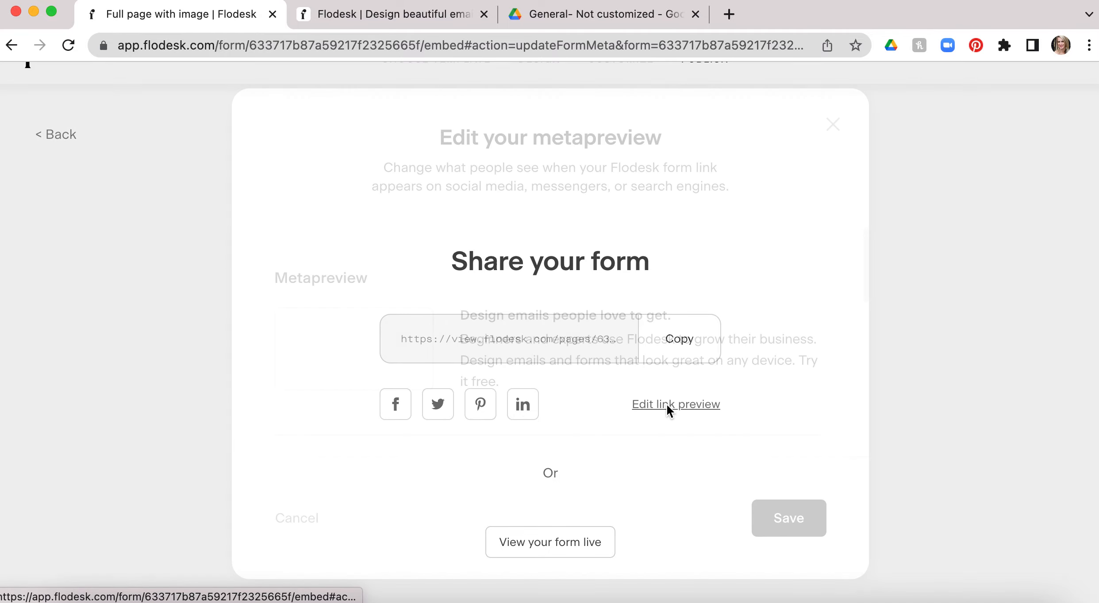
{"action": "scroll", "coordinate": [653, 361], "scroll_direction": "up", "scroll_amount": 2}
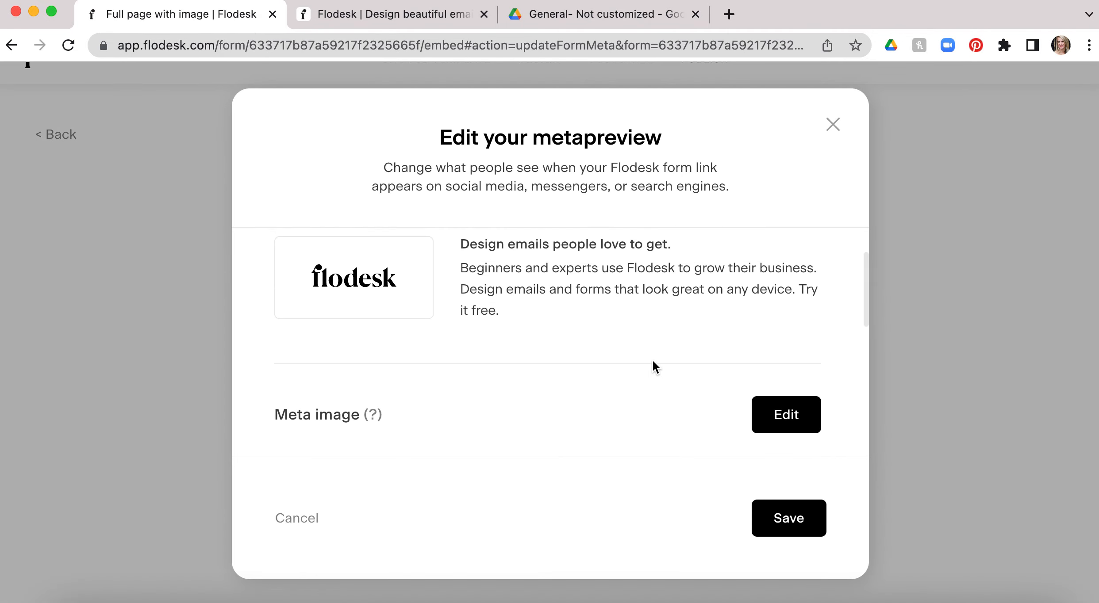
{"action": "scroll", "coordinate": [653, 358], "scroll_direction": "up", "scroll_amount": 1}
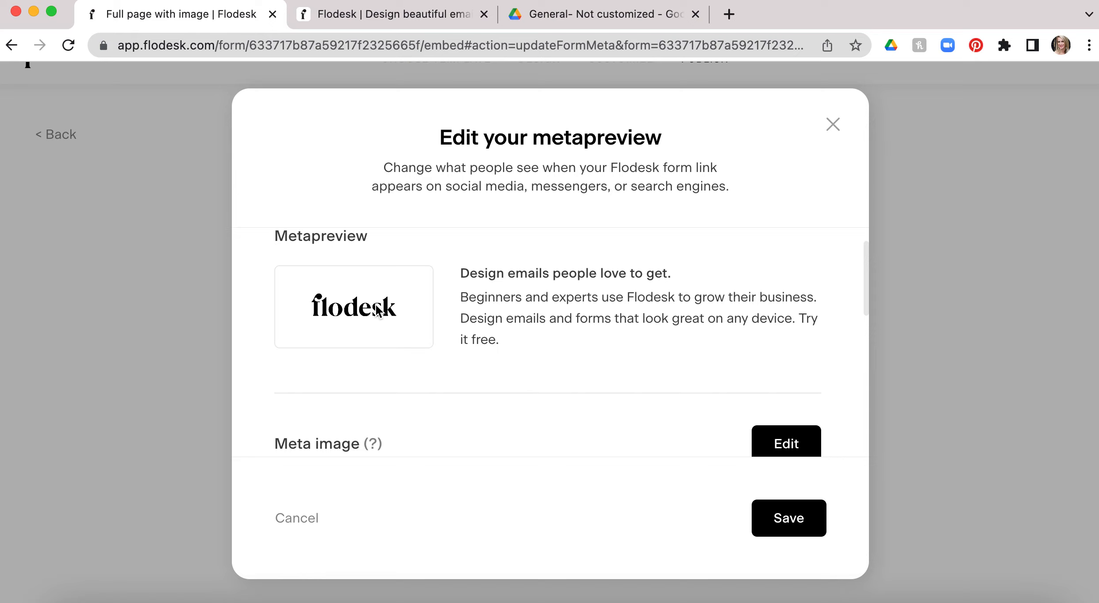
{"action": "scroll", "coordinate": [376, 310], "scroll_direction": "up", "scroll_amount": 1}
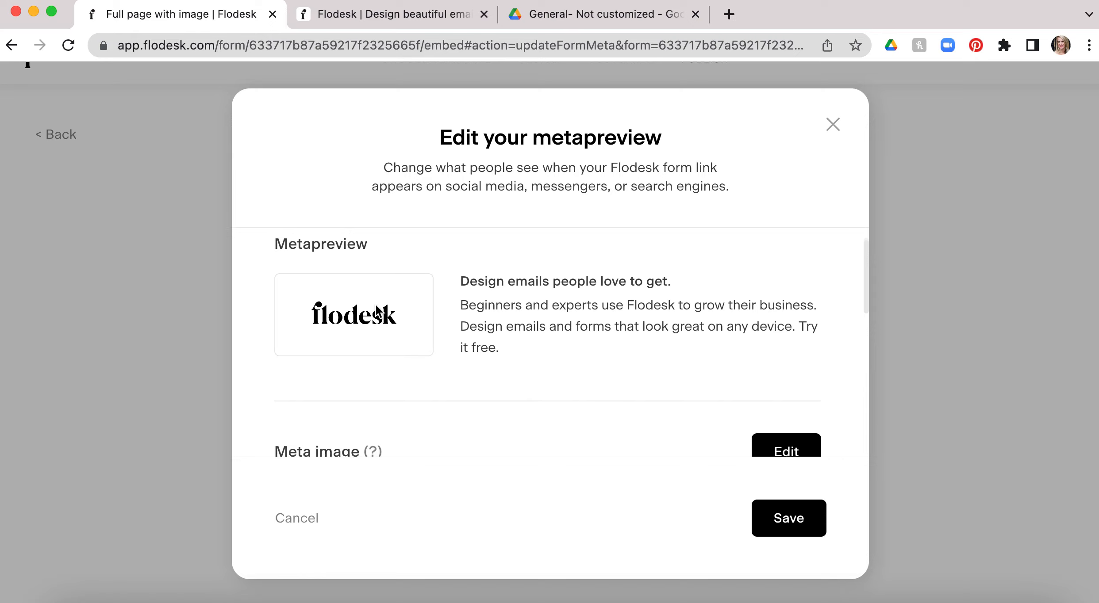
{"action": "scroll", "coordinate": [547, 350], "scroll_direction": "down", "scroll_amount": 2}
{"action": "scroll", "coordinate": [546, 350], "scroll_direction": "up", "scroll_amount": 2}
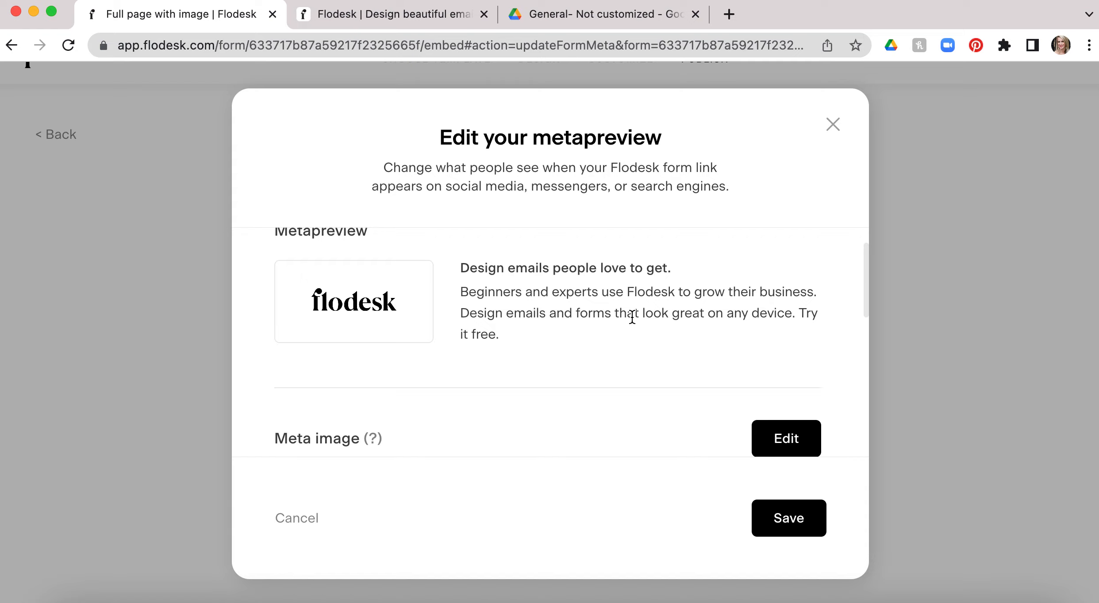
- Set the meta image to the Desktop screenshot showing the "UNLOCK $25 off your order" text
{"action": "scroll", "coordinate": [632, 317], "scroll_direction": "down", "scroll_amount": 5}
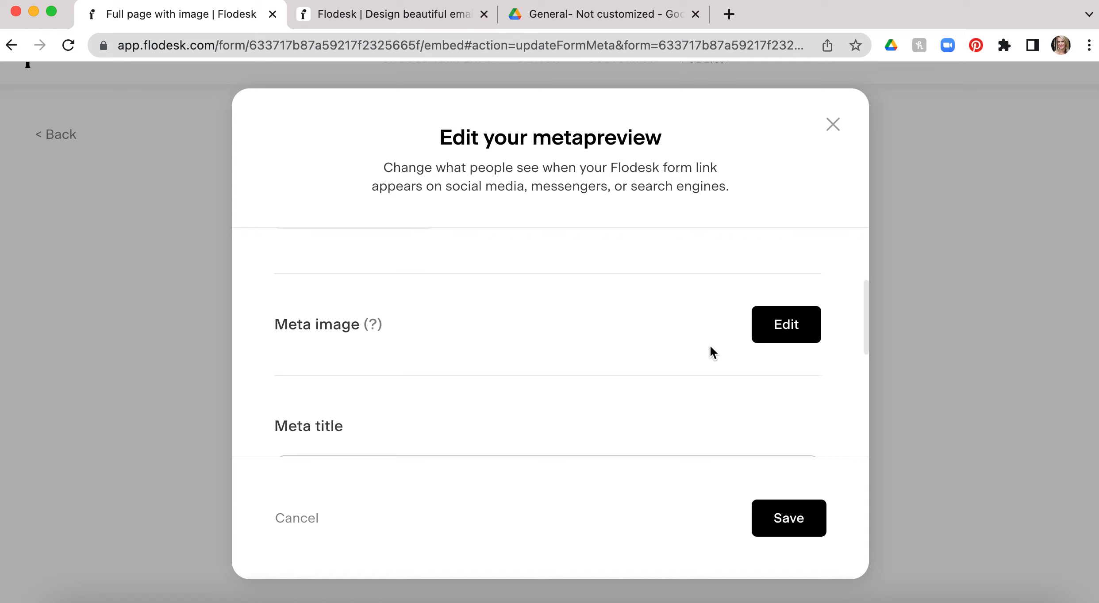
{"action": "left_click", "coordinate": [792, 330]}
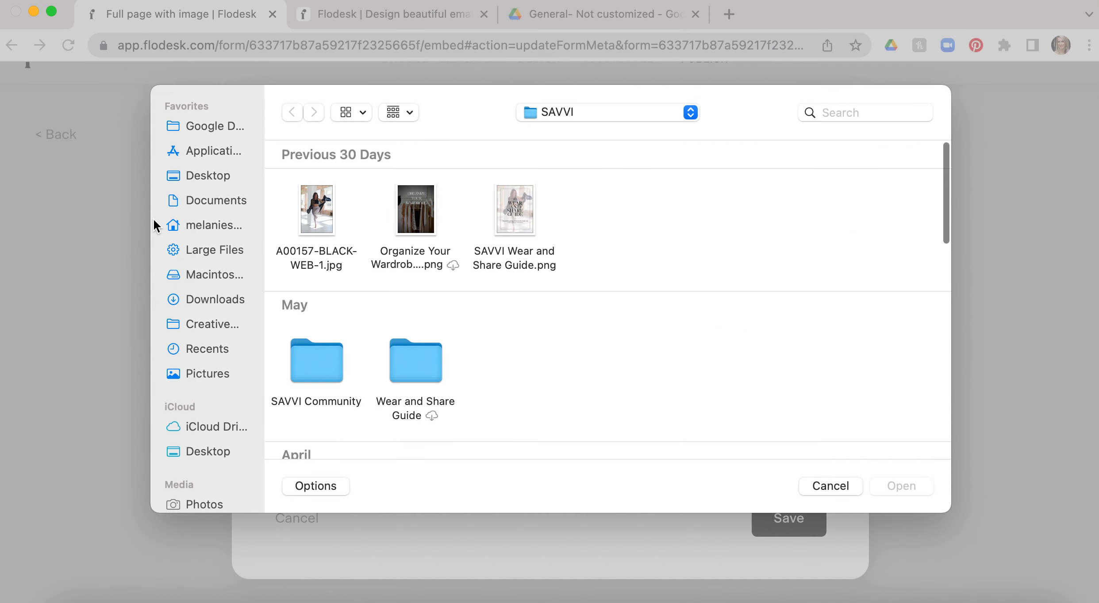
{"action": "left_click", "coordinate": [218, 175]}
{"action": "scroll", "coordinate": [647, 234], "scroll_direction": "down", "scroll_amount": 2}
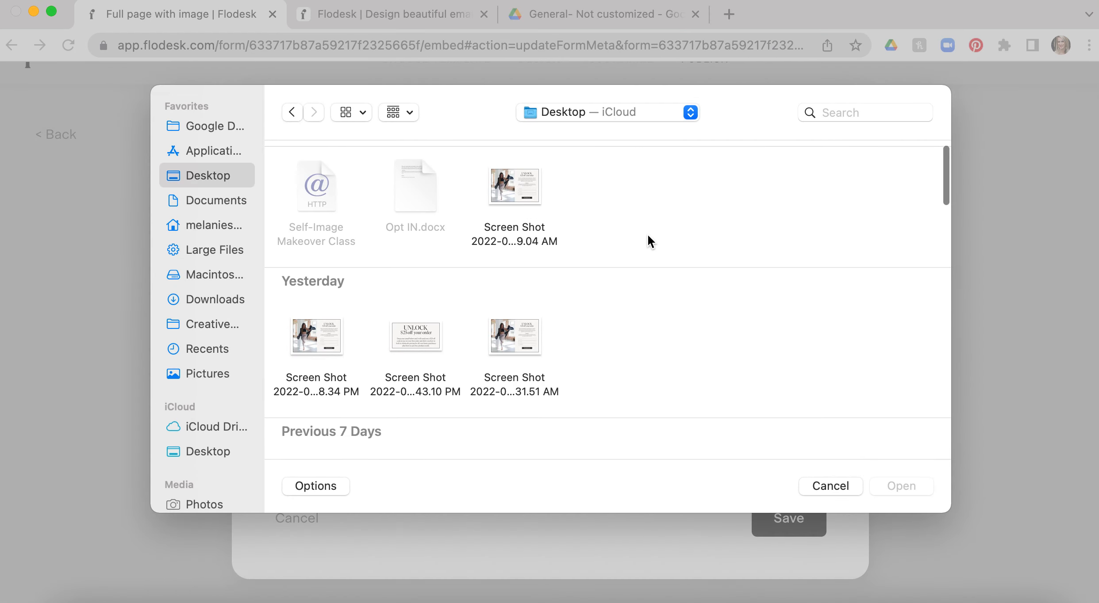
{"action": "left_click", "coordinate": [420, 332]}
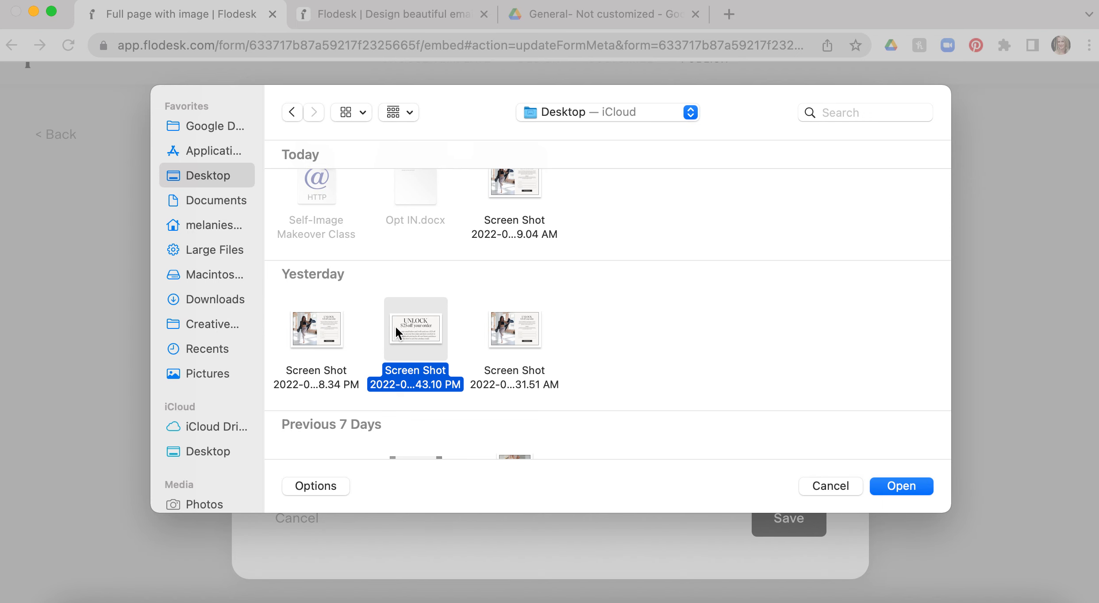
{"action": "left_click", "coordinate": [905, 486]}
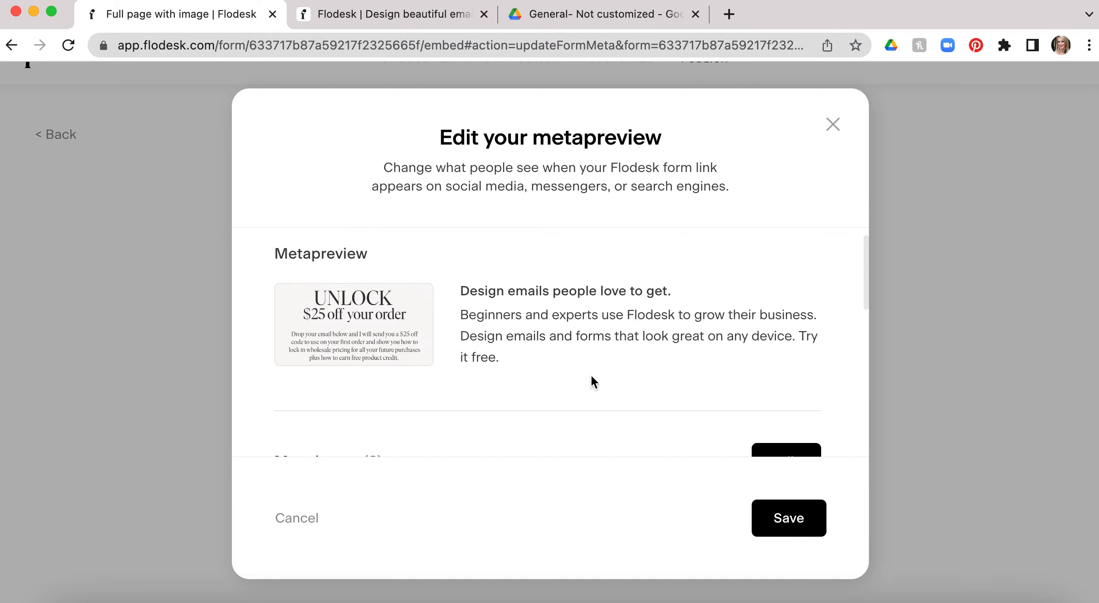
- Replace the meta title with "$25 Off Coupon Code"
{"action": "scroll", "coordinate": [597, 372], "scroll_direction": "down", "scroll_amount": 5}
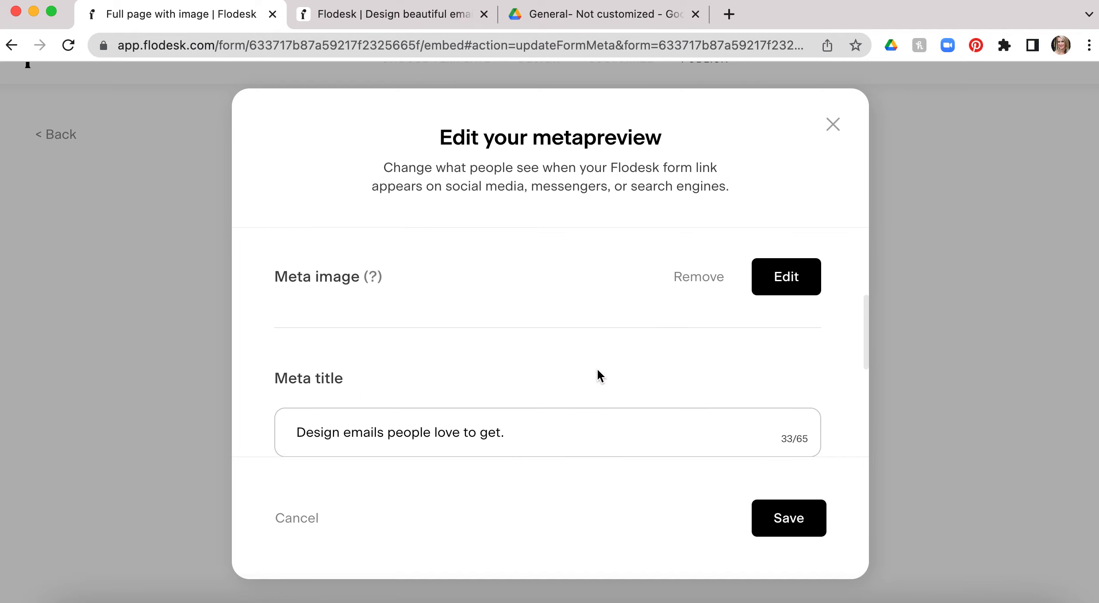
{"action": "left_click_drag", "start_coordinate": [562, 390], "coordinate": [278, 375]}
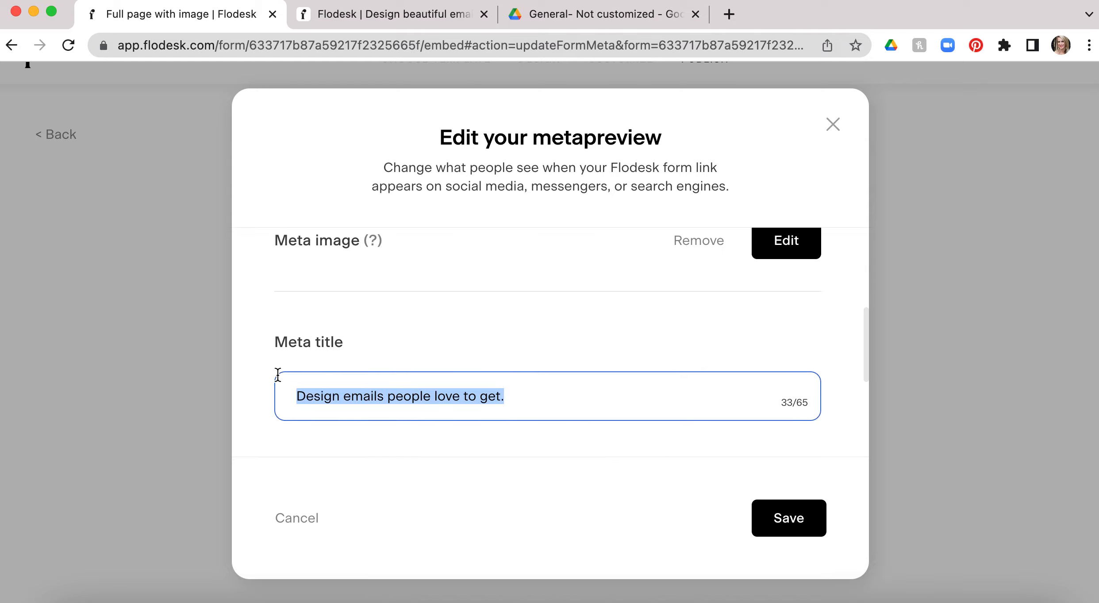
{"action": "type", "text": "$25 "}
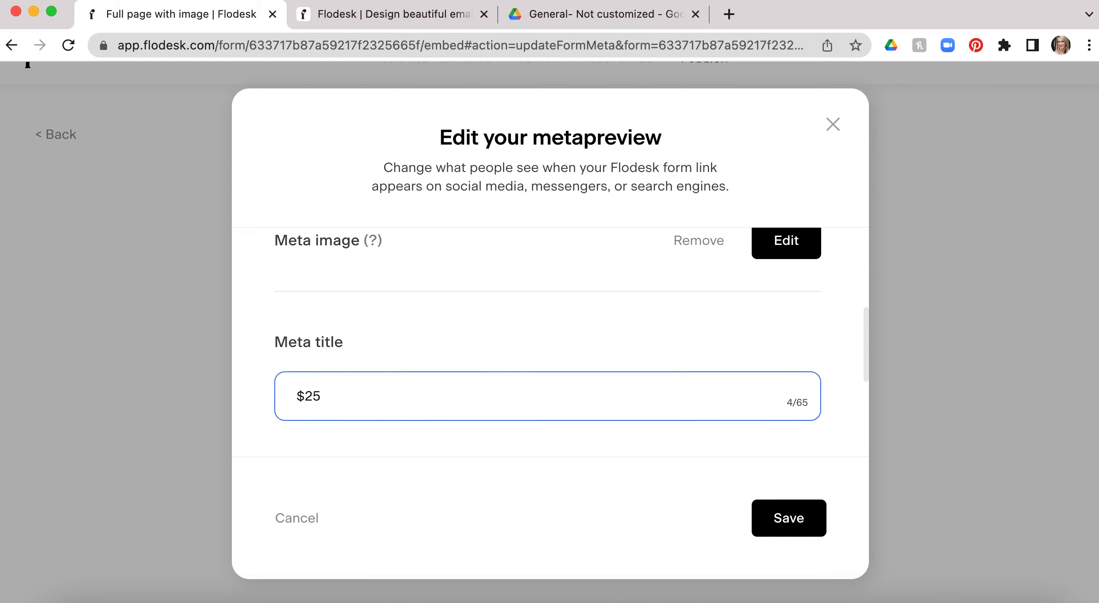
{"action": "type", "text": "Off Coupon Code"}
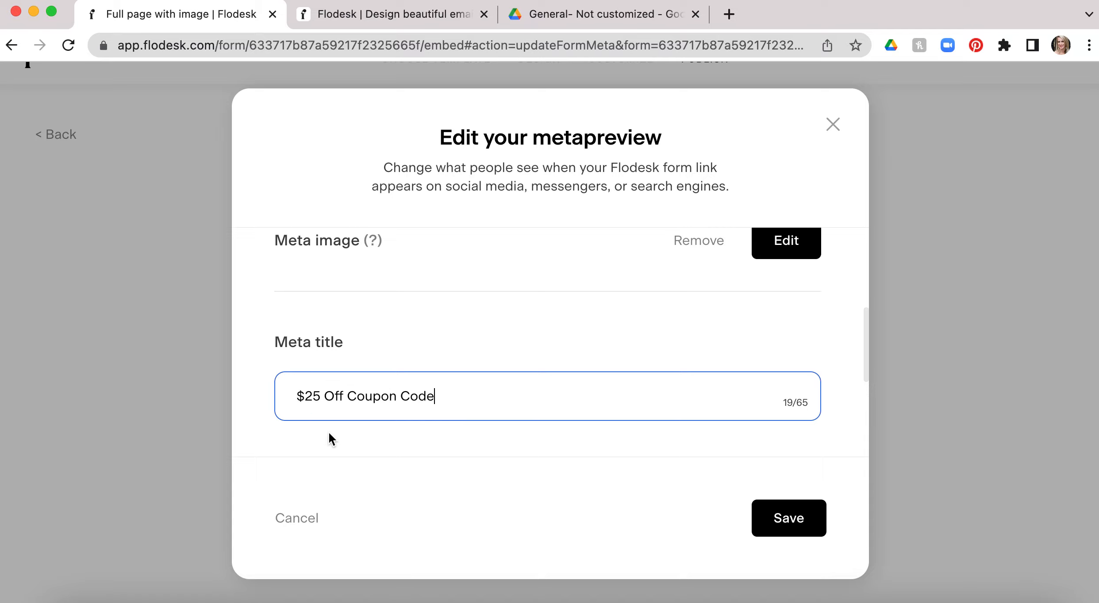
- Replace the default meta description with text beginning "Simply add your contact info and the coupon code will"
{"action": "scroll", "coordinate": [328, 431], "scroll_direction": "down", "scroll_amount": 2}
{"action": "scroll", "coordinate": [373, 426], "scroll_direction": "down", "scroll_amount": 2}
{"action": "left_click_drag", "start_coordinate": [598, 436], "coordinate": [290, 405]}
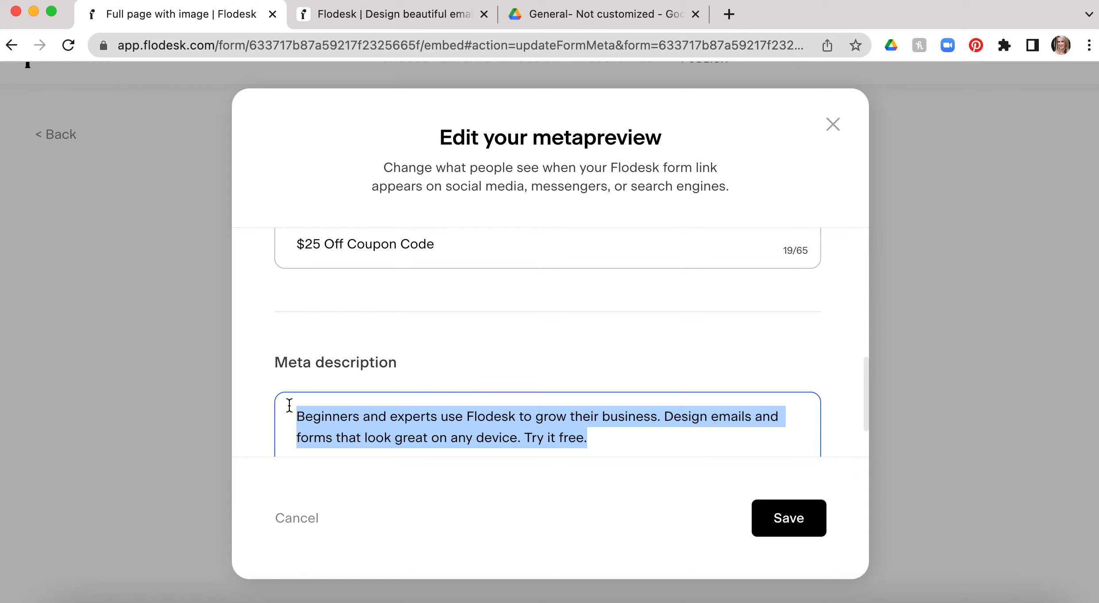
{"action": "type", "text": "Simply "}
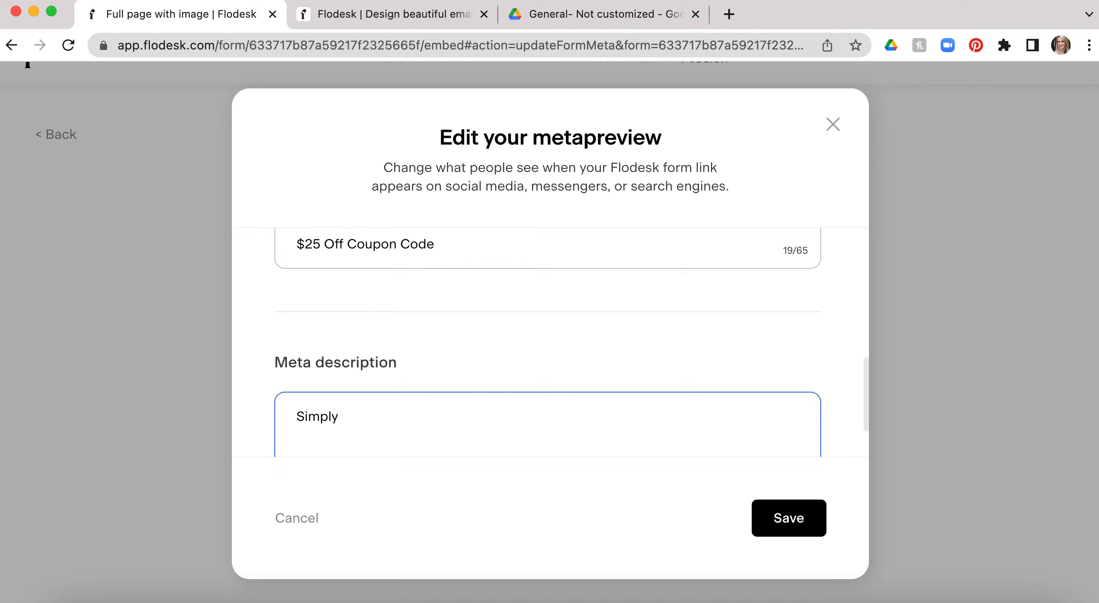
{"action": "type", "text": "add your emai"}
{"action": "type", "text": "l"}
{"action": "key", "text": "BackSpace"}
{"action": "key", "text": "BackSpace"}
{"action": "key", "text": "BackSpace"}
{"action": "key", "text": "BackSpace"}
{"action": "key", "text": "BackSpace"}
{"action": "type", "text": "contact info and the "}
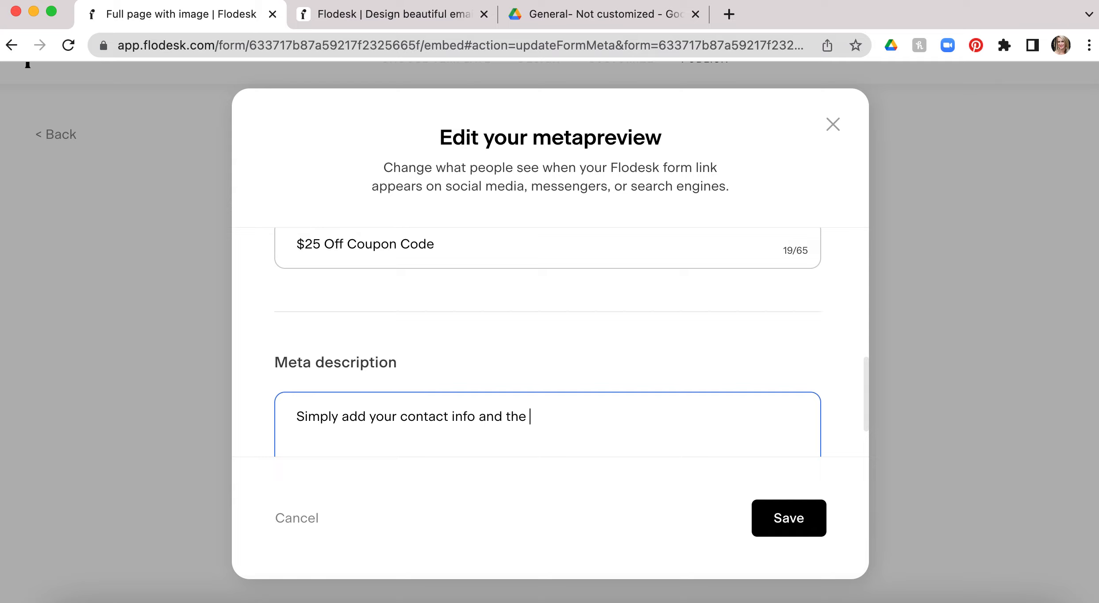
{"action": "type", "text": "coupon code will"}
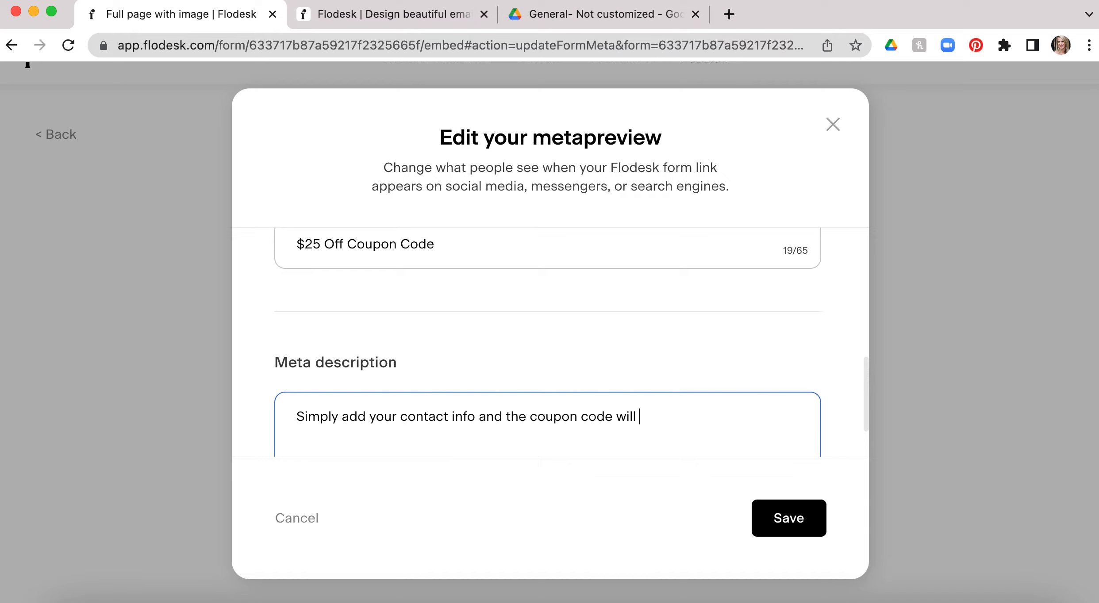